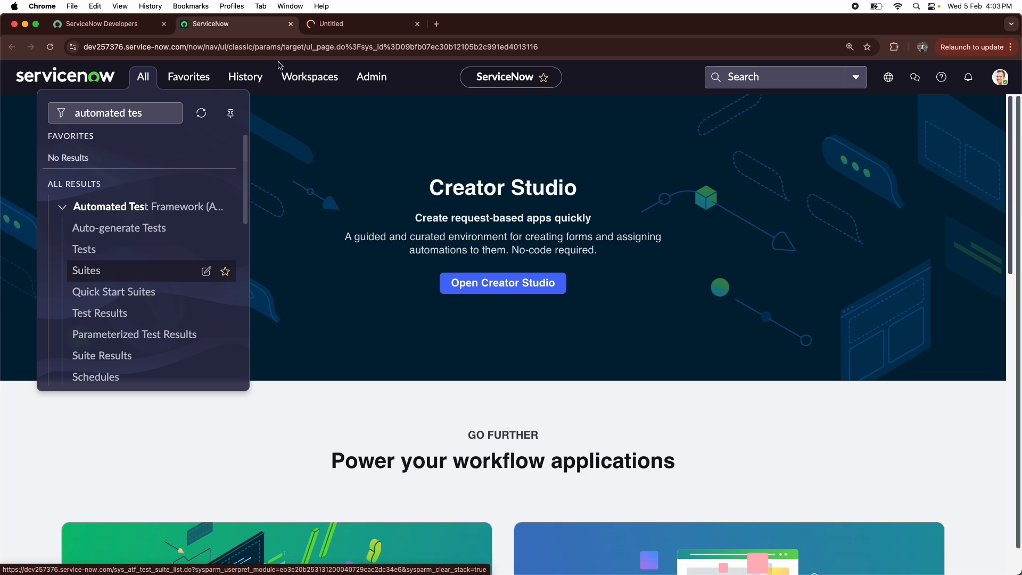
- Open the Automated Test Framework's Tests list in its own browser tab alongside the Test Suites list
left_click(321, 25)
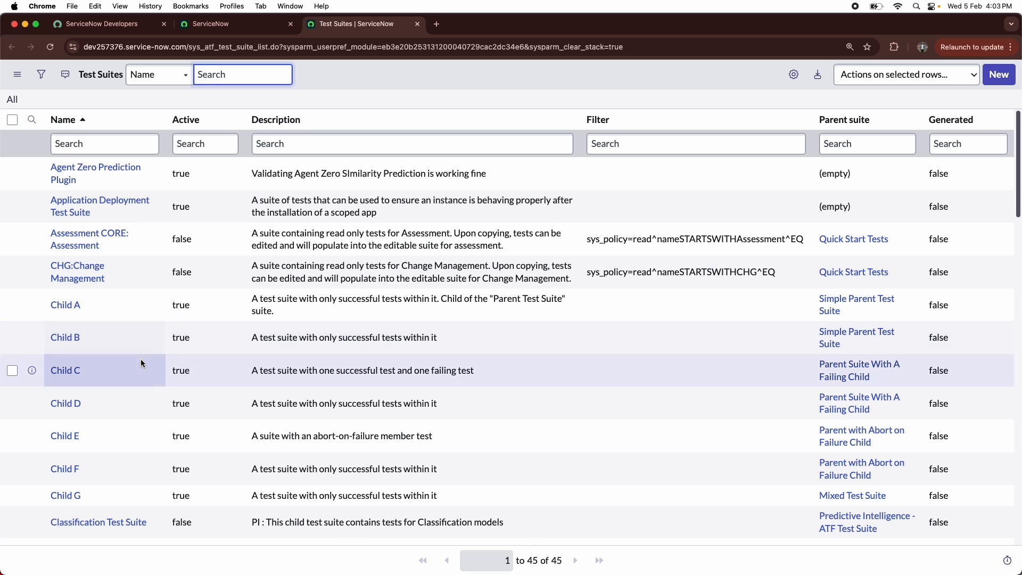
left_click(202, 25)
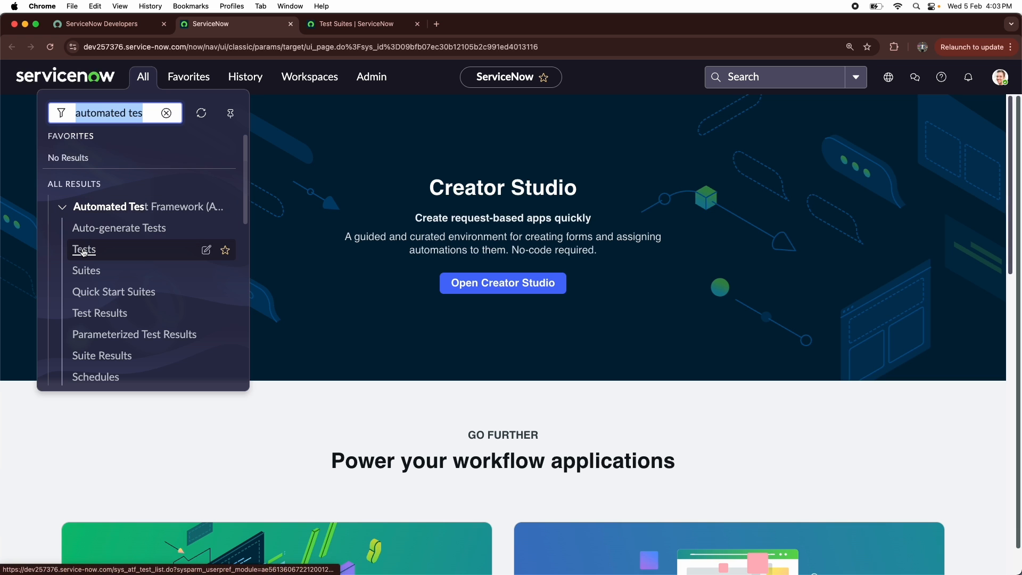
left_click(83, 250, "super")
left_click(385, 26)
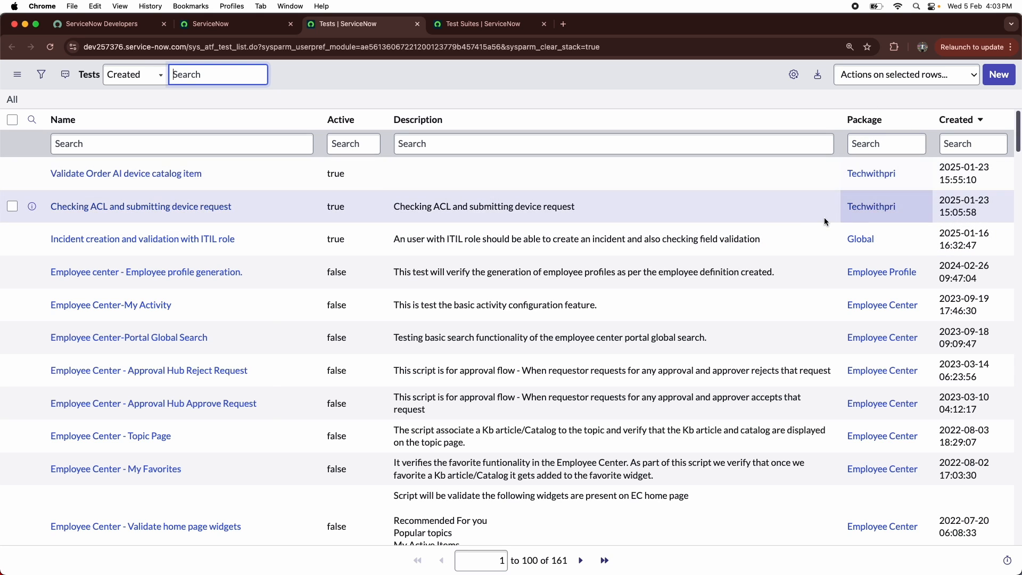
- Filter the Tests list to Active = true and look through the matching tests
right_click(333, 175)
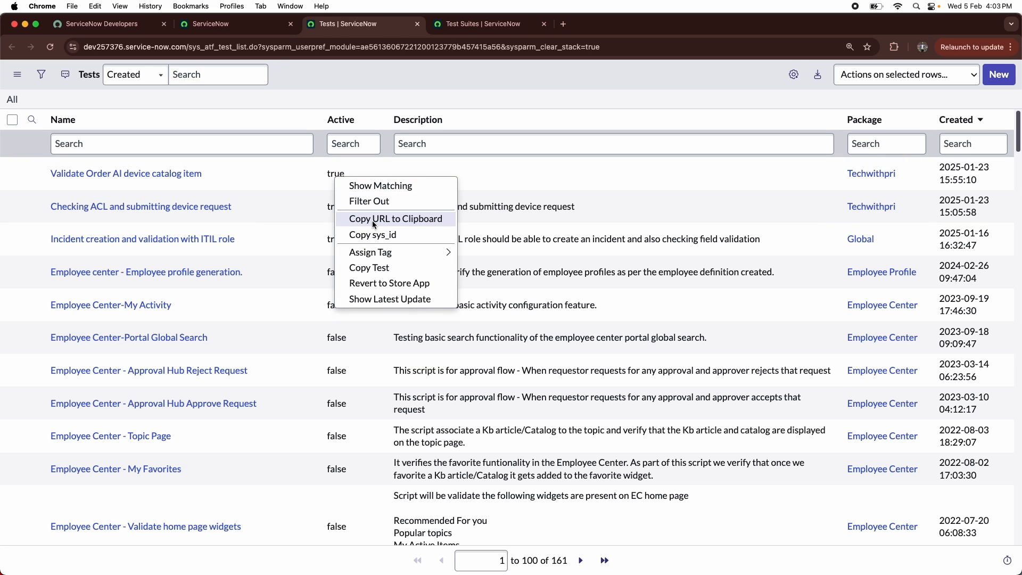
left_click(375, 186)
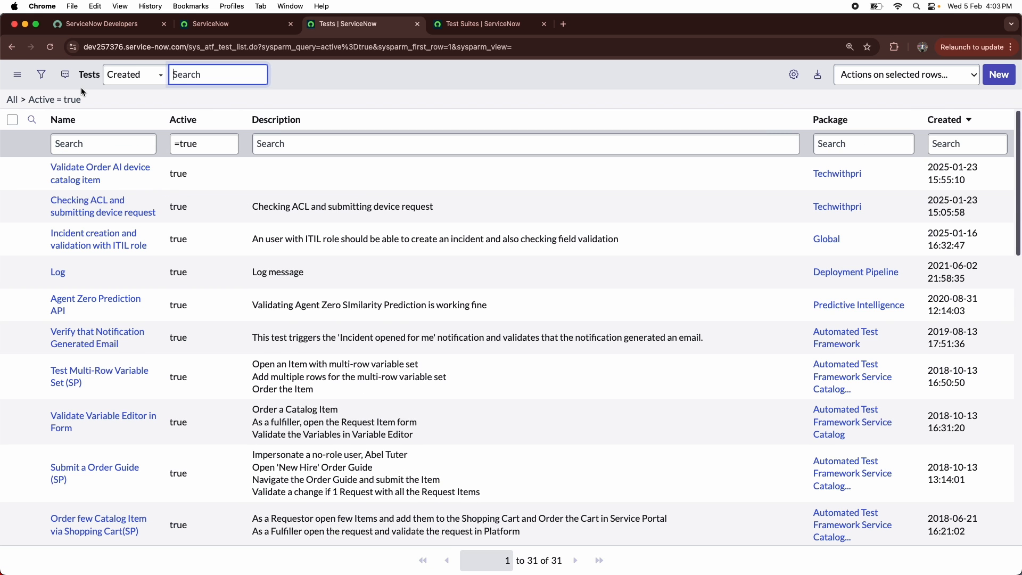
scroll(54, 223, "down", 5)
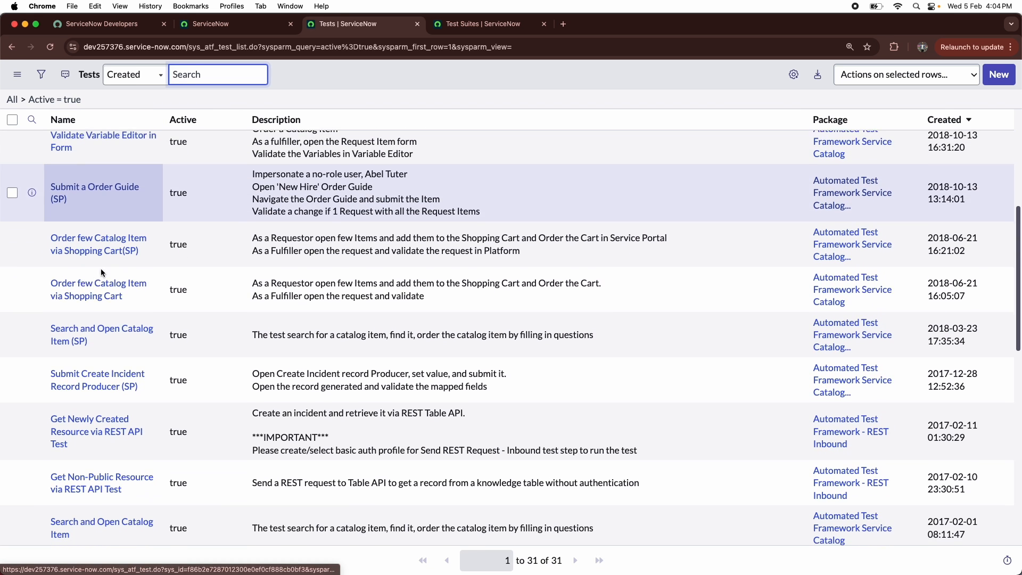
scroll(112, 298, "down", 2)
- Start a new record from the Test Suites list and name it "Demo Test Suites"
left_click(479, 24)
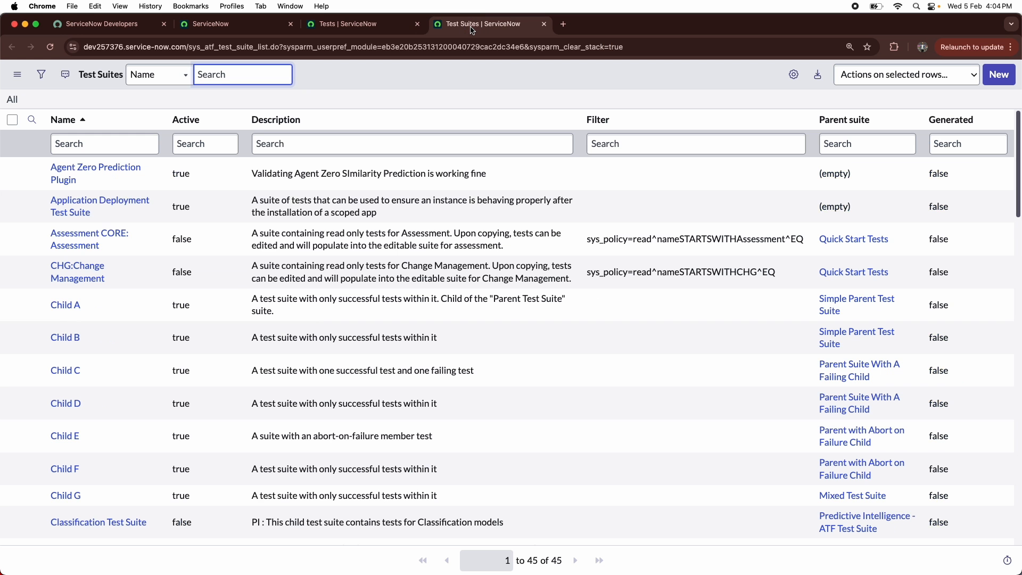
left_click(993, 79)
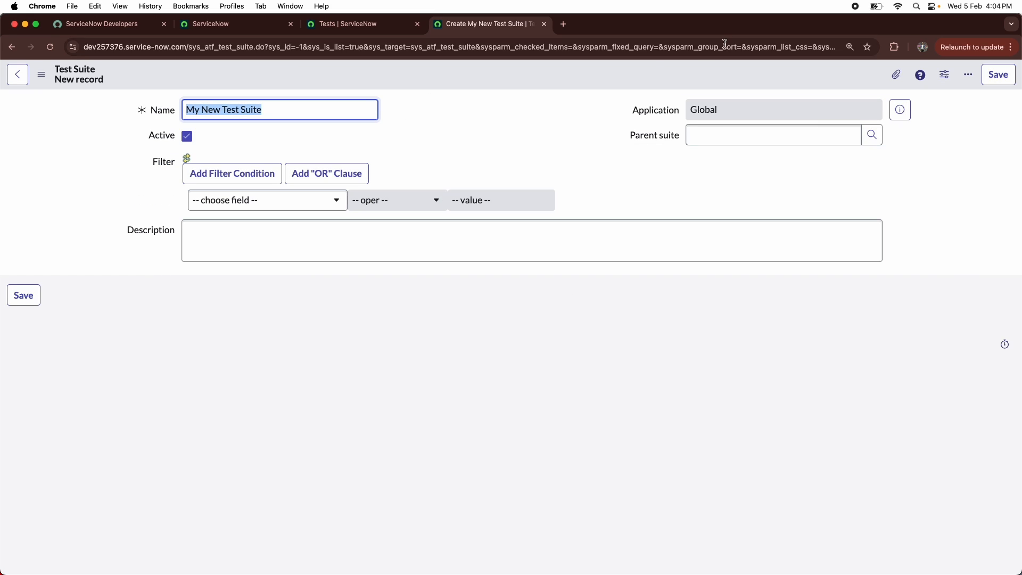
left_click(848, 49)
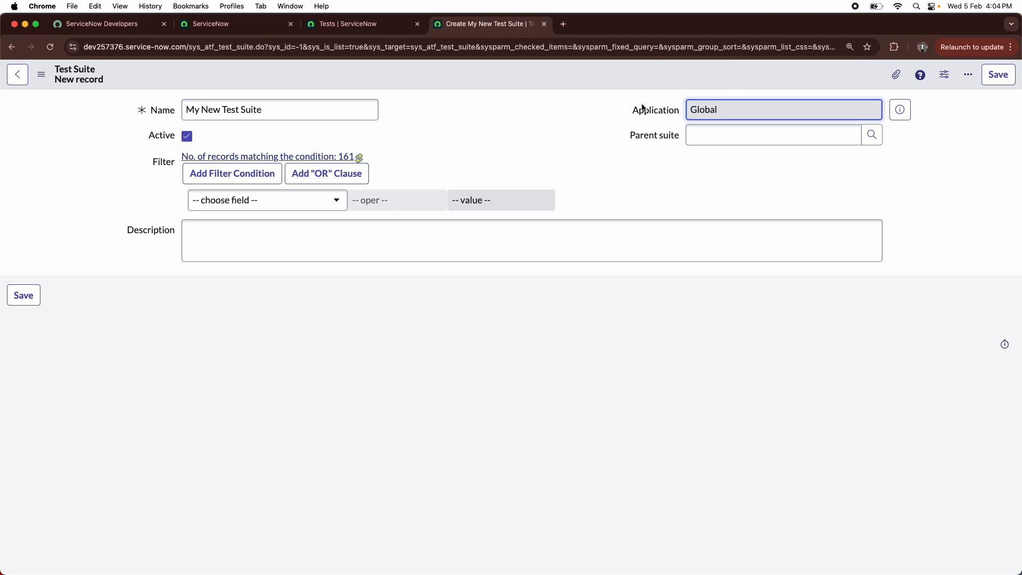
triple_click(303, 109)
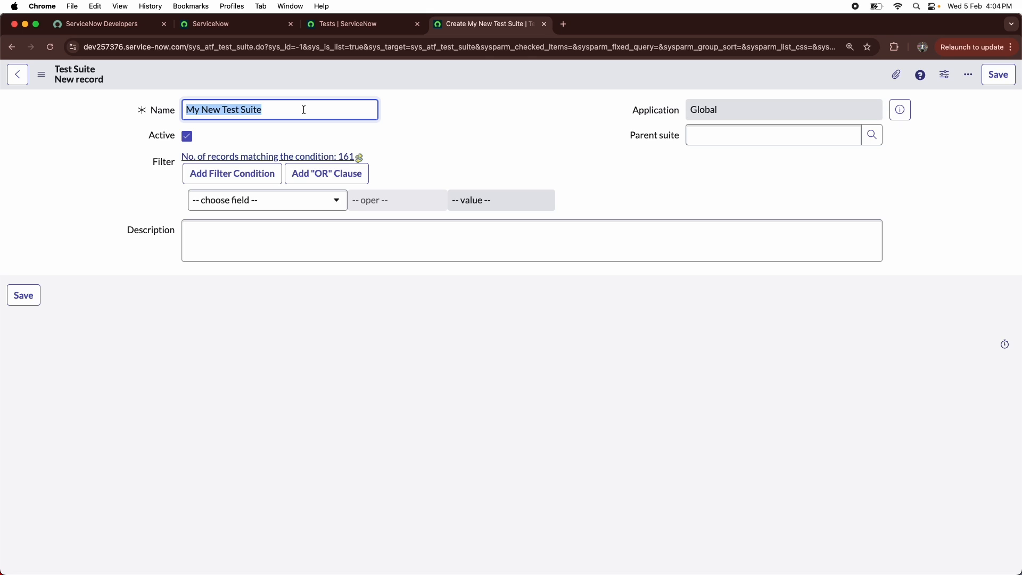
key("BackSpace")
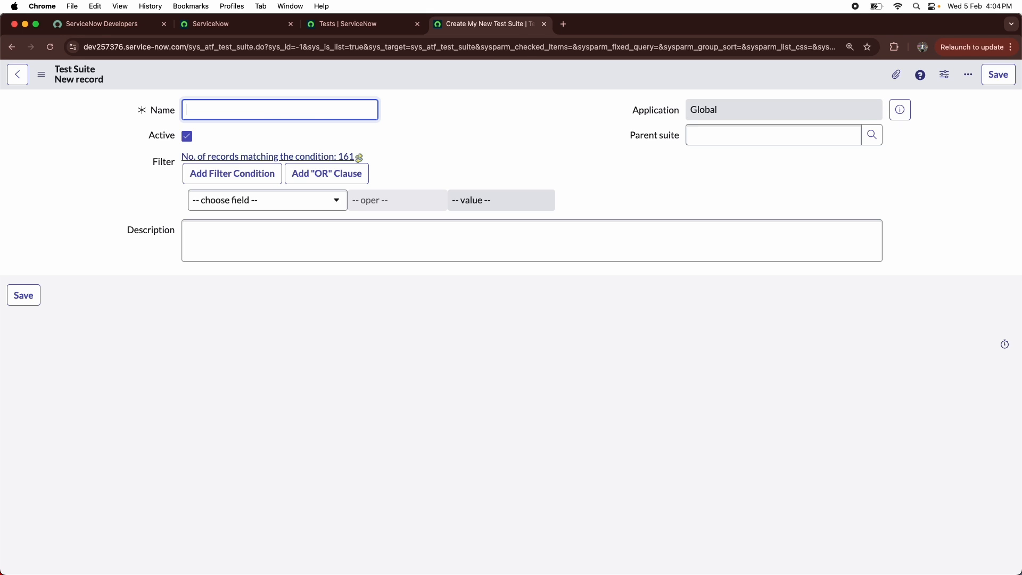
type("Demo Test Suites")
- Save the new test suite with an empty description and no parent suite, keeping its form open
left_click(288, 241)
left_click(277, 112)
left_click(237, 244)
key("Tab")
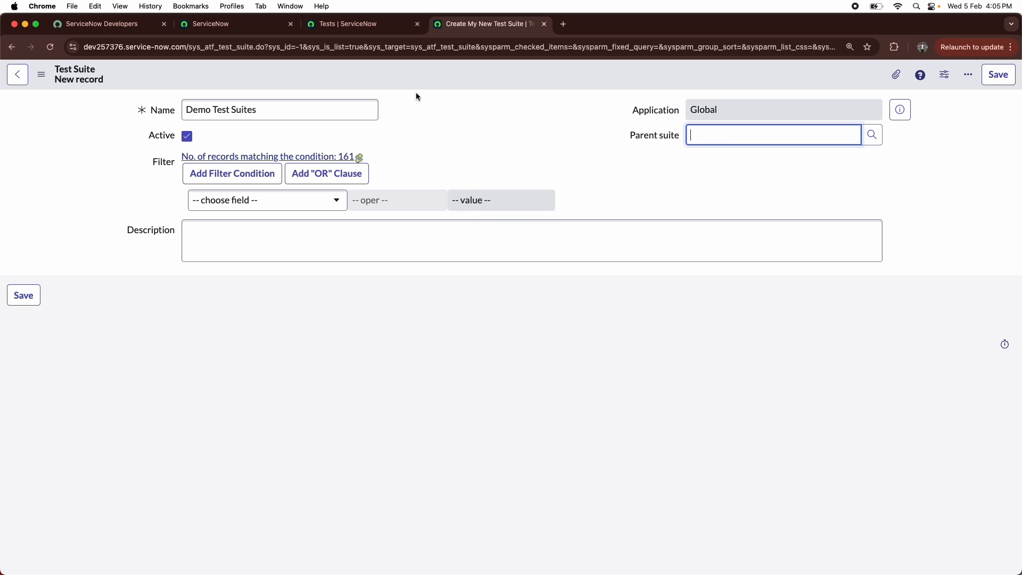
right_click(402, 81)
left_click(431, 184)
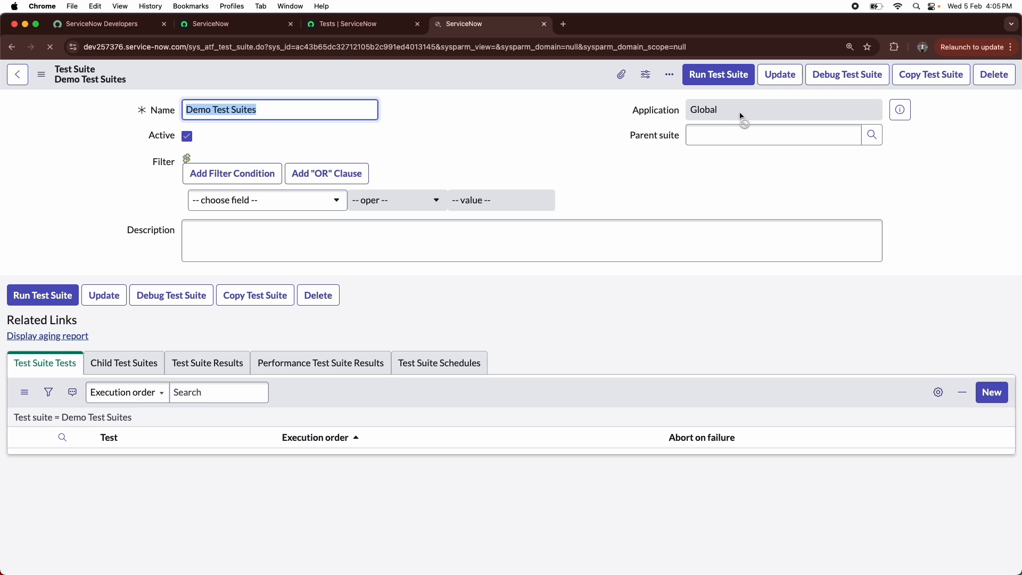
left_click(467, 122)
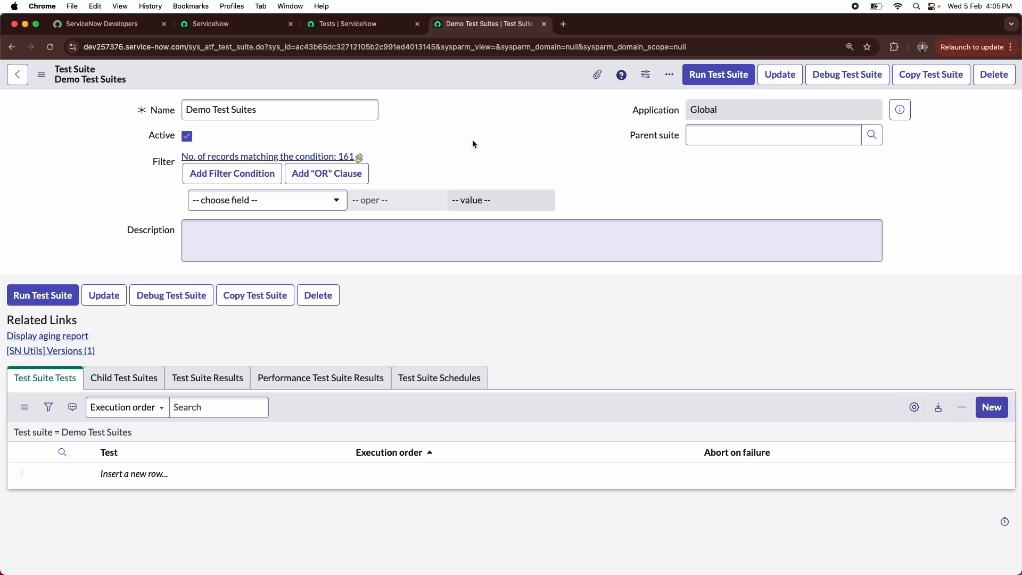
- Examine the names in the active Tests list for a shared prefix suitable for the suite's filter
left_click(349, 24)
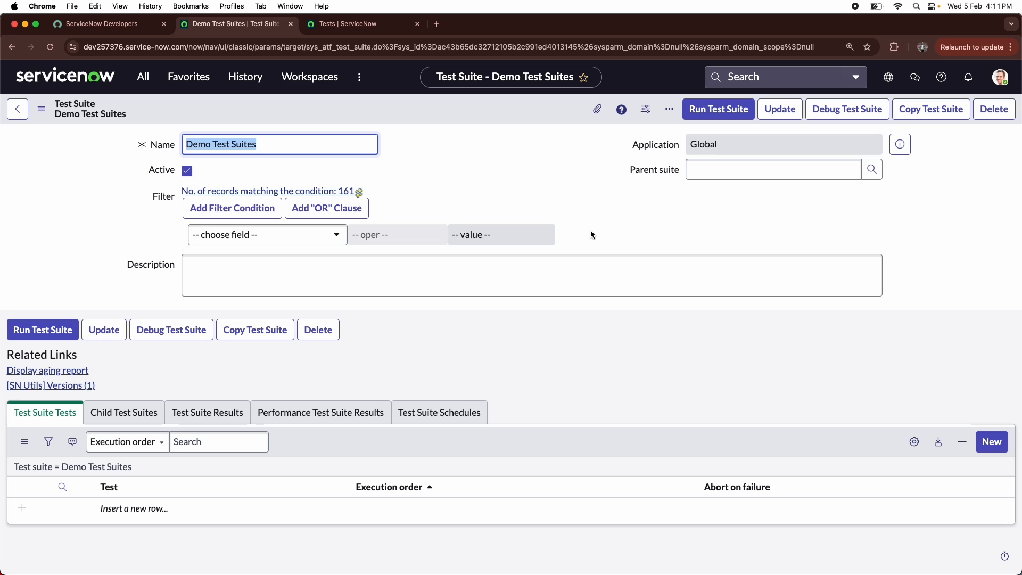
key("ctrl+Tab")
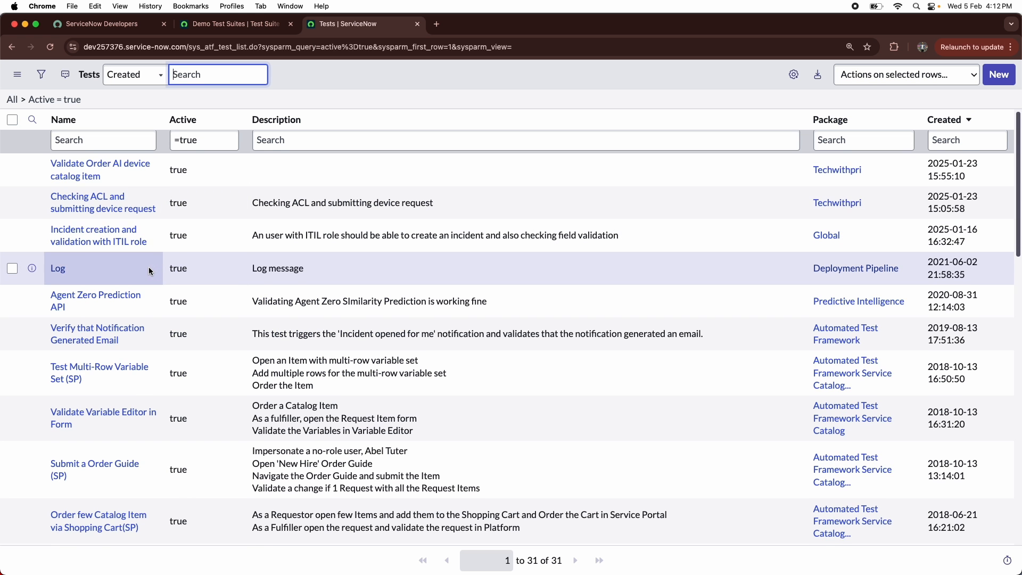
scroll(148, 267, "down", 5)
scroll(149, 272, "down", 3)
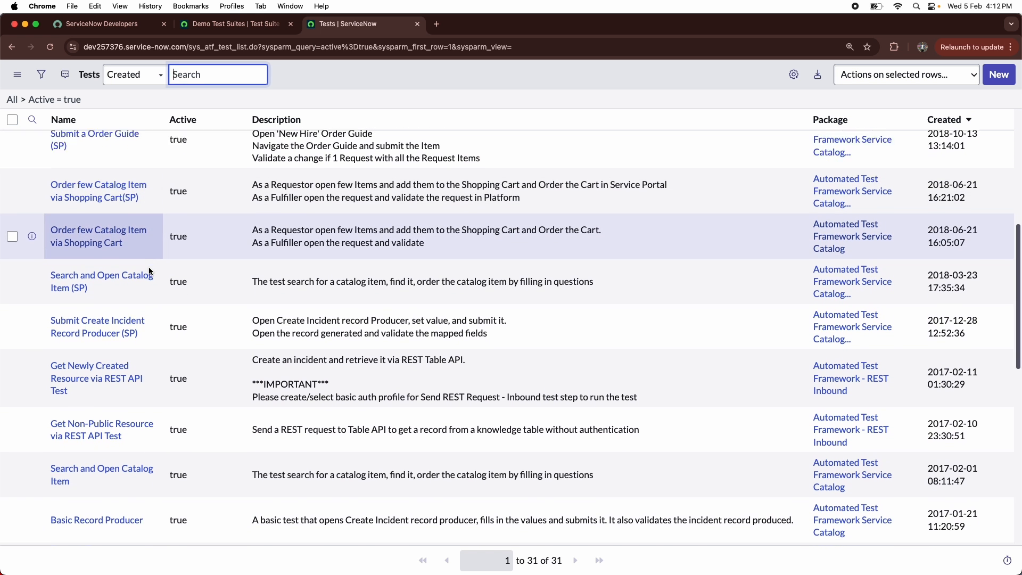
scroll(140, 311, "down", 1)
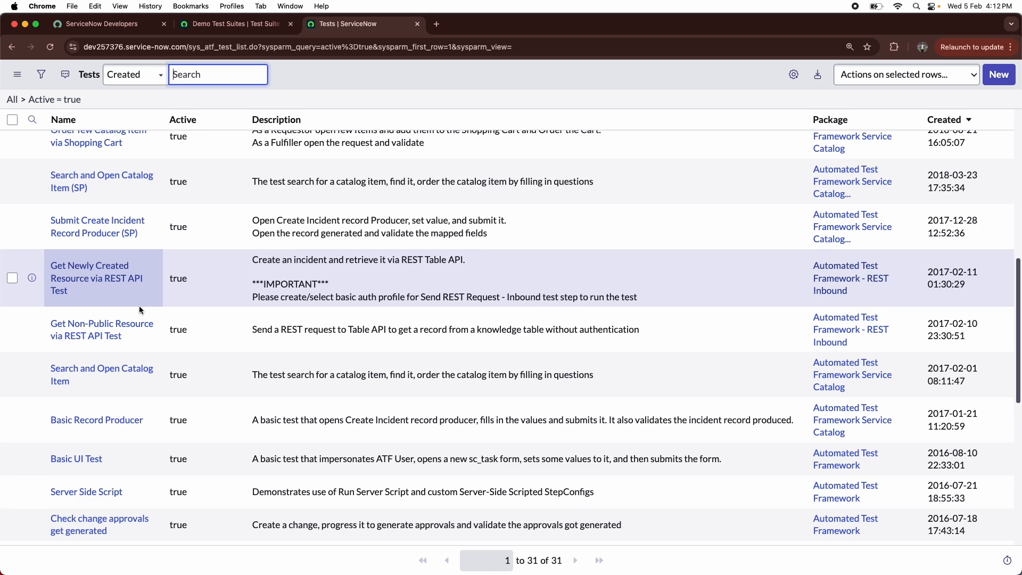
scroll(139, 267, "up", 5)
scroll(140, 263, "down", 4)
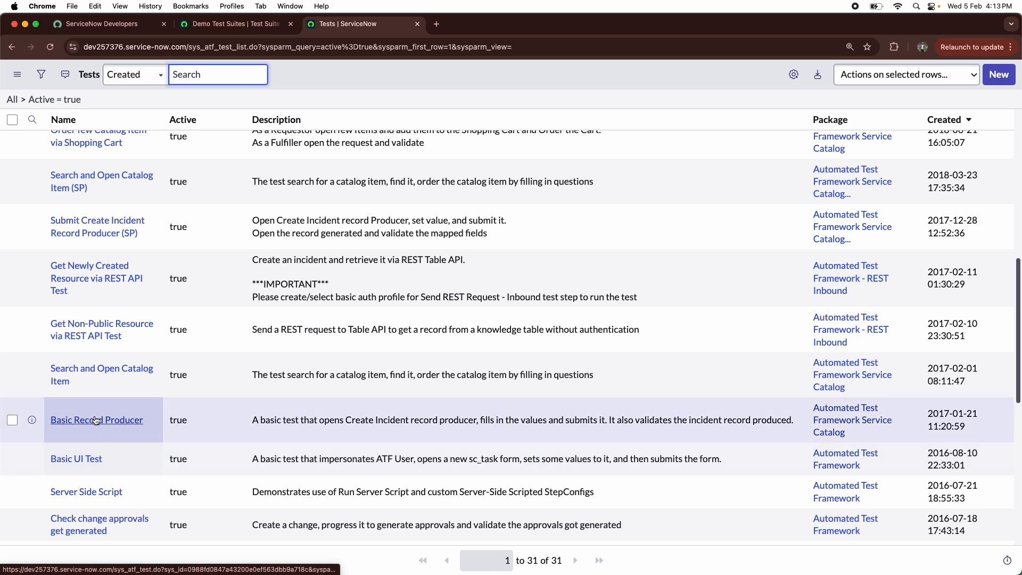
left_click(244, 31)
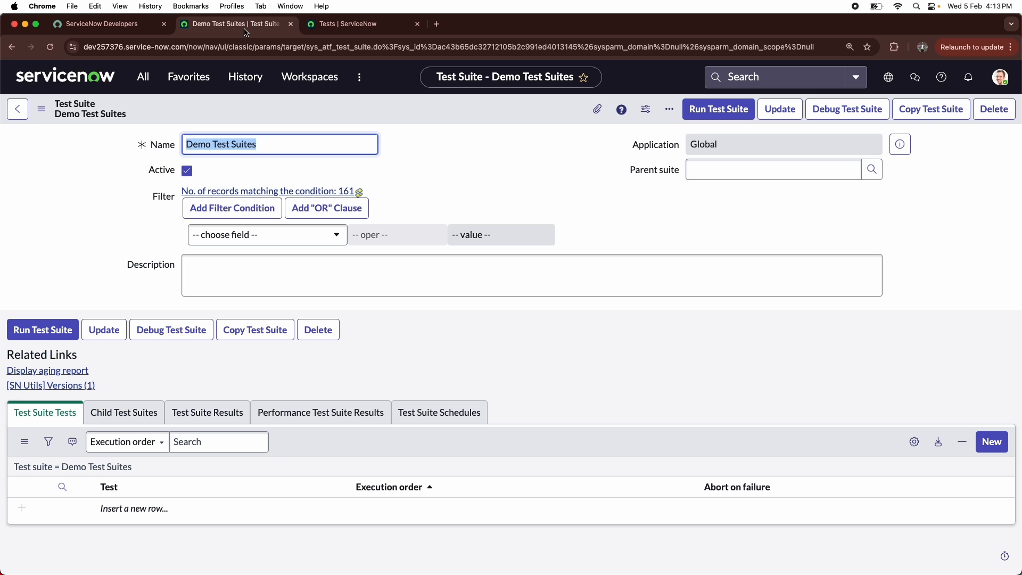
left_click(351, 24)
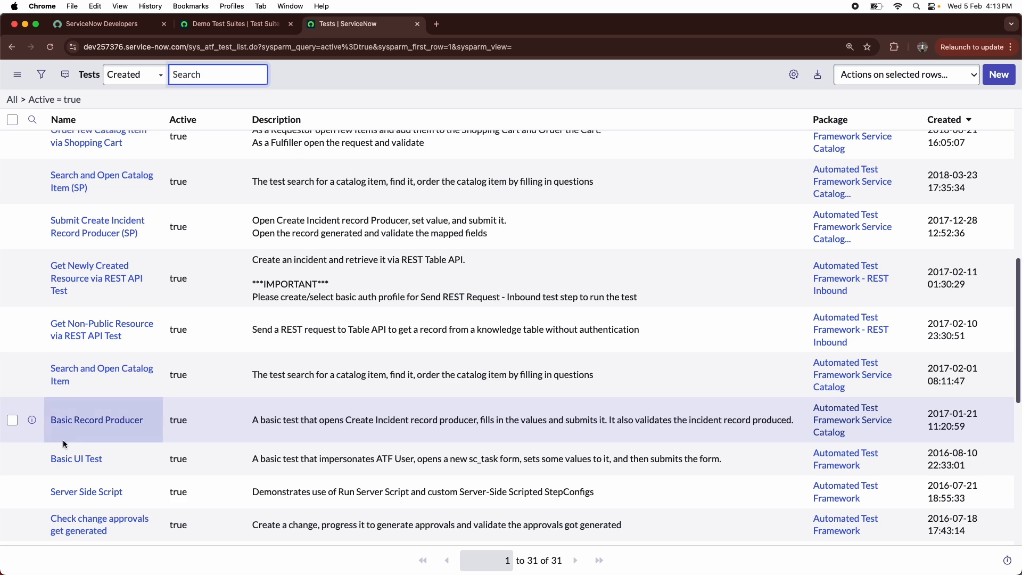
- Set the Demo Test Suites filter condition to Name starts with "Basic"
left_click(202, 27)
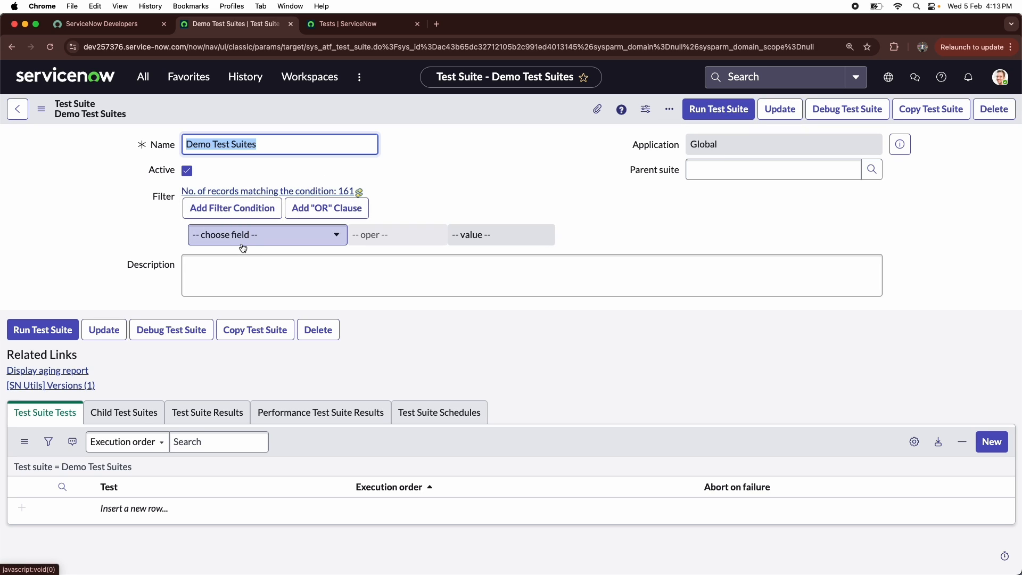
left_click(224, 237)
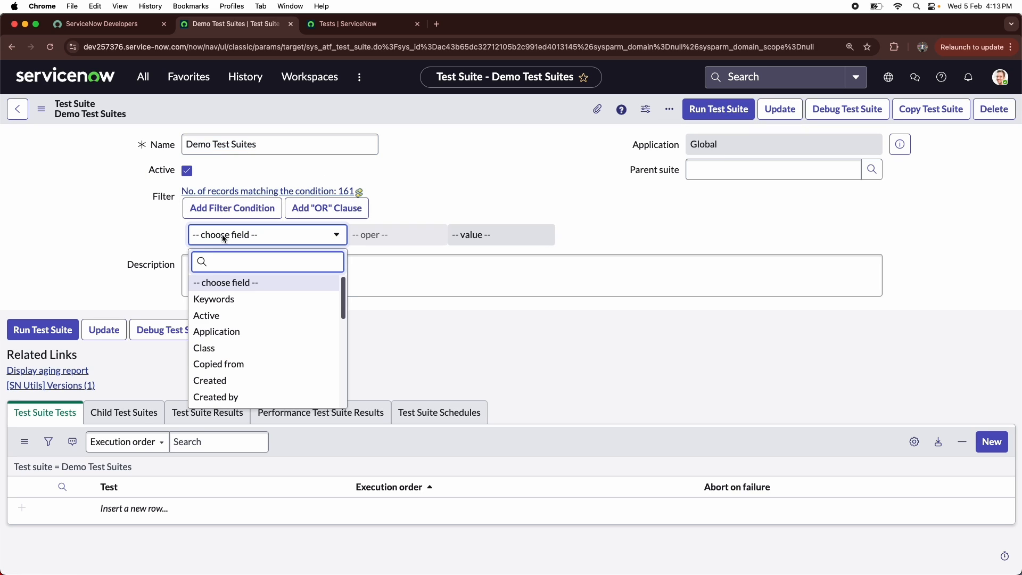
type("name")
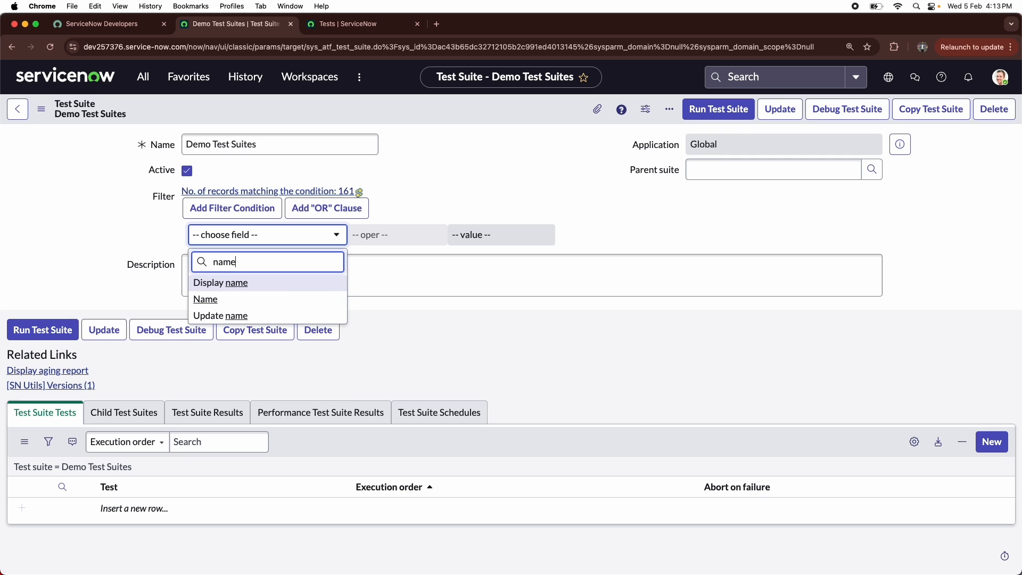
left_click(237, 299)
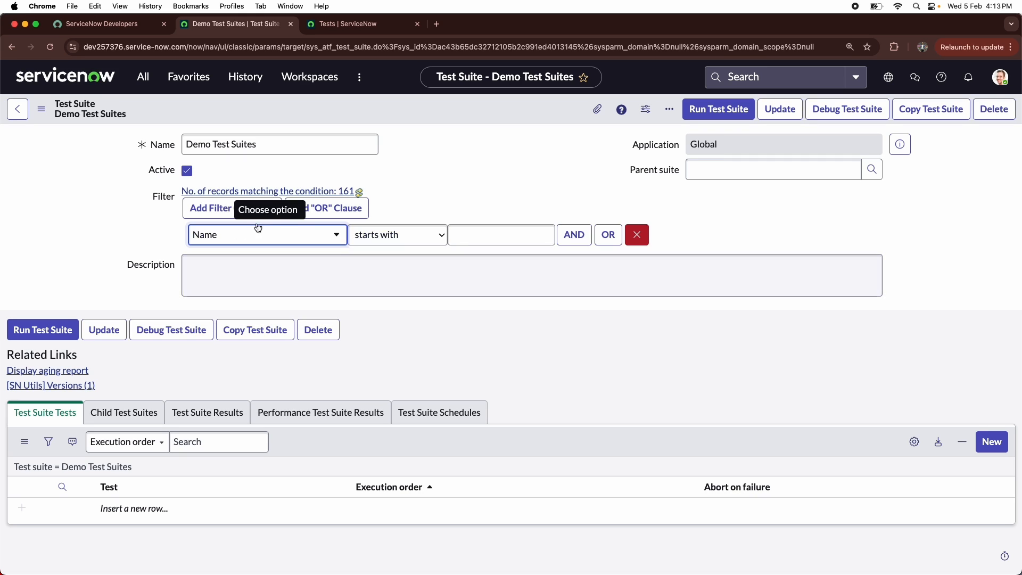
left_click(516, 235)
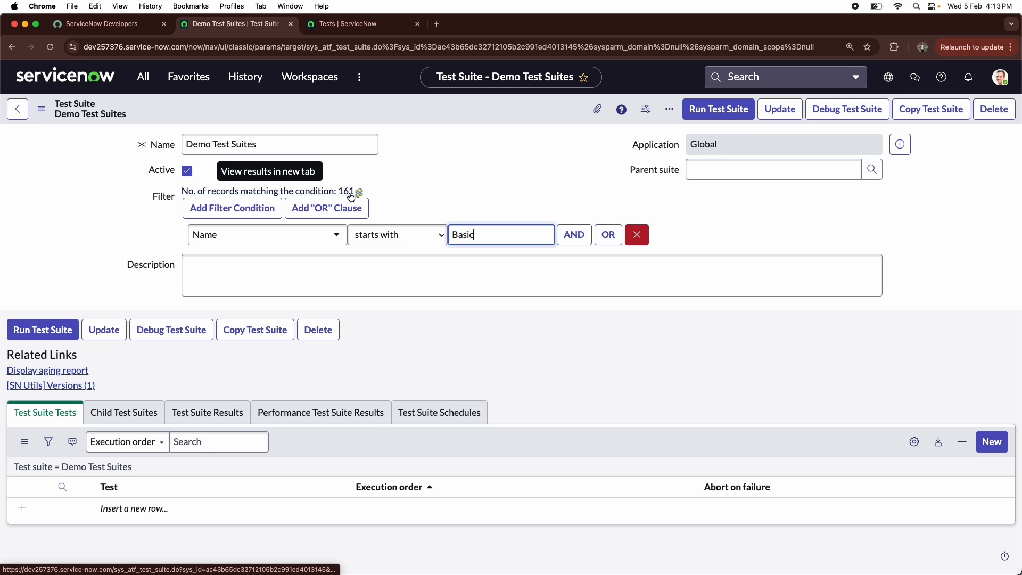
- Remove the active filter from the Tests list to view all tests, and return to the suite form
left_click(357, 30)
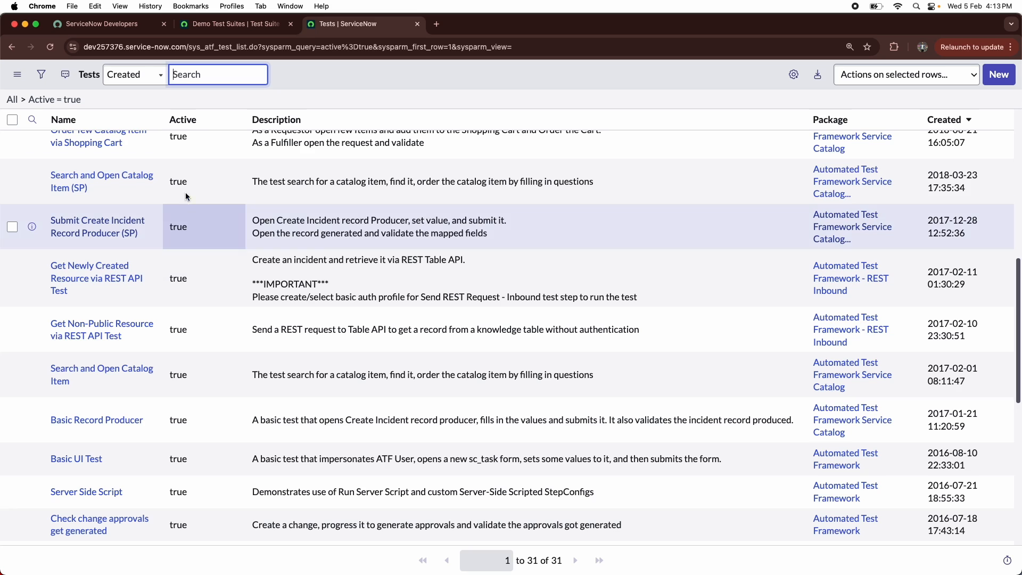
right_click(186, 193)
left_click(214, 203)
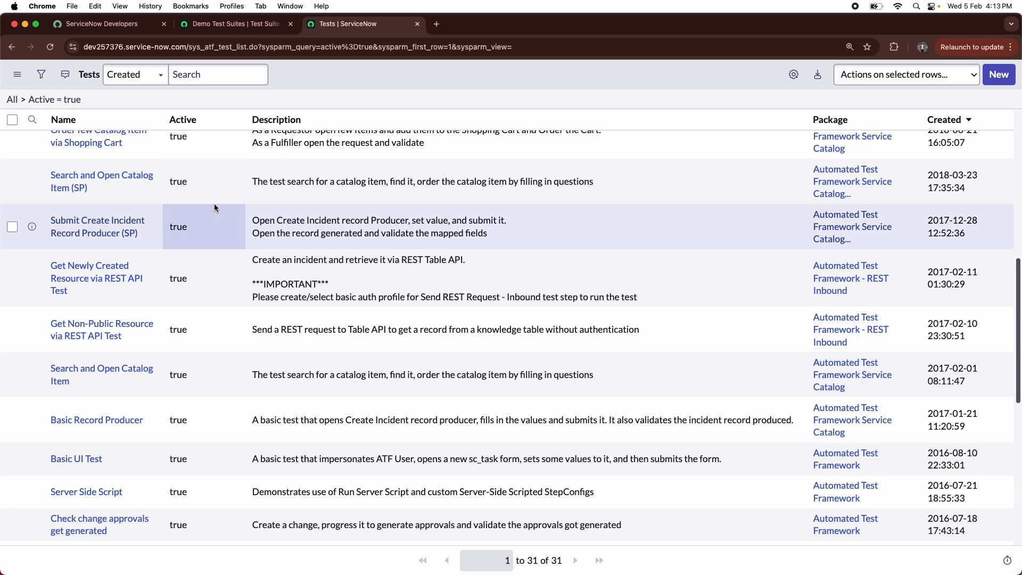
left_click(12, 100)
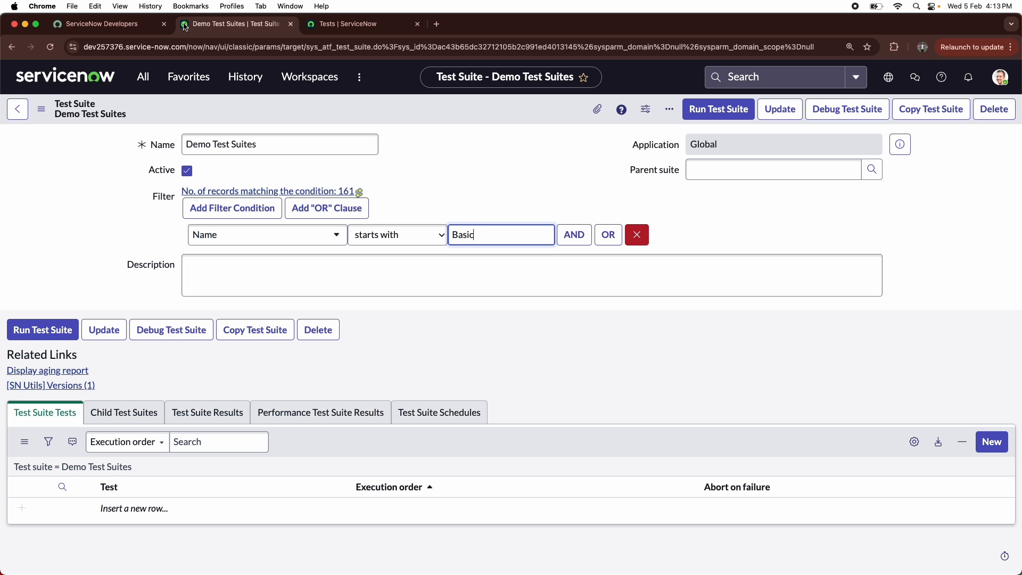
left_click(234, 24)
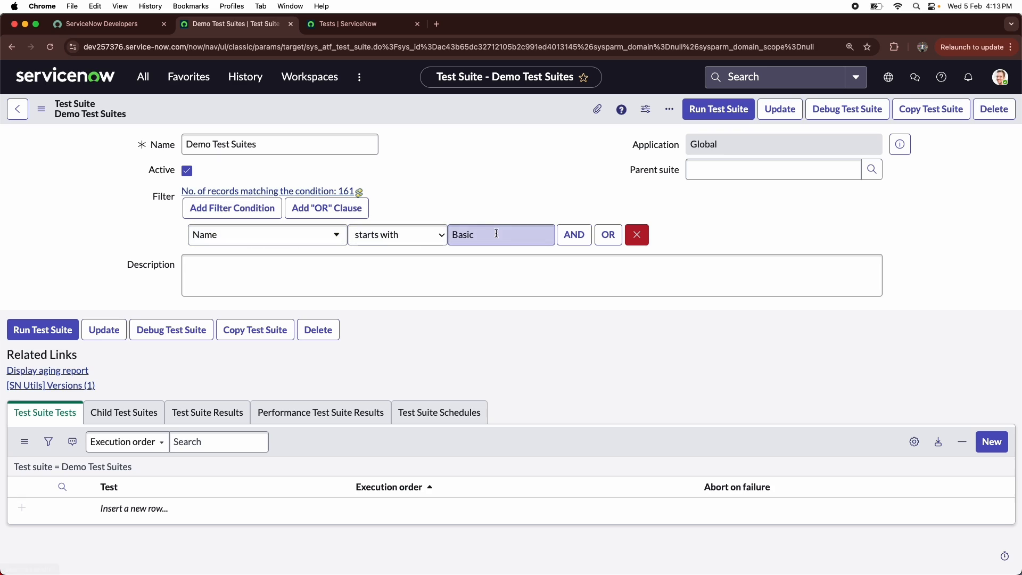
- Refresh the suite filter's match count and view the list of tests matching the condition
left_click(360, 193)
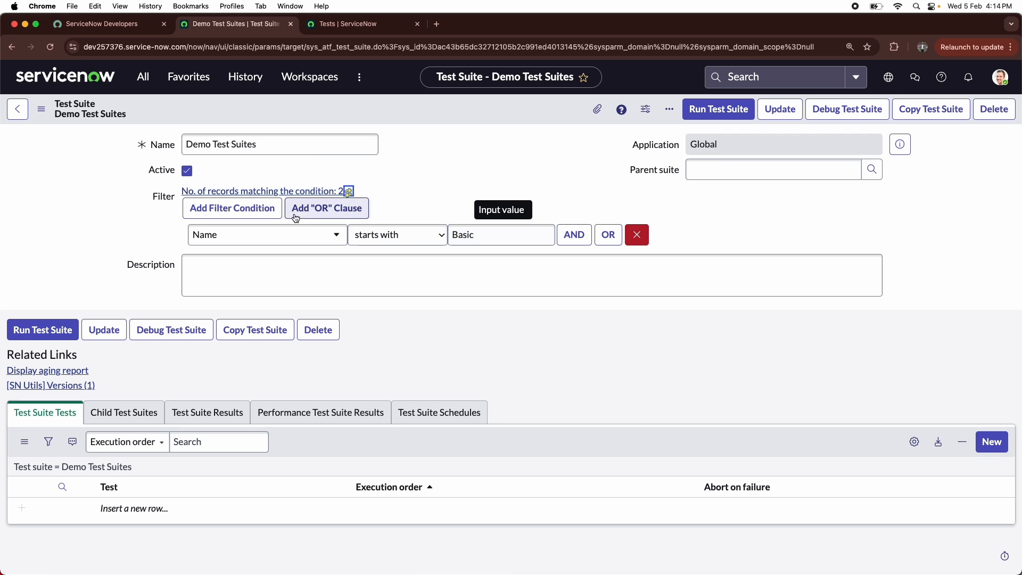
left_click(253, 193)
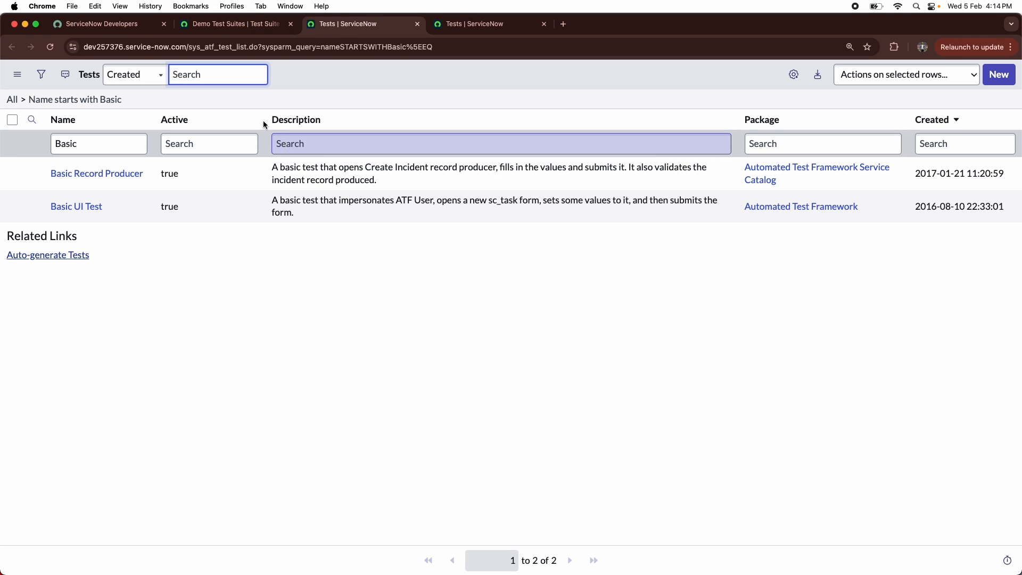
left_click(256, 25)
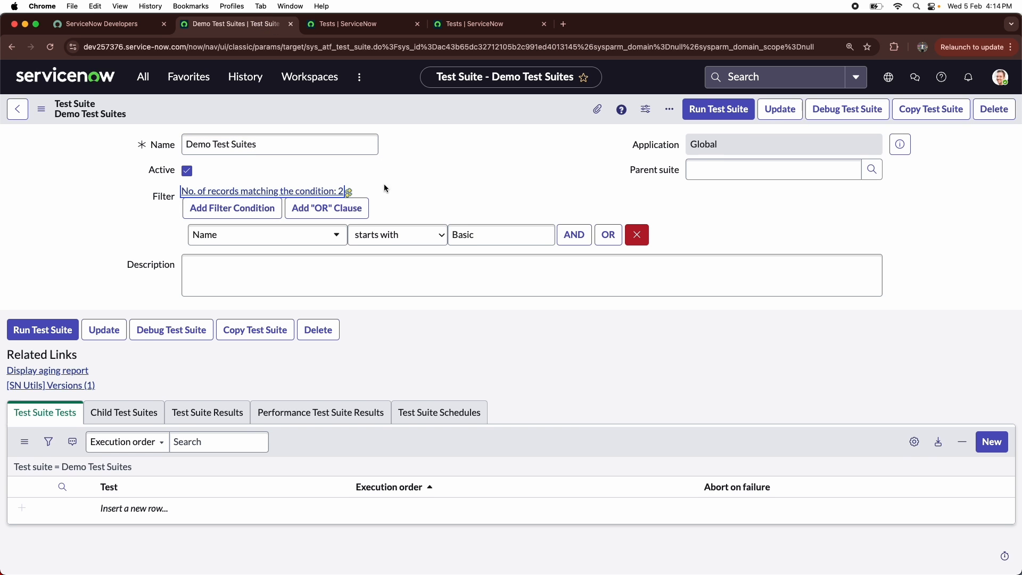
- Save the Demo Test Suites record with its filter and review the Test Suite Tests related list
right_click(429, 116)
left_click(442, 126)
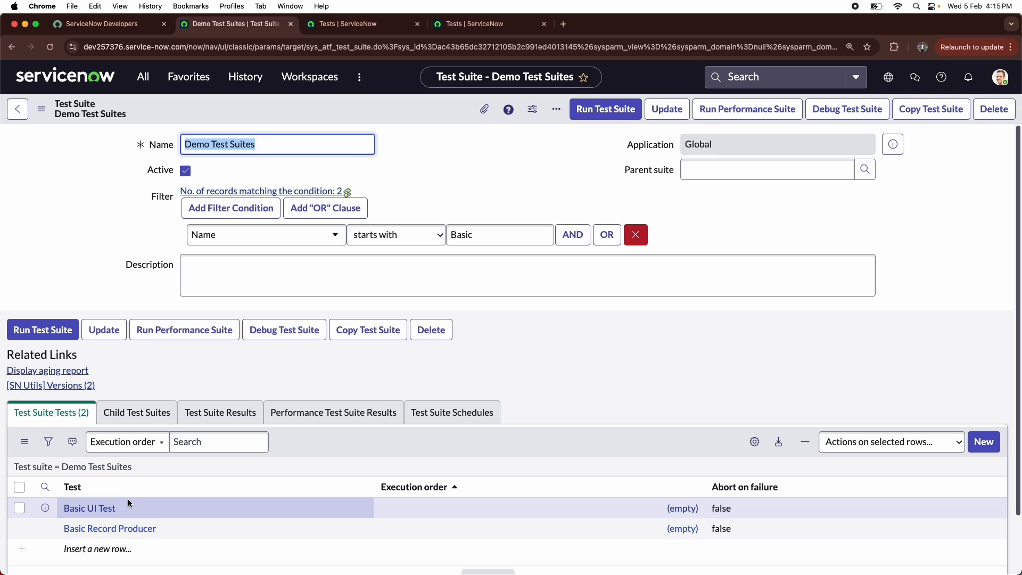
scroll(129, 503, "down", 1)
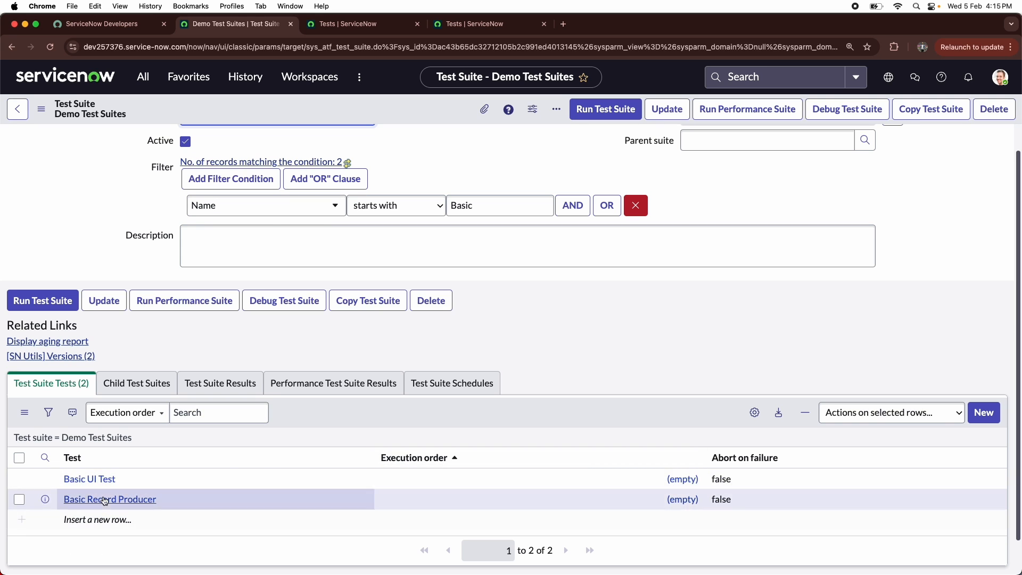
- Try Abort on failure set to true for Basic UI Test in the suite's test list, and set it back to false
left_click(744, 474)
left_click(737, 484)
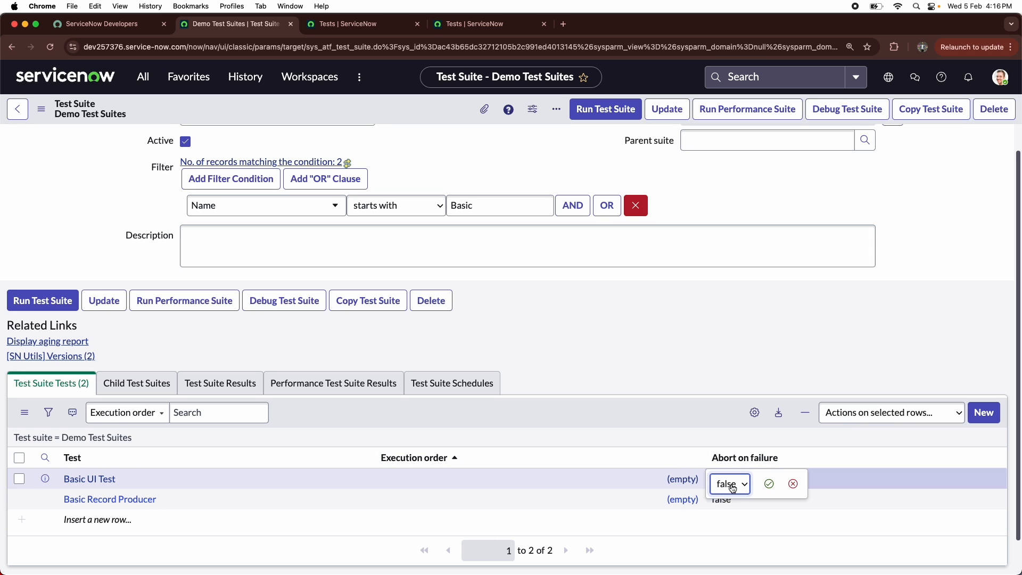
left_click(729, 484)
left_click(723, 468)
left_click(766, 486)
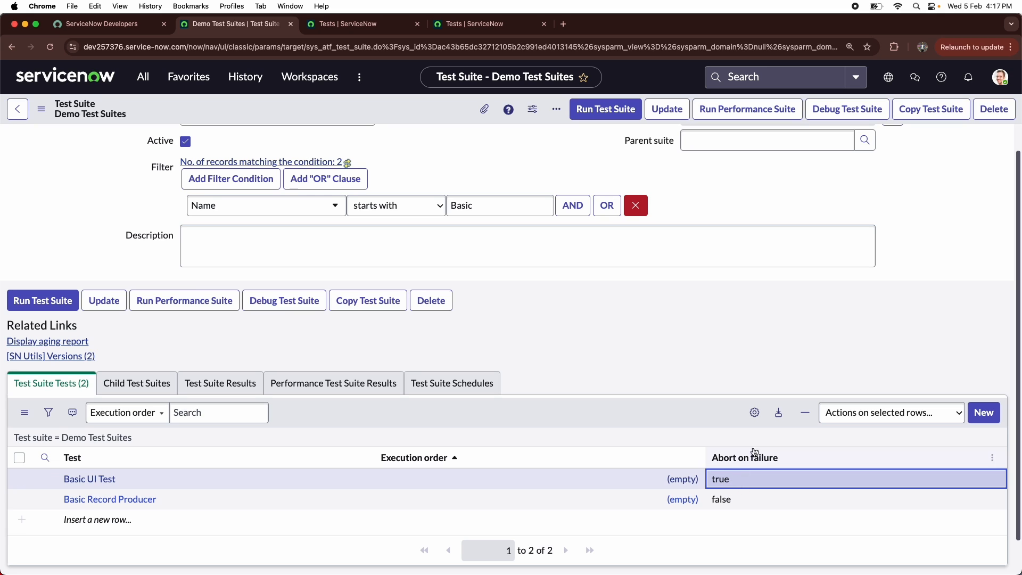
double_click(766, 483)
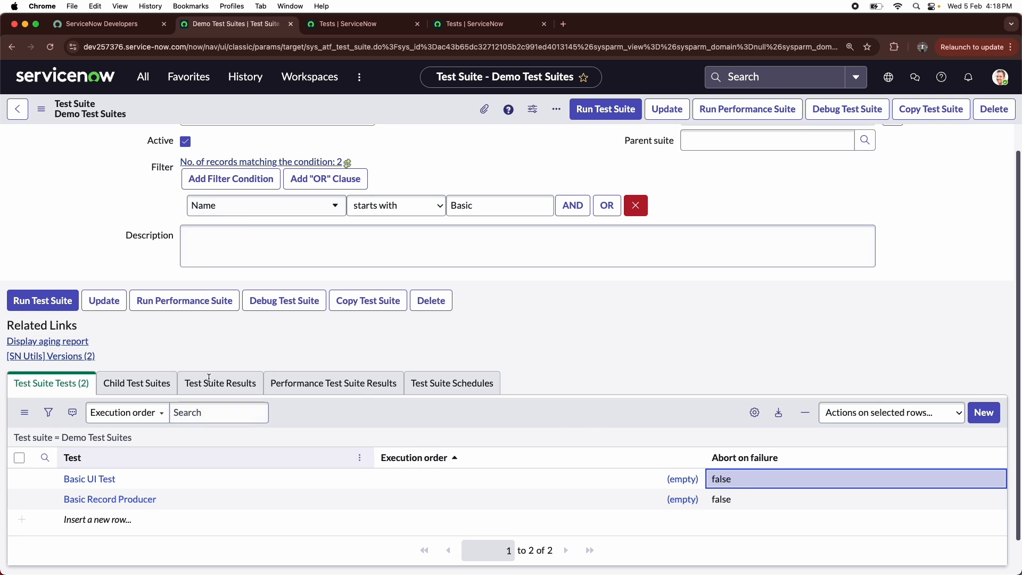
- Try to add Basic UI Test to Demo Test Suites as a new suite test with execution order 3
scroll(550, 342, "down", 1)
scroll(550, 342, "down", 1)
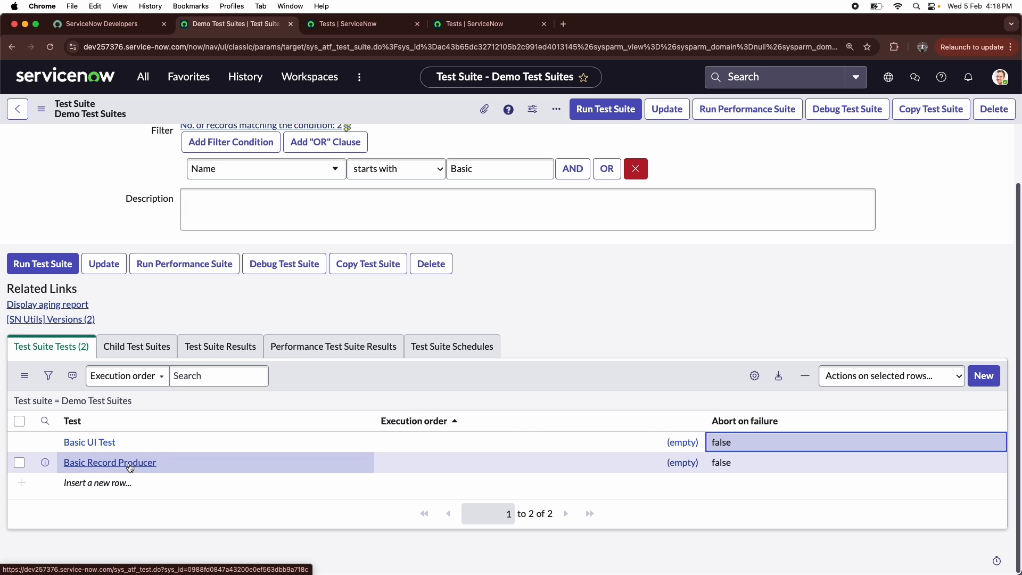
left_click(985, 377)
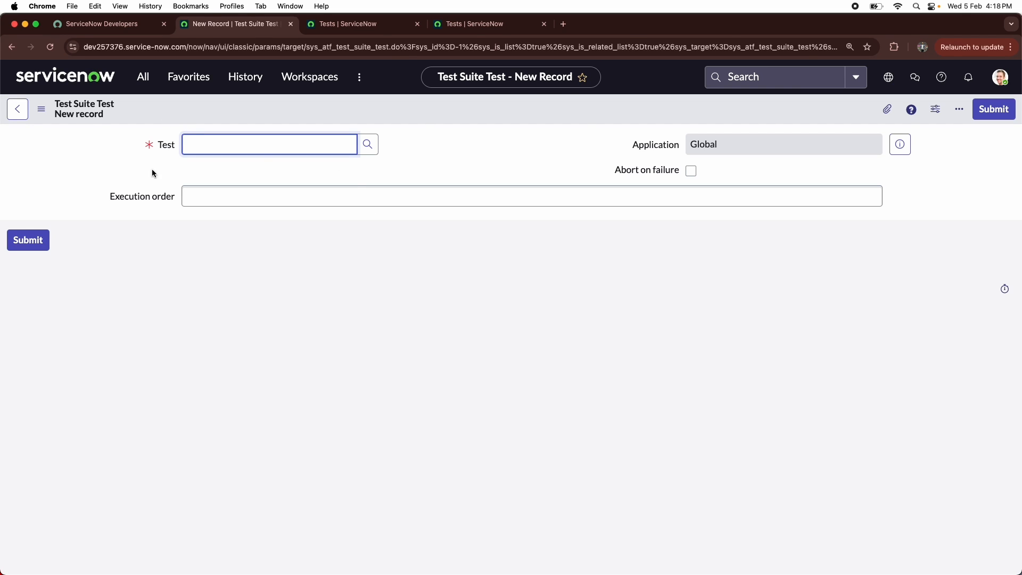
left_click(311, 138)
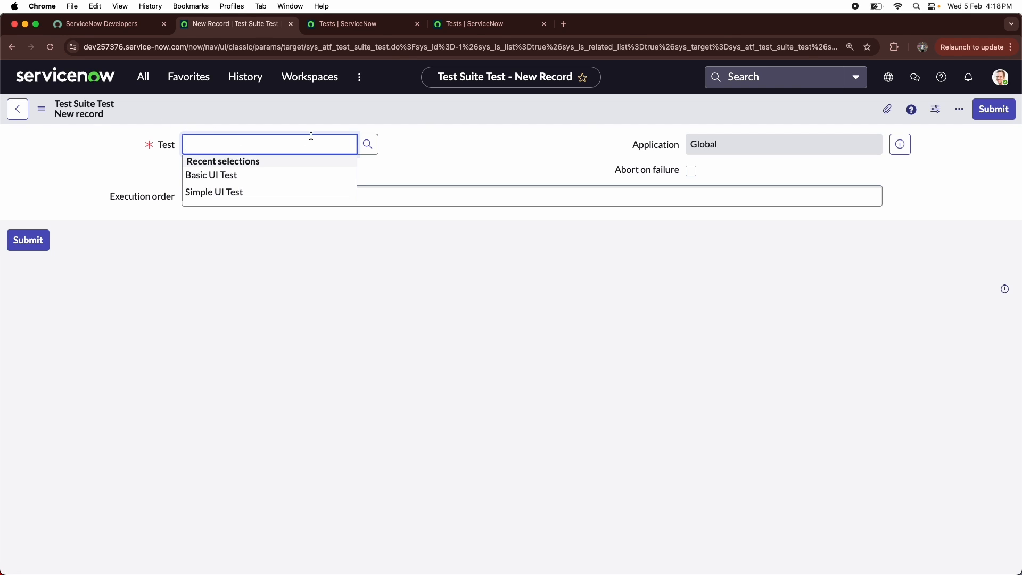
left_click(223, 176)
left_click(289, 200)
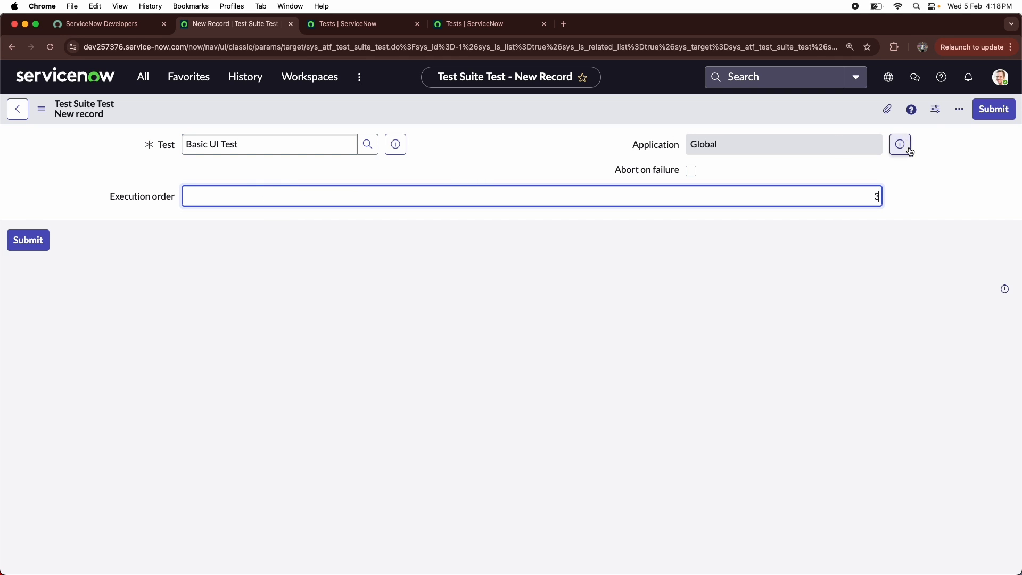
left_click(1011, 113)
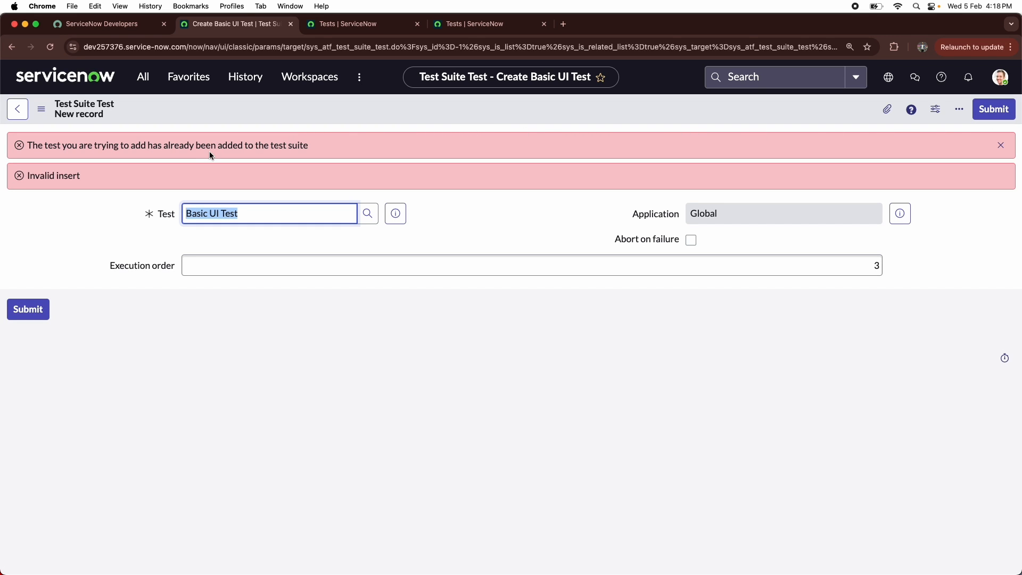
- Change the new suite test's Test reference to Simple UI Test and submit the record
triple_click(272, 216)
key("BackSpace")
type("simple")
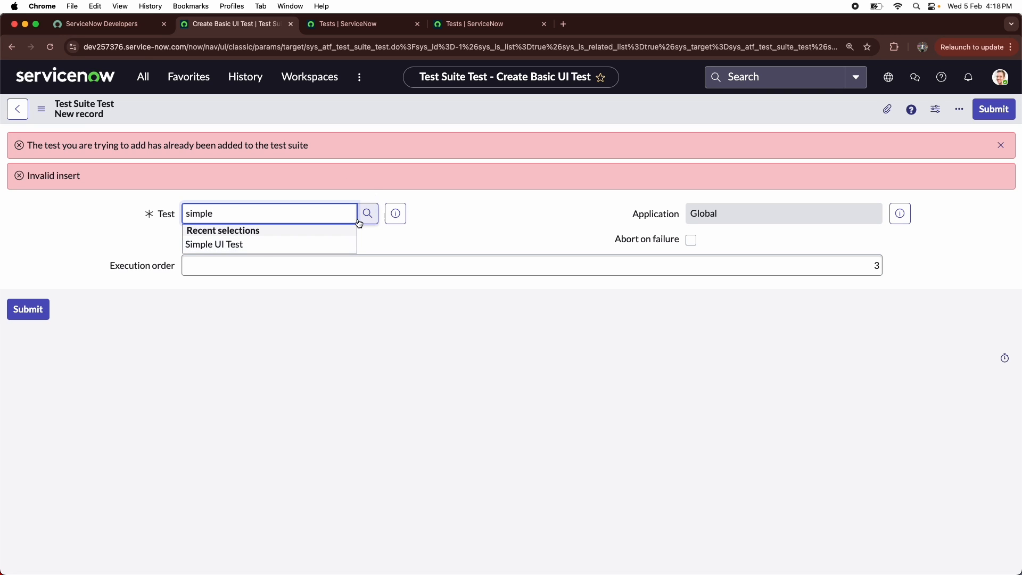
left_click(250, 243)
left_click(996, 113)
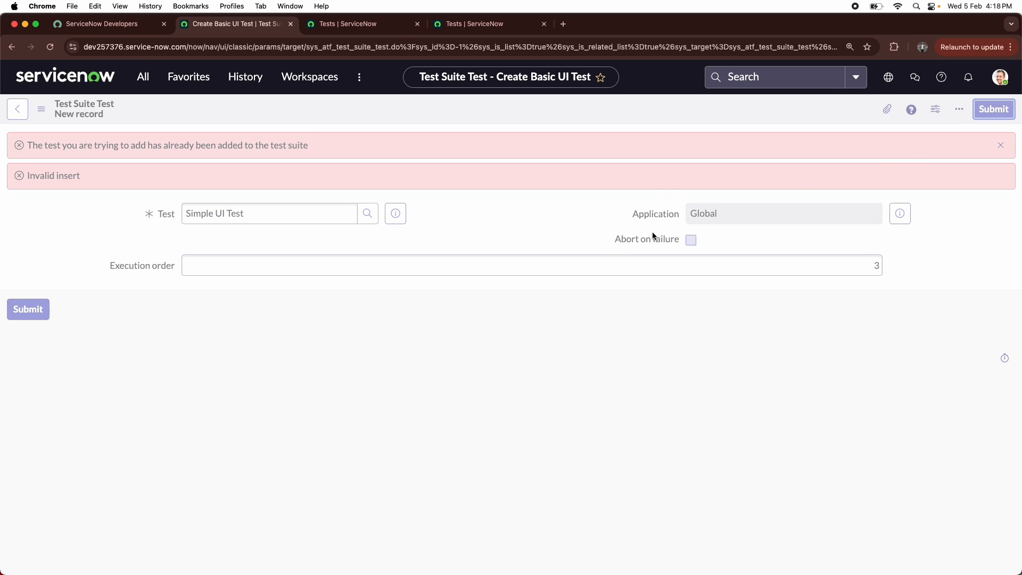
- Compare the suite's filter condition with the tests, execution order and abort settings in its Test Suite Tests list, and check the Parent suite field
scroll(479, 452, "down", 2)
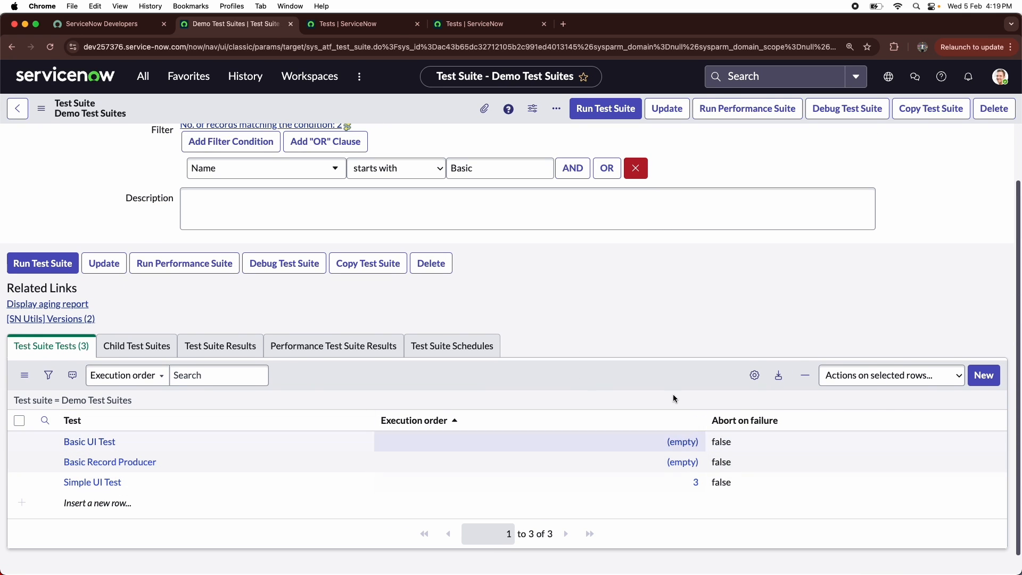
scroll(533, 320, "down", 1)
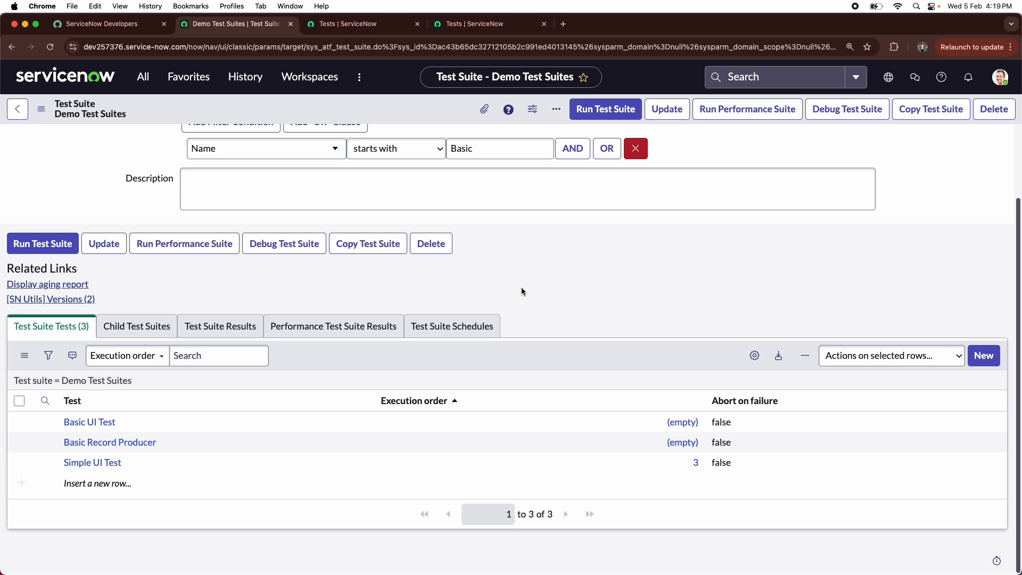
scroll(167, 245, "up", 3)
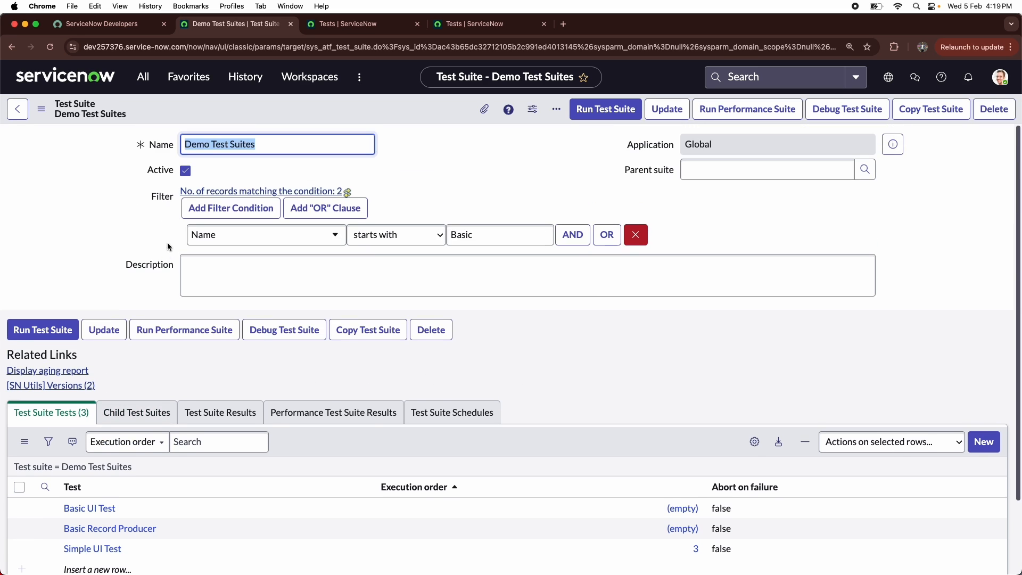
scroll(159, 212, "down", 3)
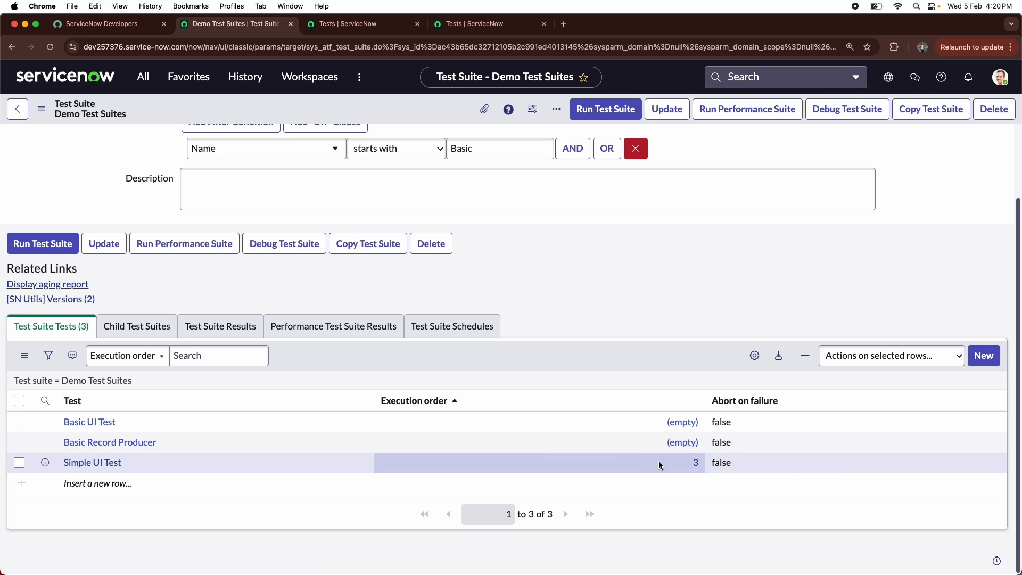
scroll(397, 360, "up", 3)
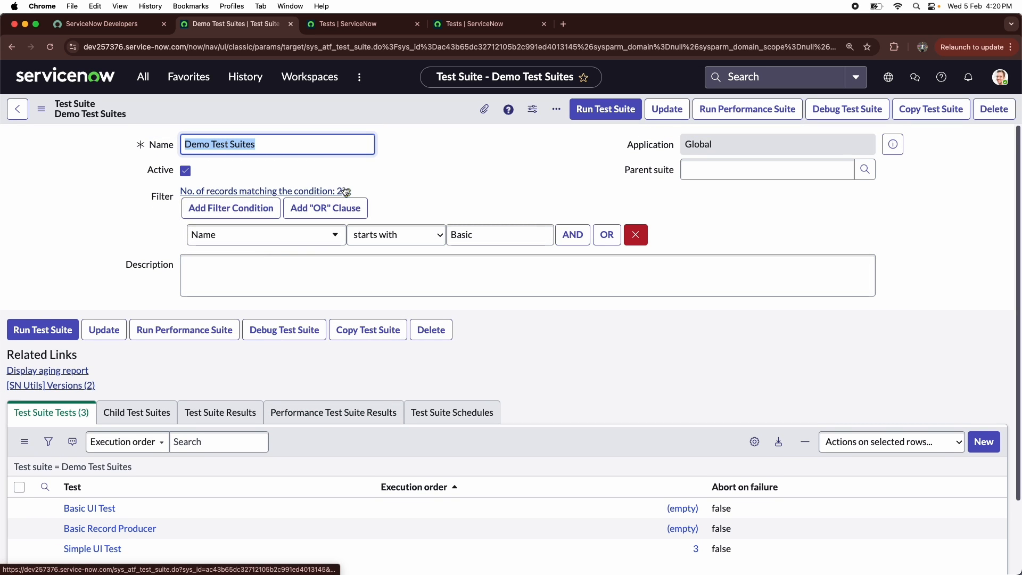
scroll(345, 191, "down", 2)
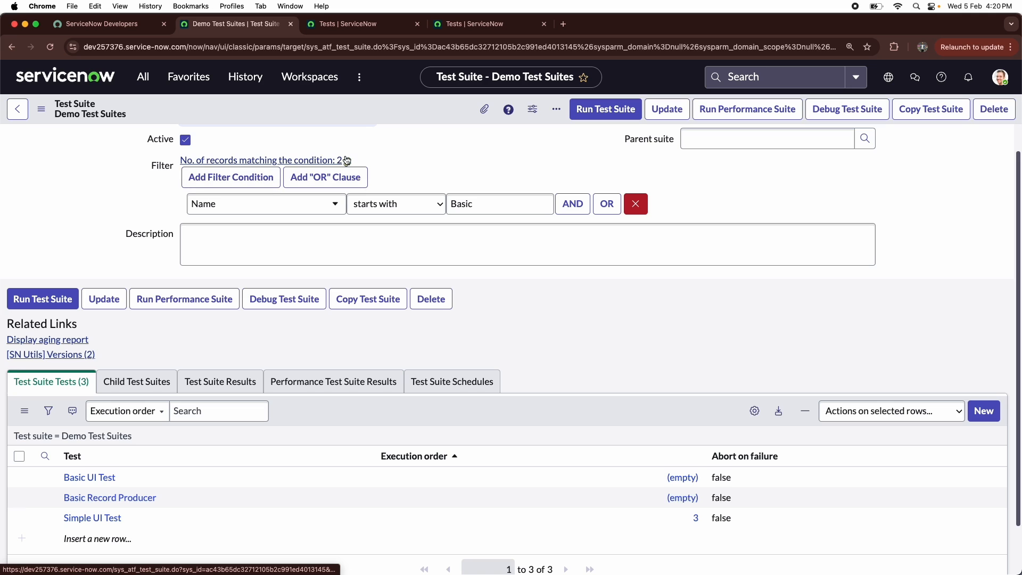
scroll(199, 257, "down", 2)
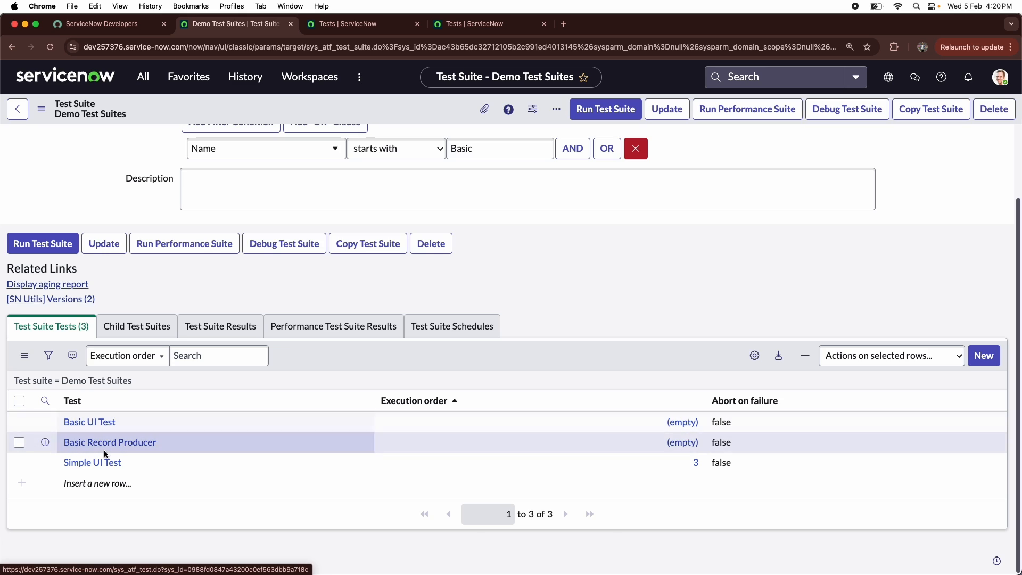
scroll(186, 245, "up", 3)
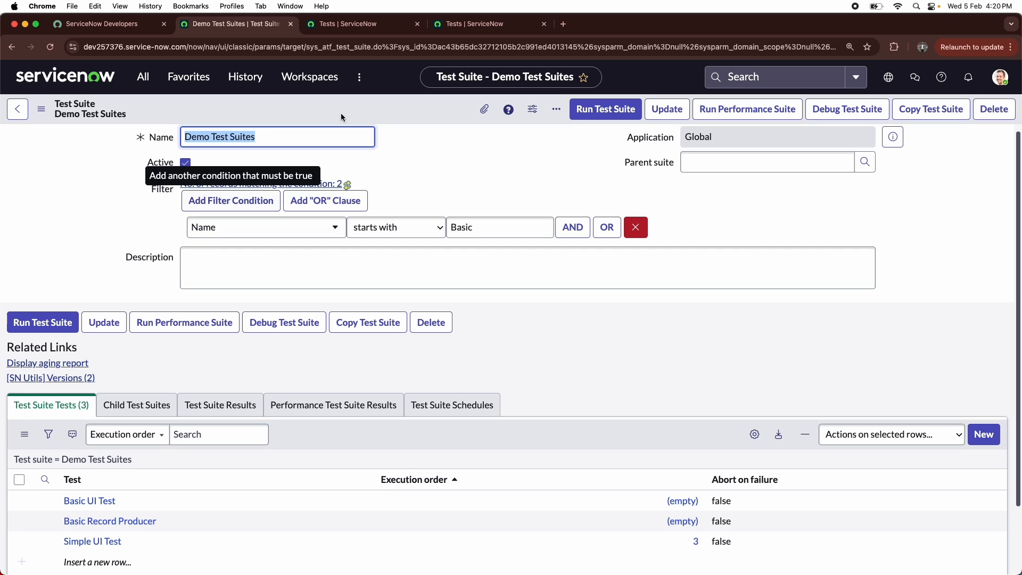
scroll(410, 191, "down", 1)
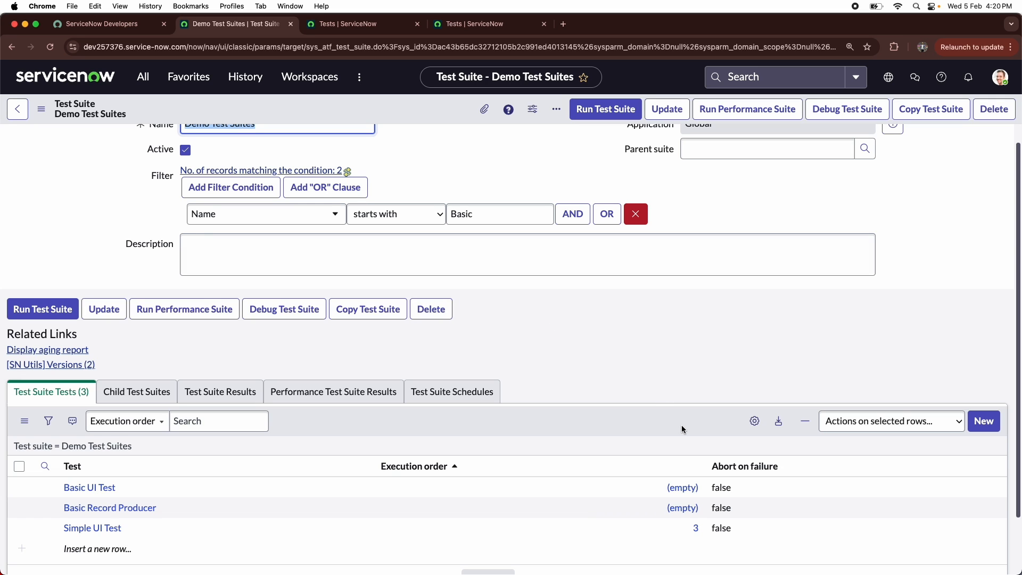
scroll(234, 250, "down", 3)
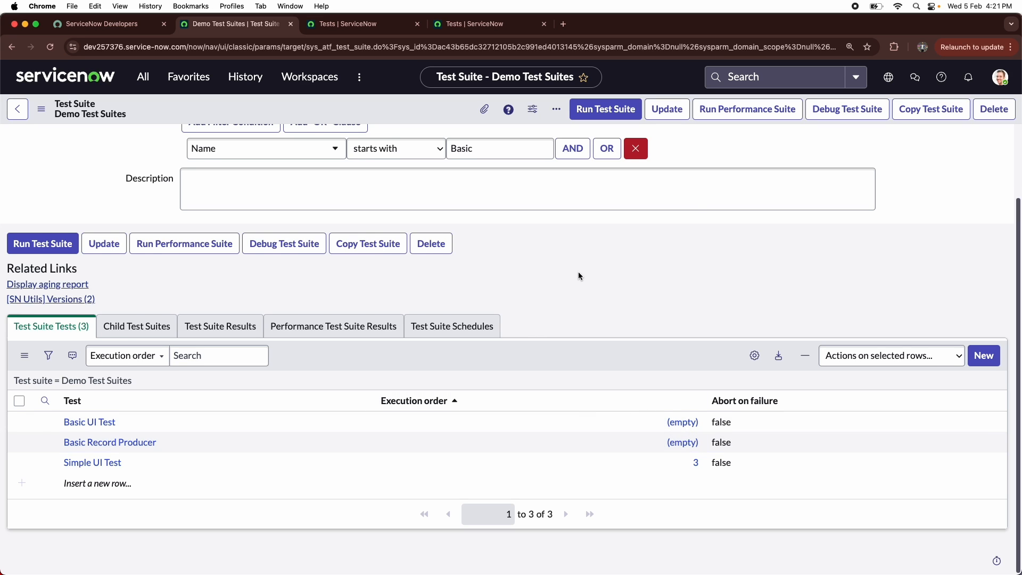
scroll(578, 274, "up", 3)
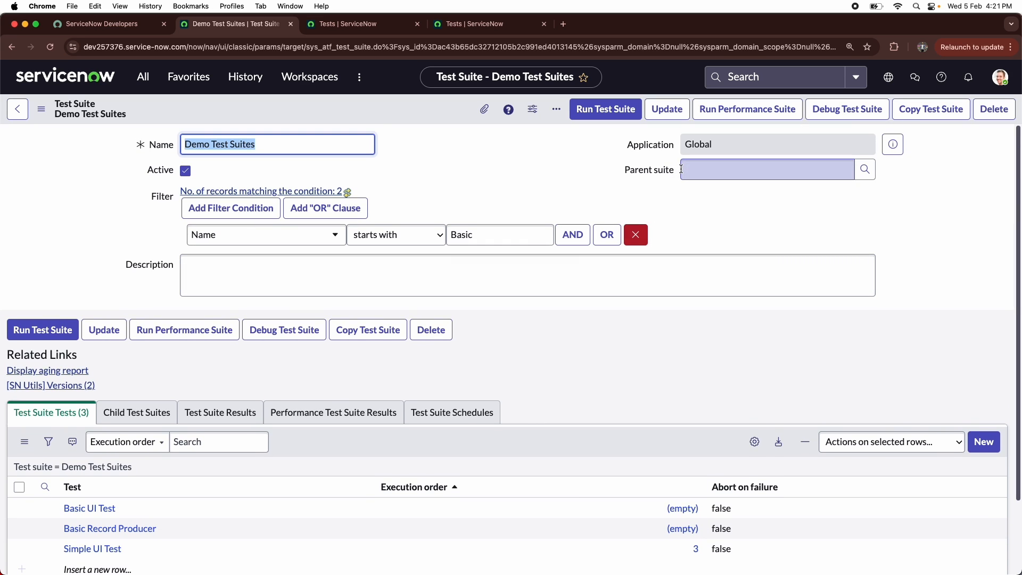
- Open the ATF suites list in a separate browser tab, and create and save a new test suite named Demo Child
left_click(131, 78)
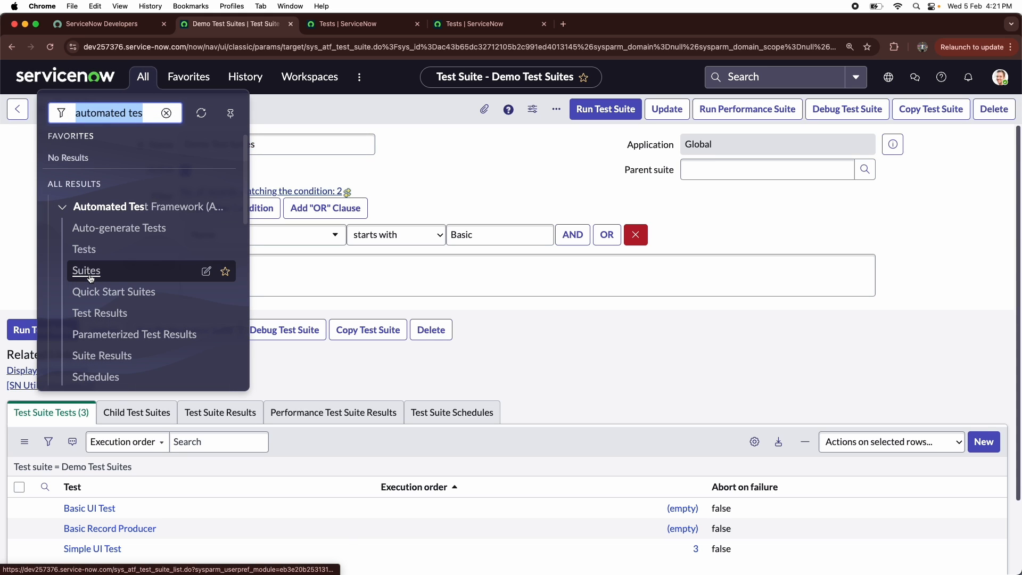
left_click(86, 271, "super")
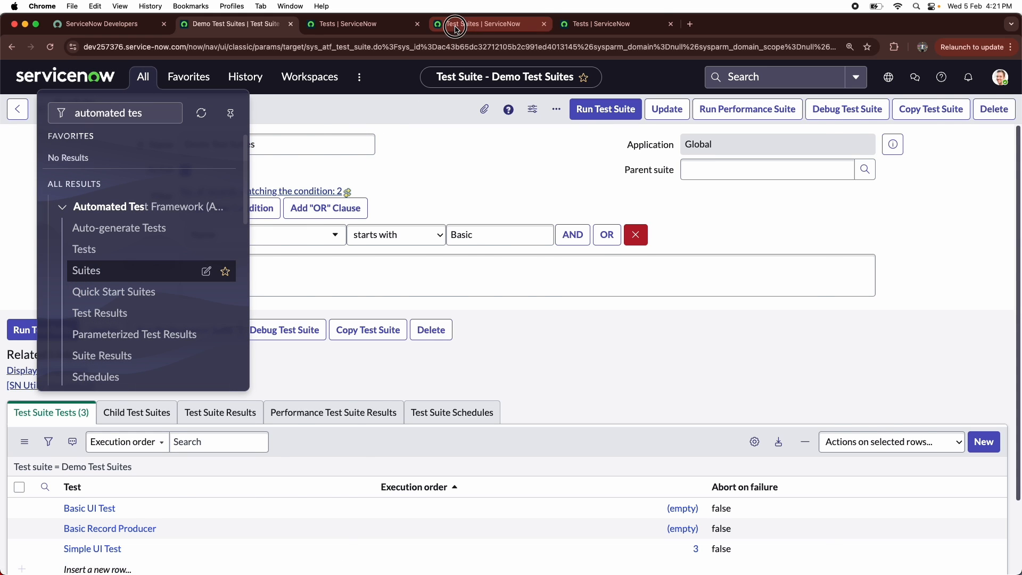
left_click(455, 30)
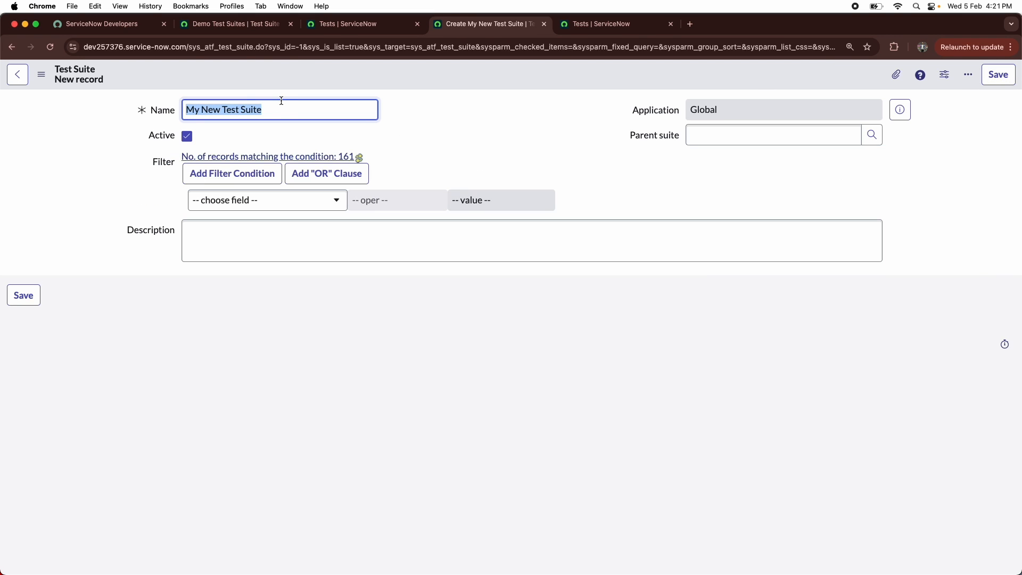
type("Demo Ch")
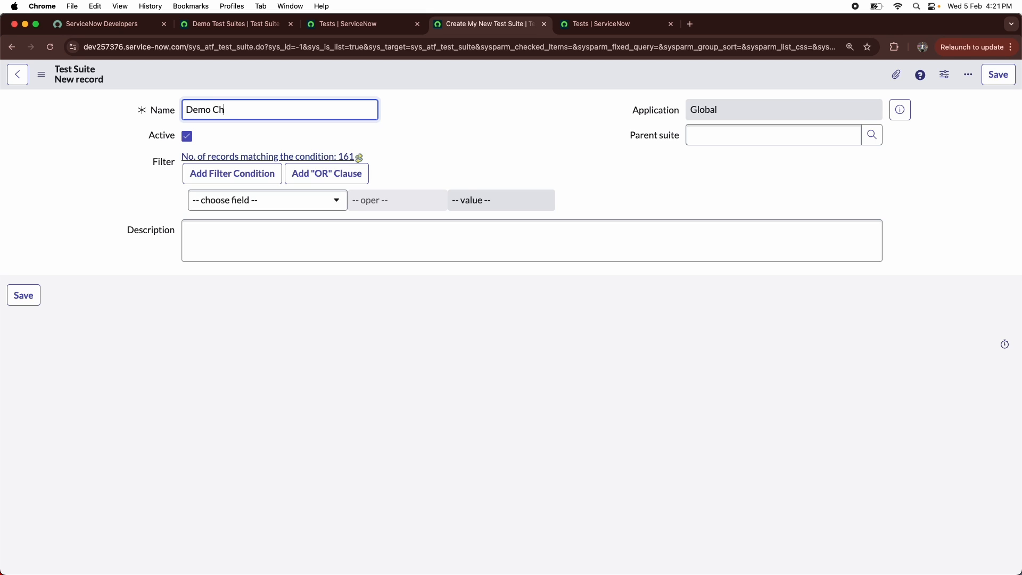
type("ild")
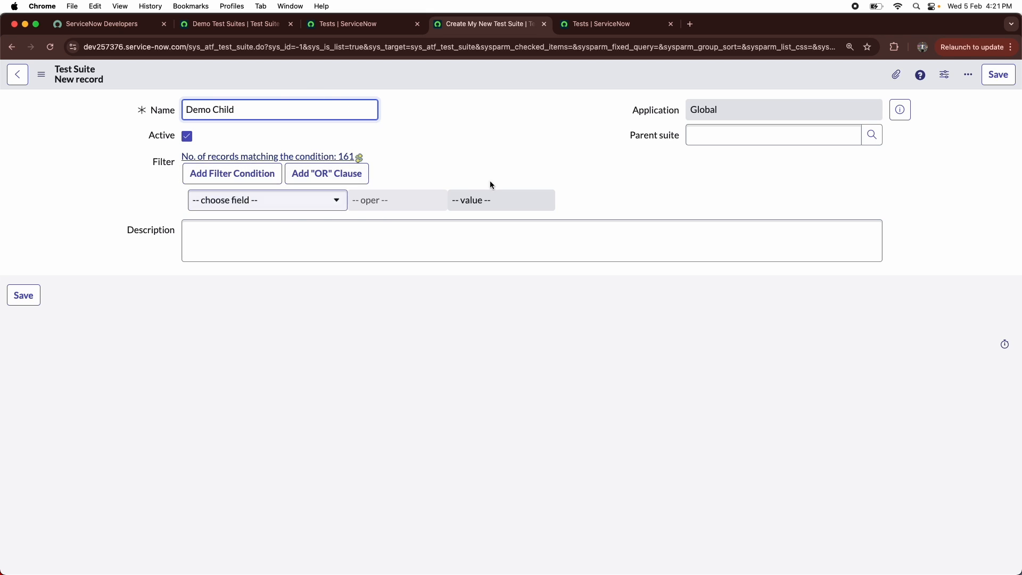
right_click(516, 81)
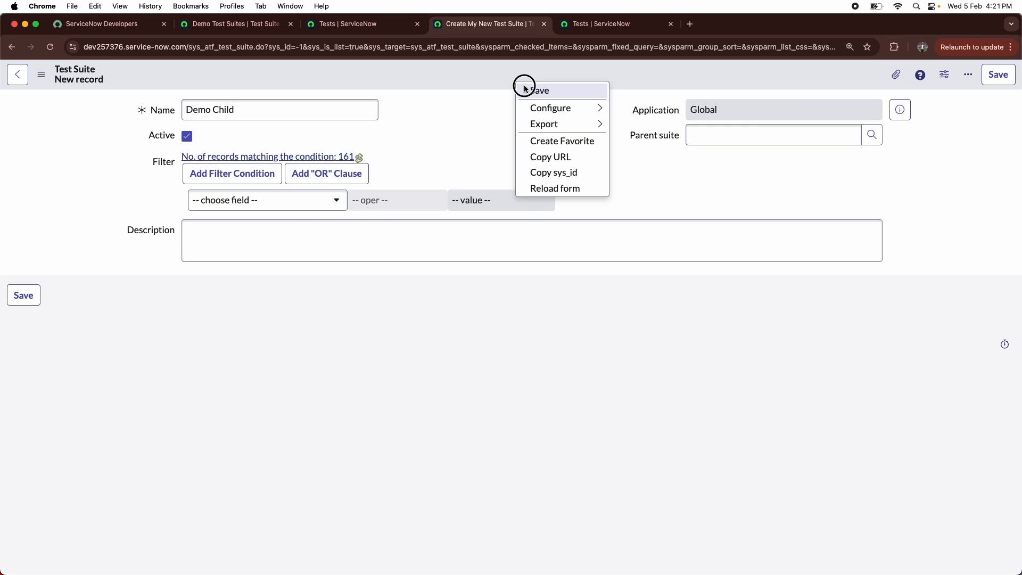
left_click(524, 89)
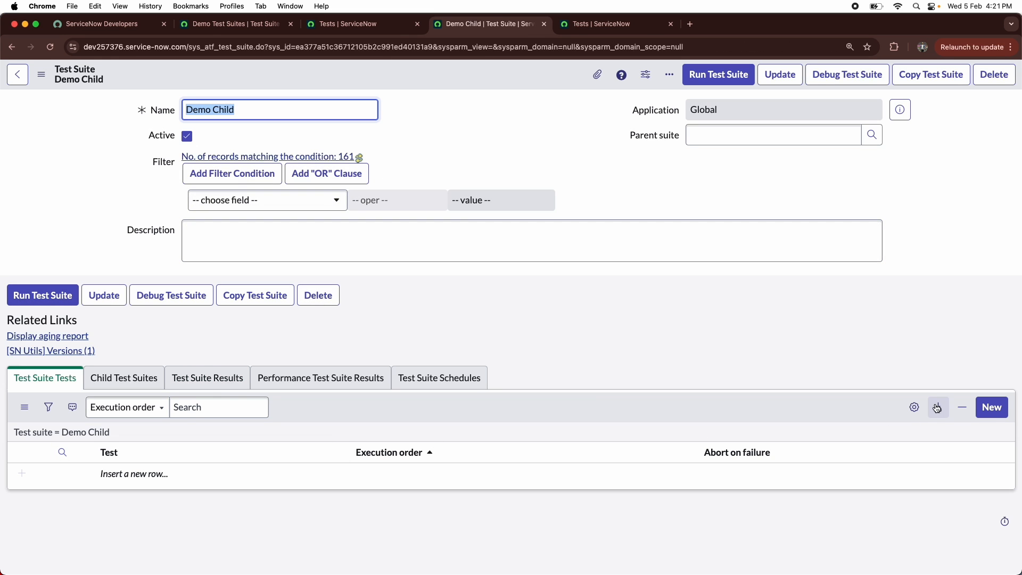
- Add the test Submit a Order Guide (SP) to the Demo Child suite with execution order 1 and save the record
left_click(988, 409)
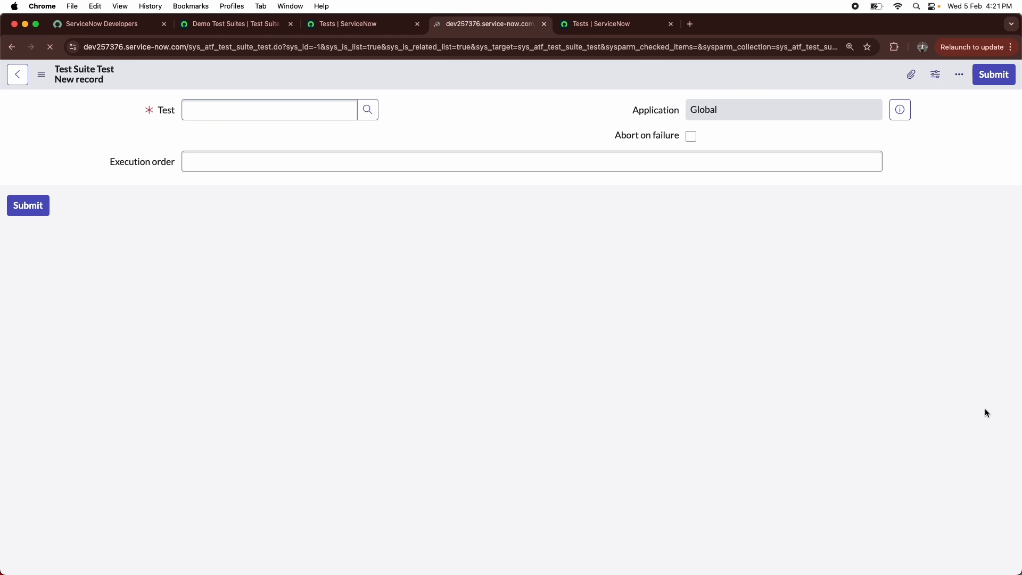
left_click(367, 110)
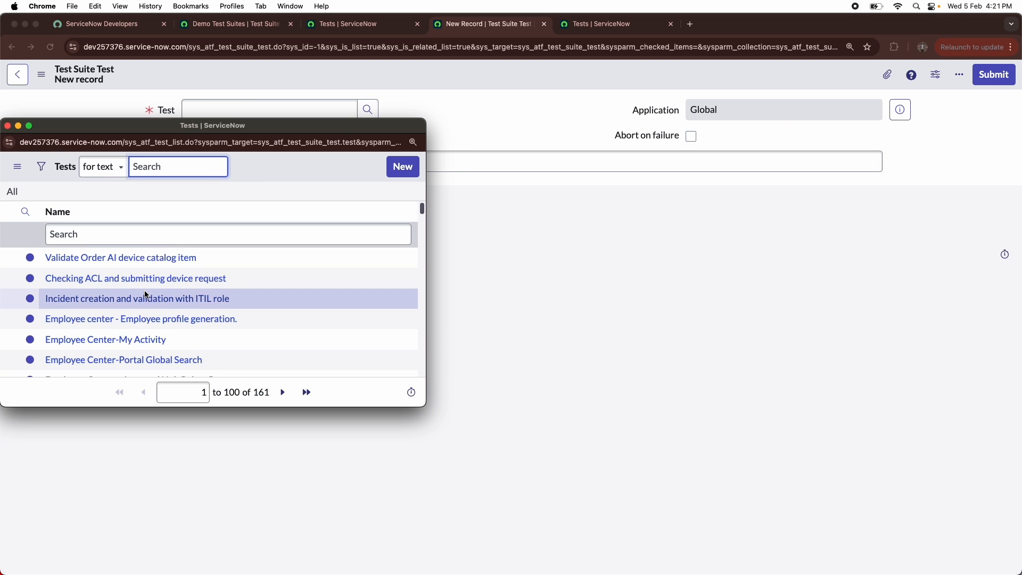
scroll(147, 291, "down", 5)
scroll(137, 298, "down", 10)
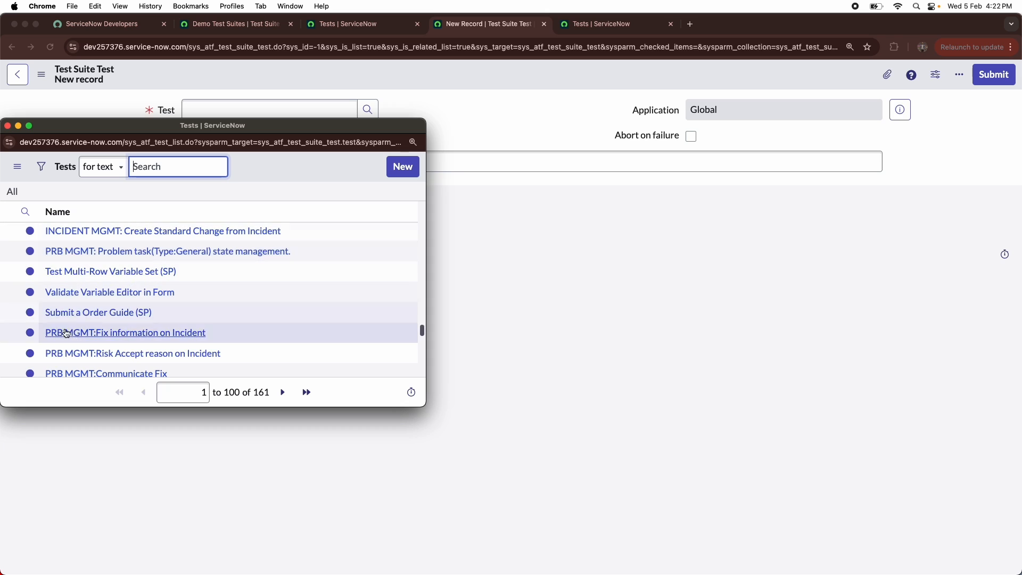
left_click(77, 313)
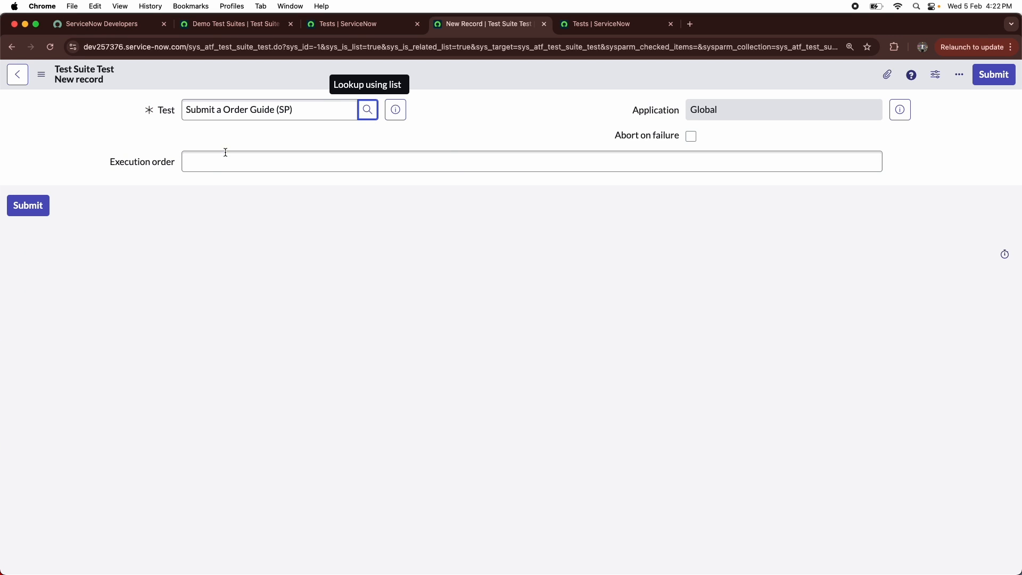
left_click(263, 168)
type("1")
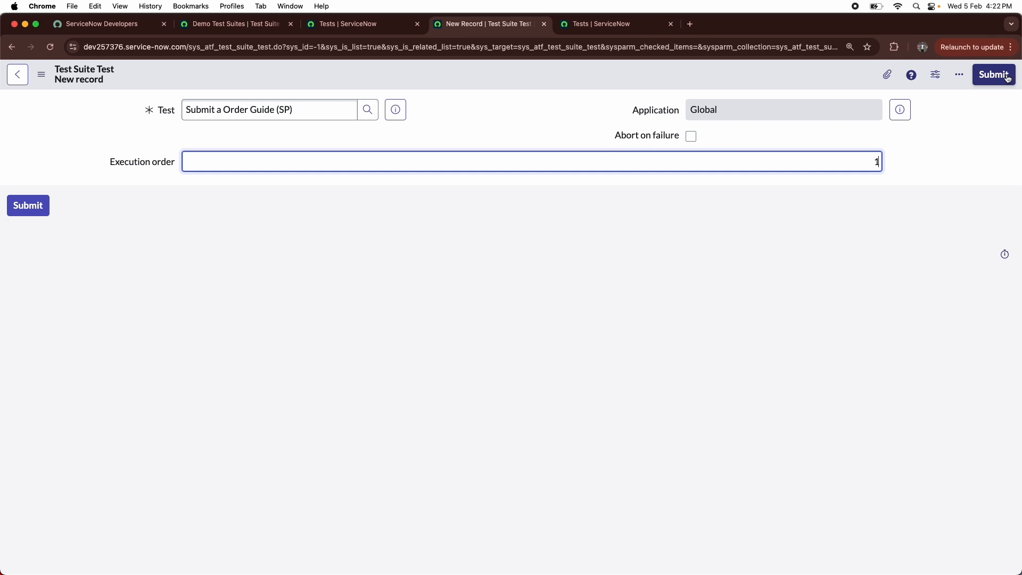
right_click(797, 75)
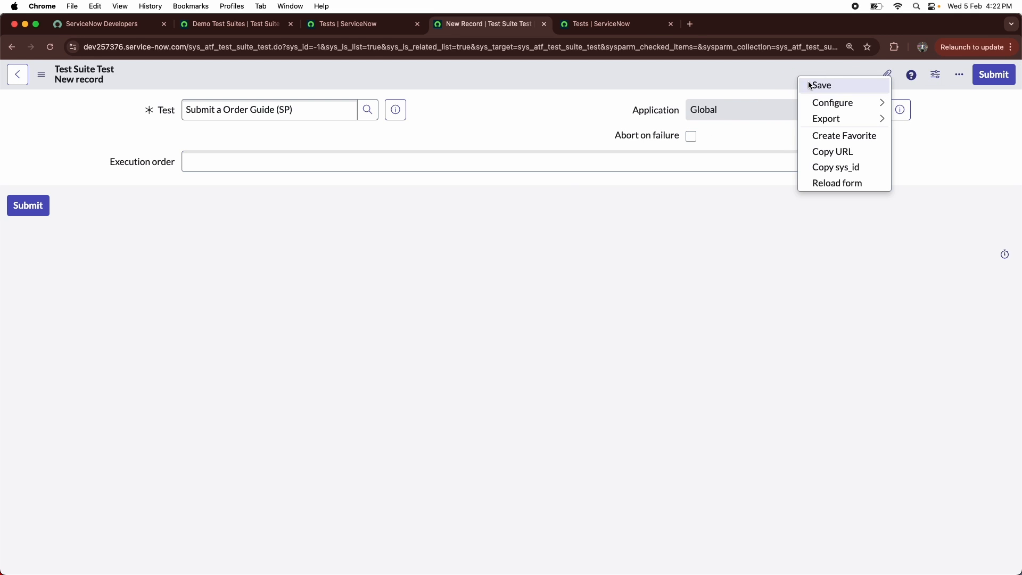
left_click(804, 84)
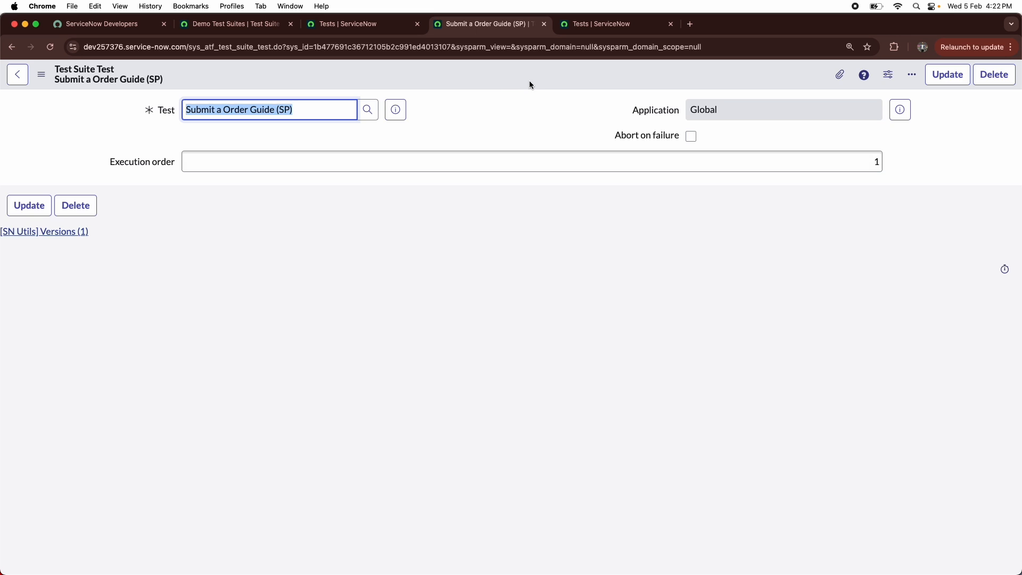
- Update the Submit a Order Guide (SP) suite test record and compare the test lists of Demo Test Suites and Demo Child
left_click(948, 81)
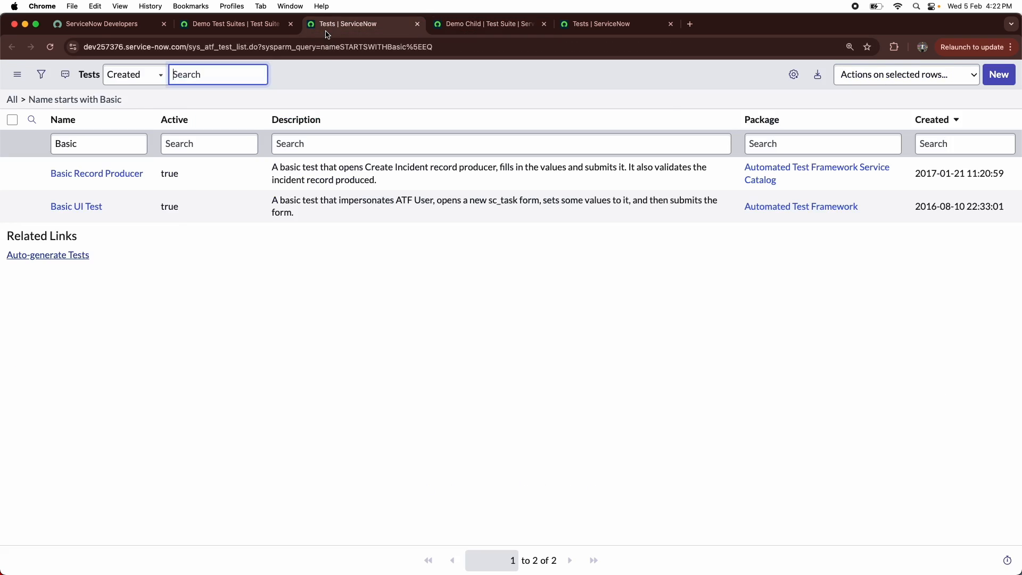
left_click(262, 28)
left_click_drag(262, 28, 389, 26)
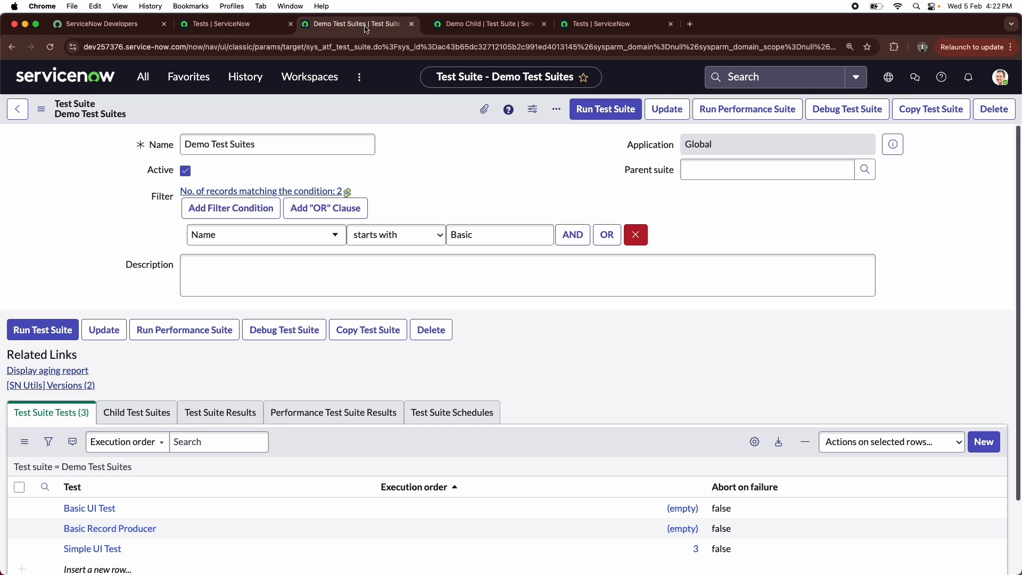
scroll(120, 468, "down", 2)
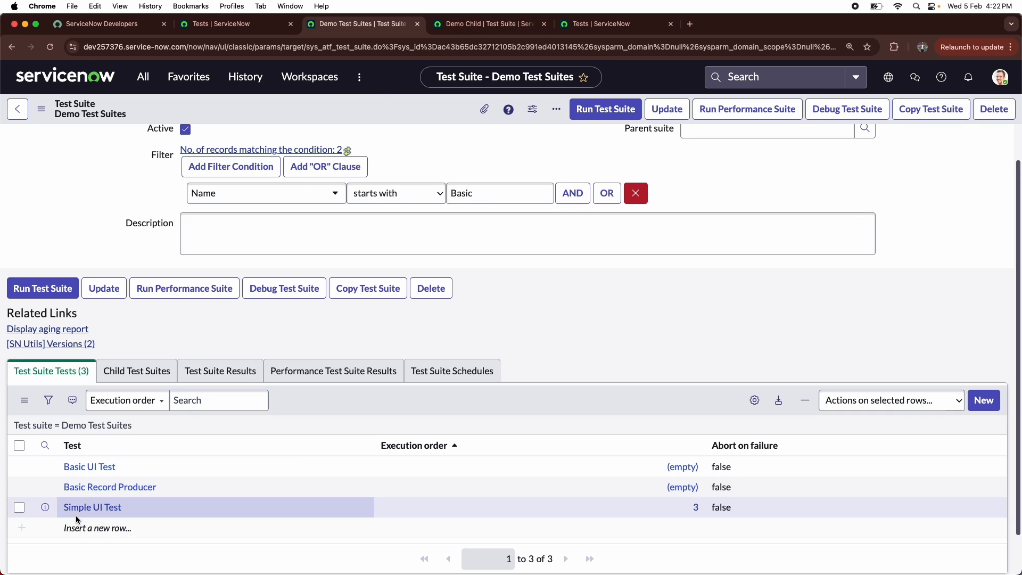
left_click(473, 24)
scroll(128, 266, "down", 1)
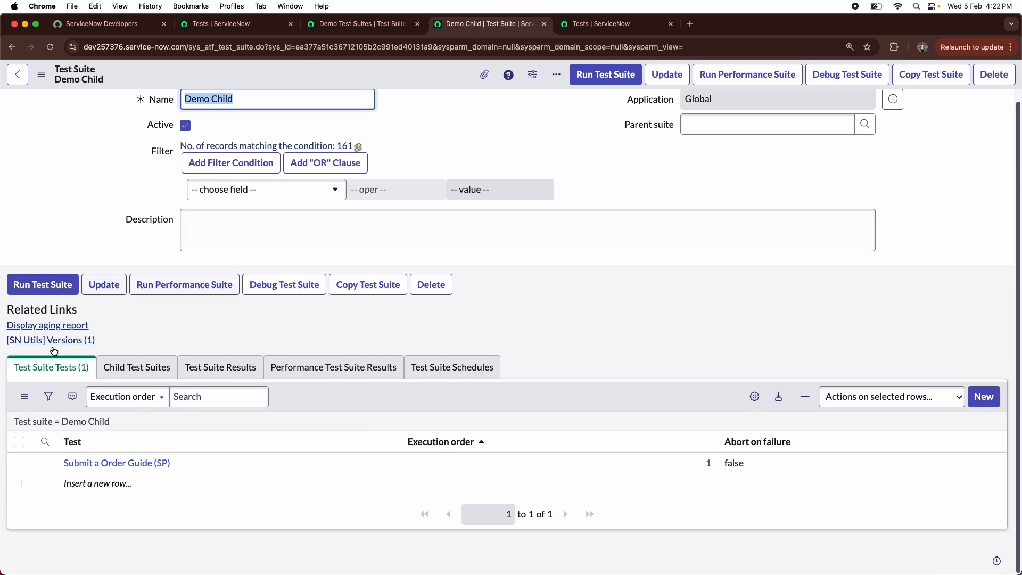
scroll(160, 171, "up", 1)
scroll(132, 212, "down", 1)
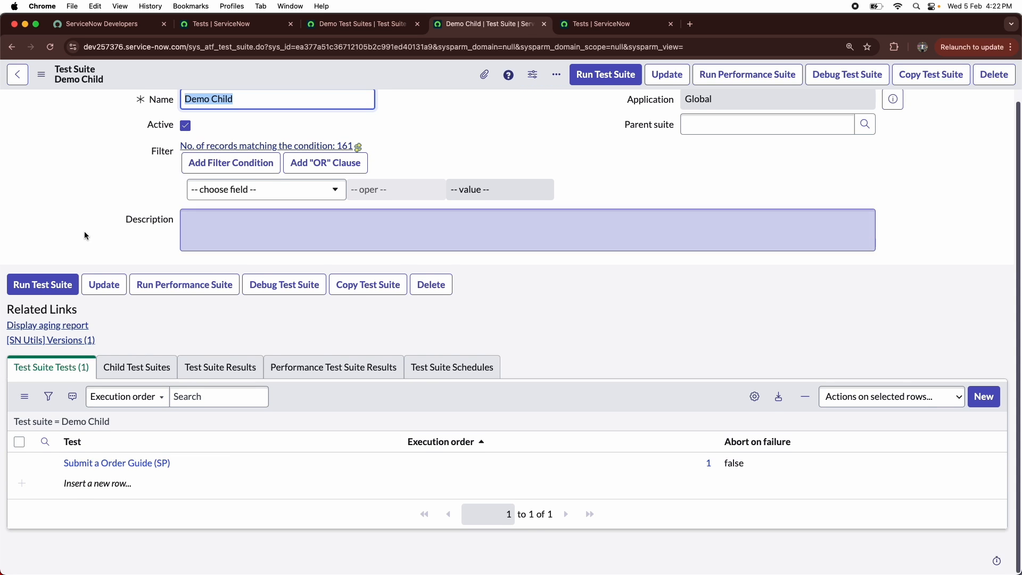
- Add the test Simple UI Test to the Demo Child suite with execution order 2 and submit the record
left_click(128, 483)
left_click(980, 396)
type("simple")
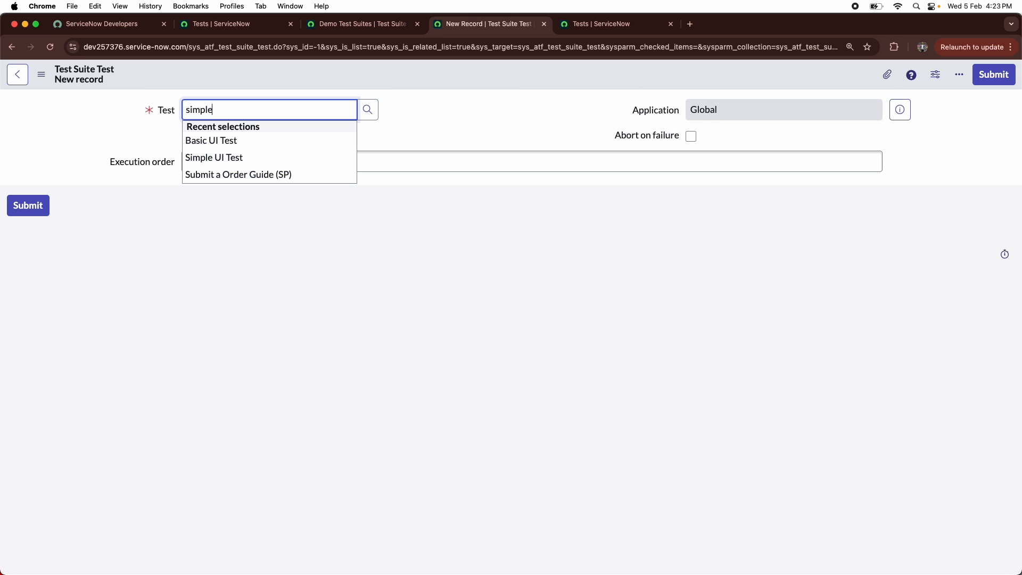
left_click(283, 139)
left_click(347, 170)
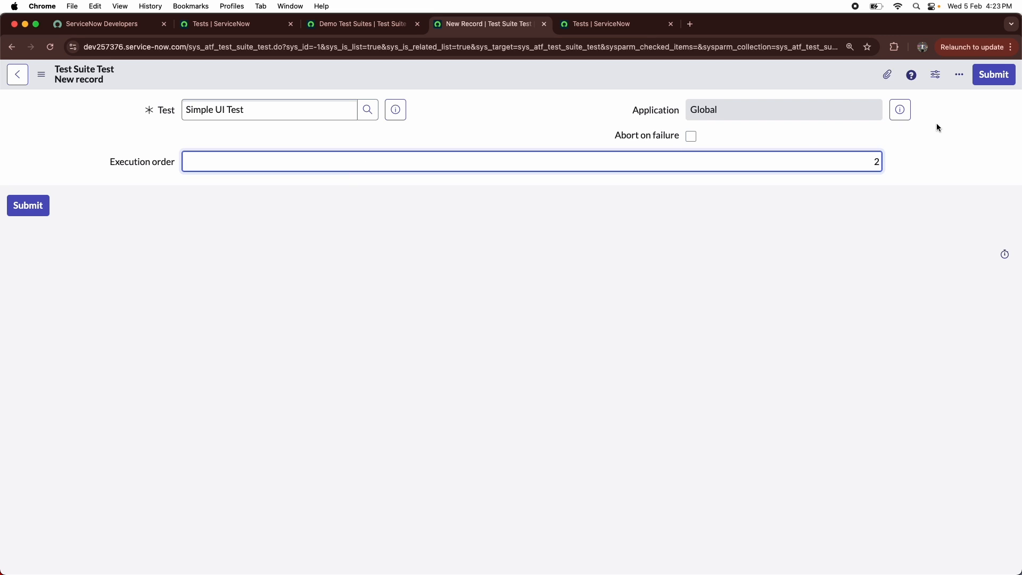
type("2")
left_click(991, 76)
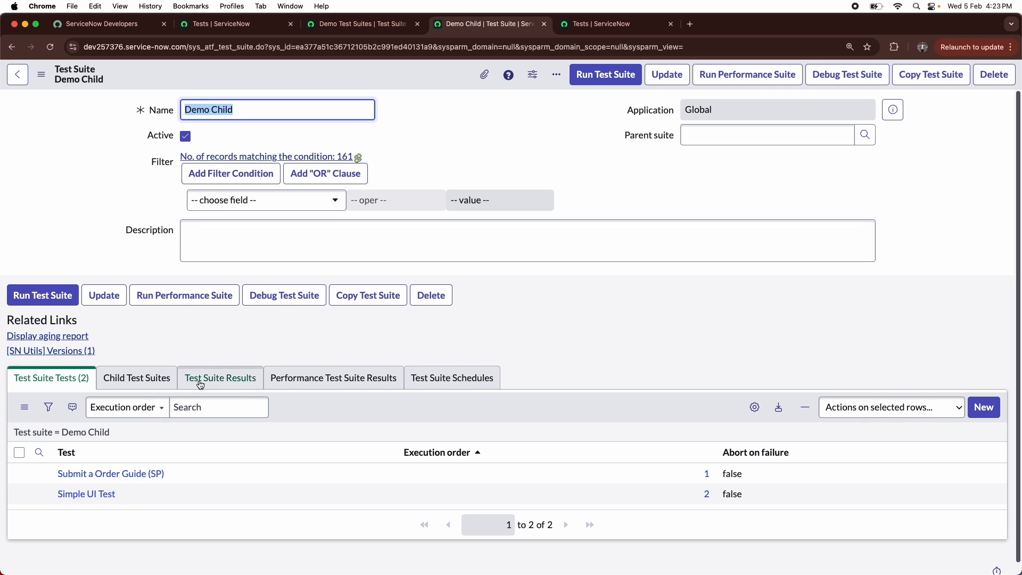
- Delete the Submit a Order Guide (SP) entry from the Demo Child suite's tests
scroll(102, 450, "down", 2)
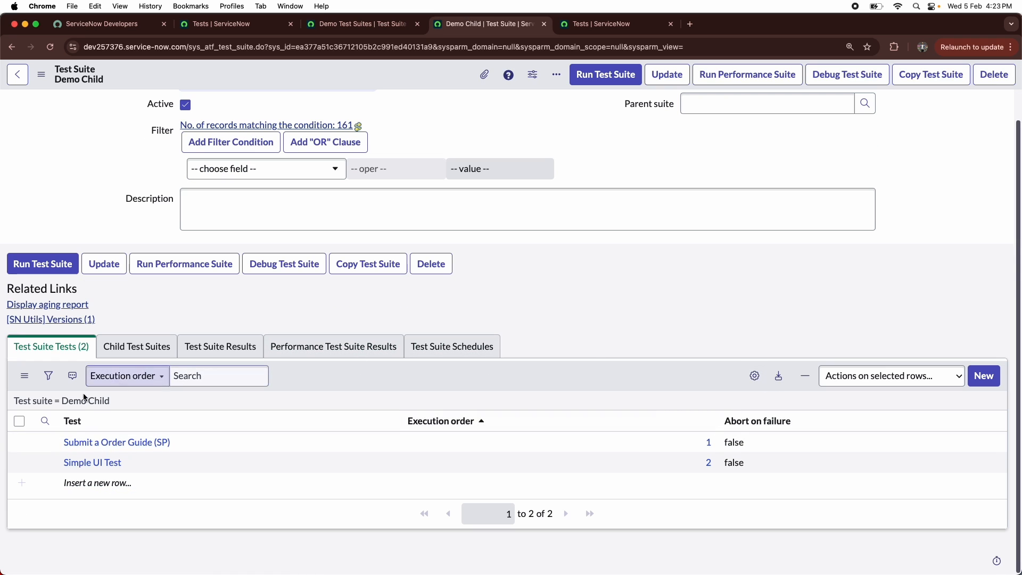
left_click(19, 441)
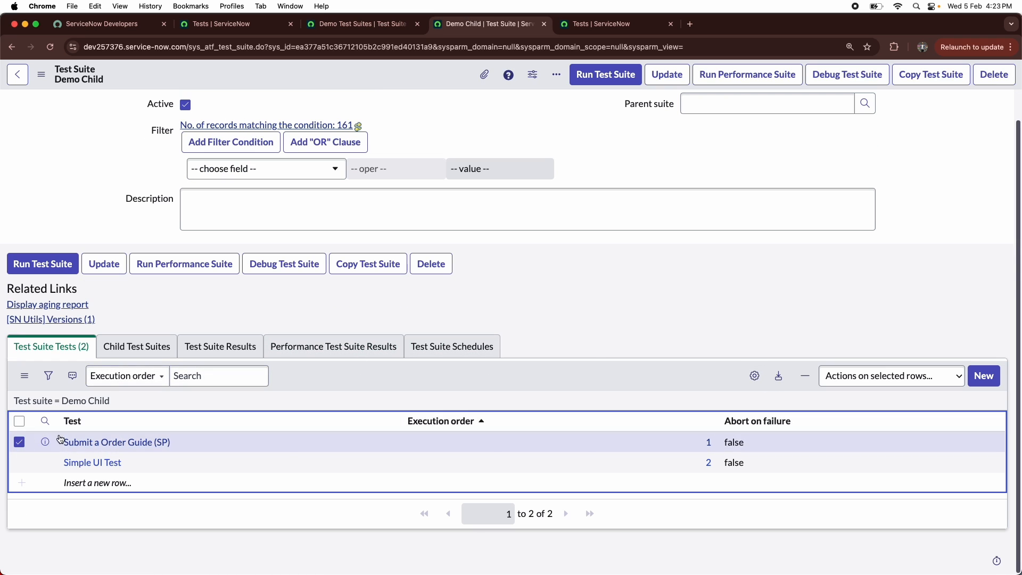
left_click(886, 379)
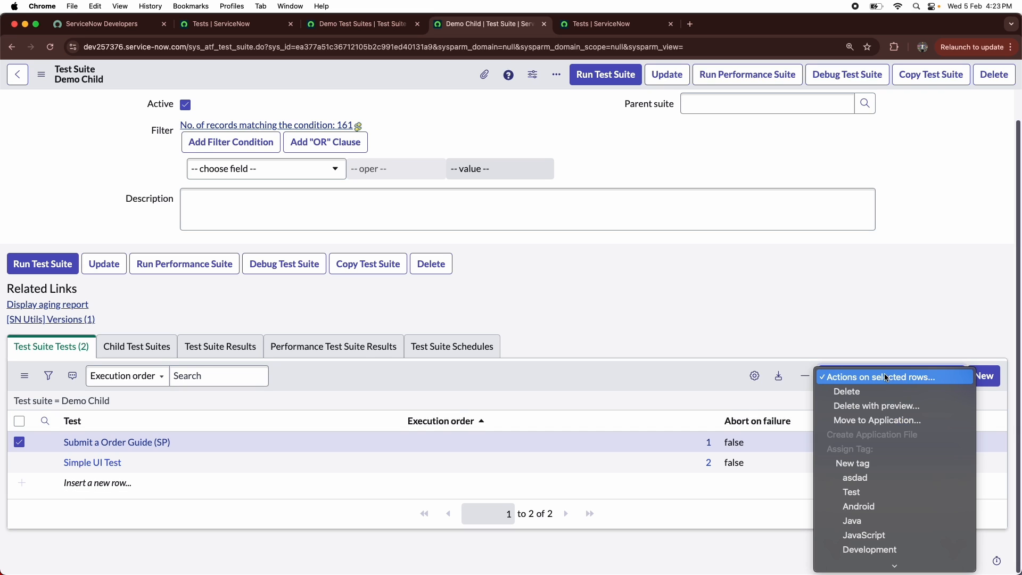
left_click(848, 394)
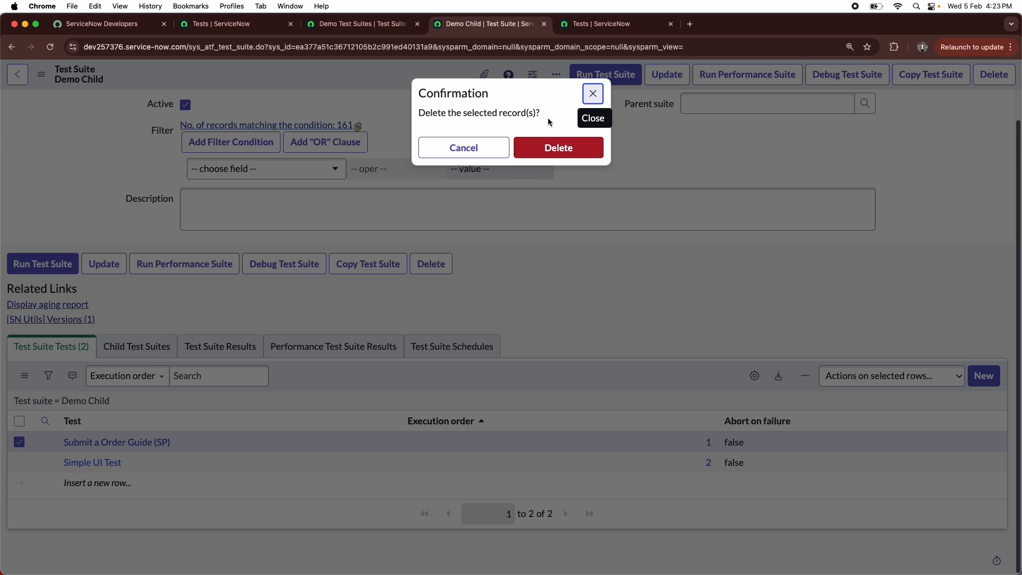
left_click(551, 146)
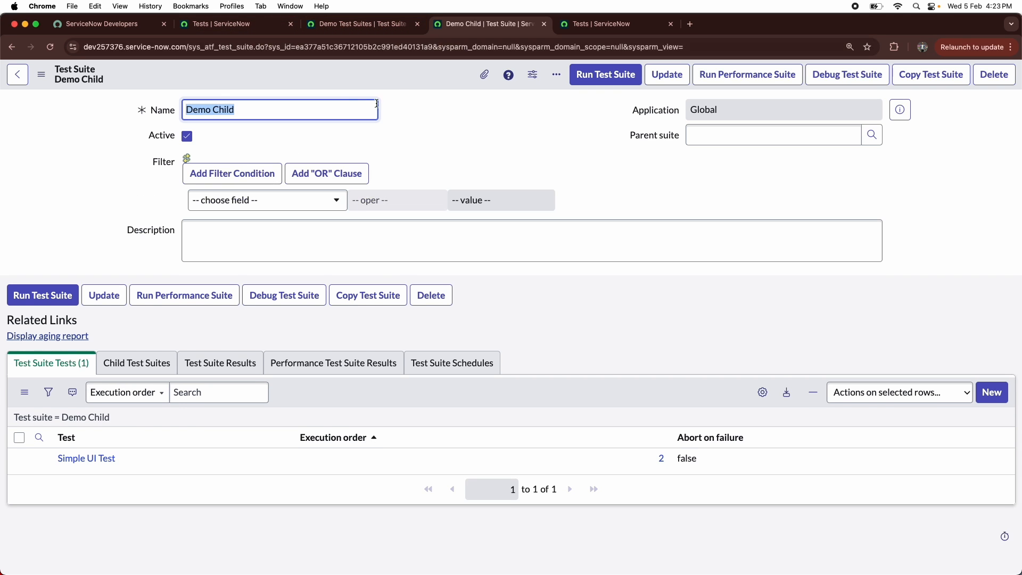
- Check the Demo Test Suites record, and start a new suite test in Demo Child with Failing Jasmine Test as its test
left_click(396, 25)
scroll(240, 155, "up", 1)
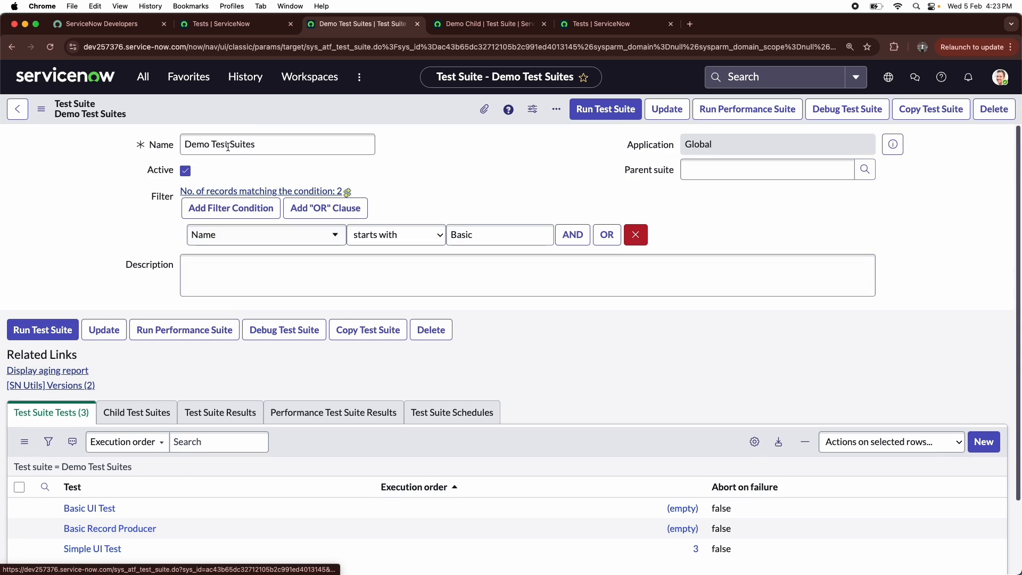
scroll(158, 177, "down", 2)
left_click(467, 29)
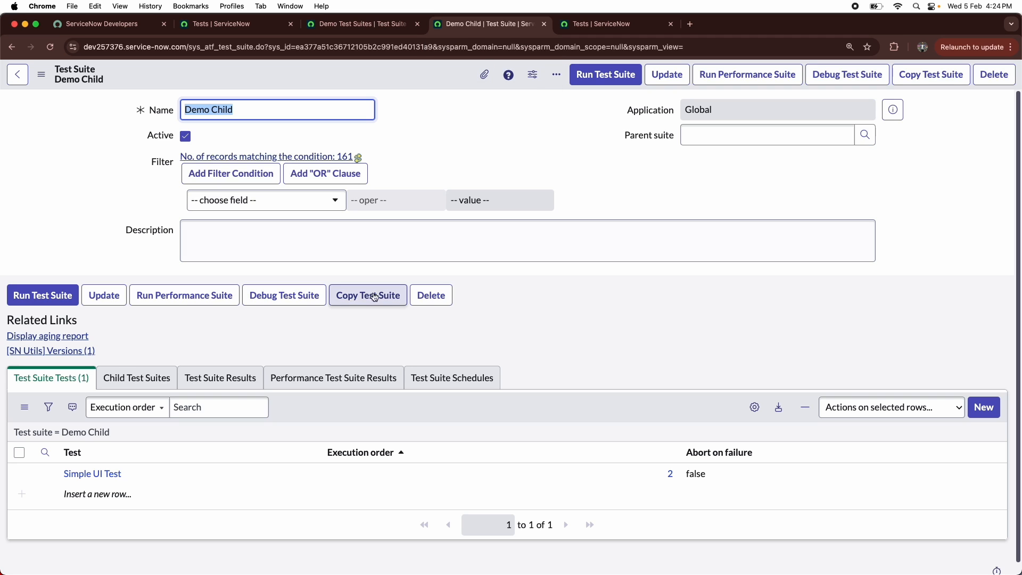
left_click(987, 414)
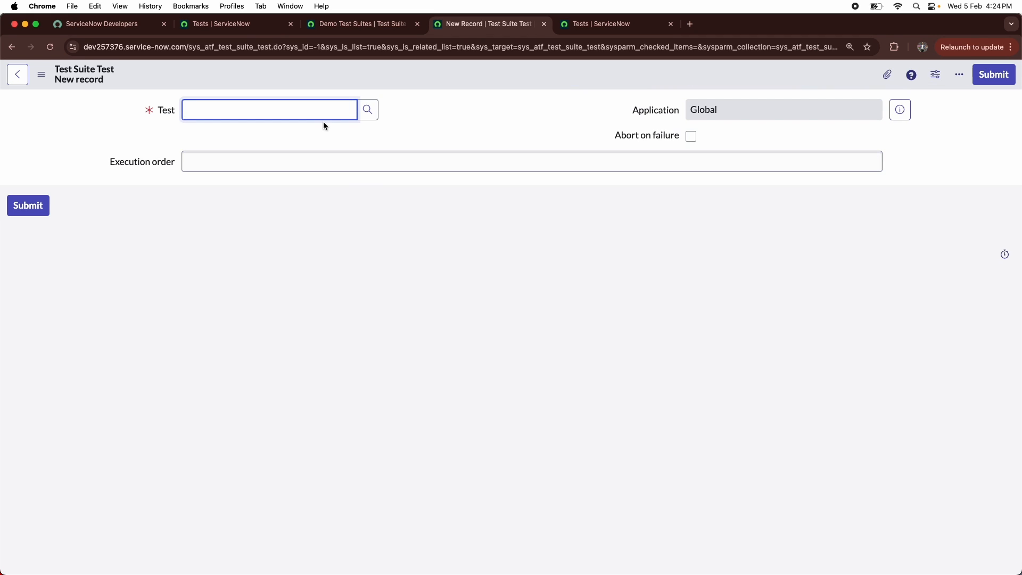
type("*ja")
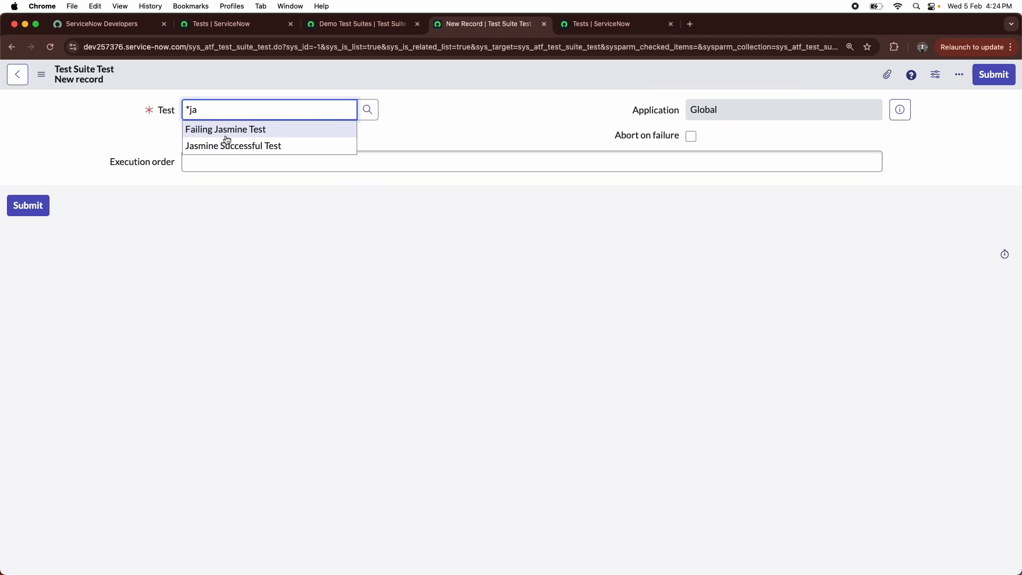
left_click(249, 131)
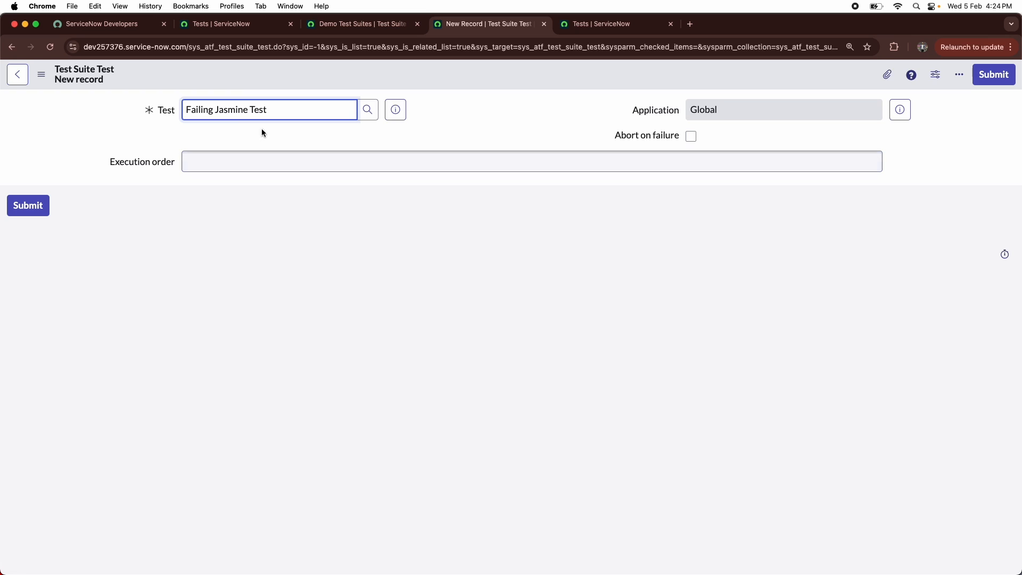
- Open the Failing Jasmine Test record in full to review its description and test steps, and close it
left_click(405, 110)
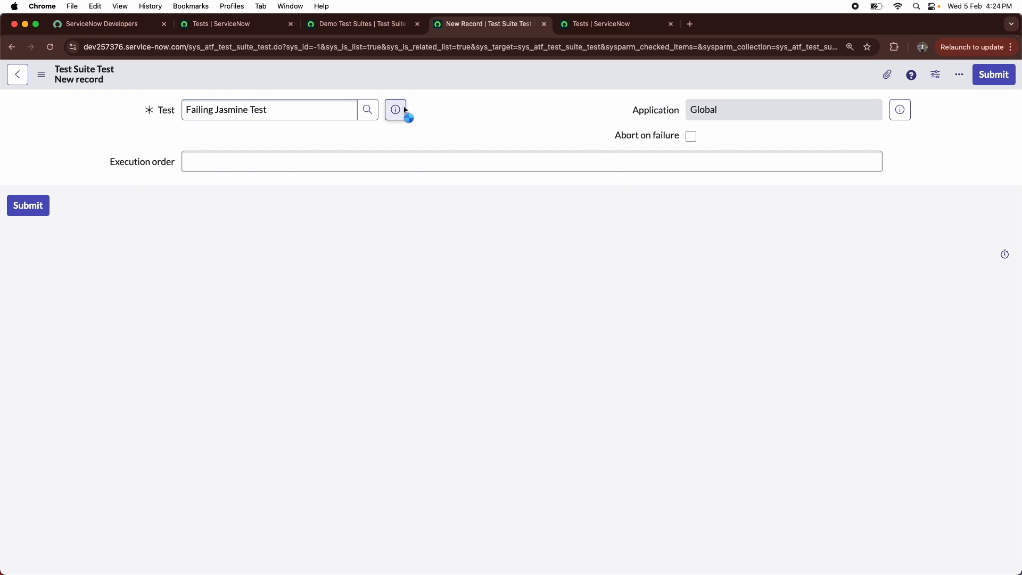
left_click(569, 148)
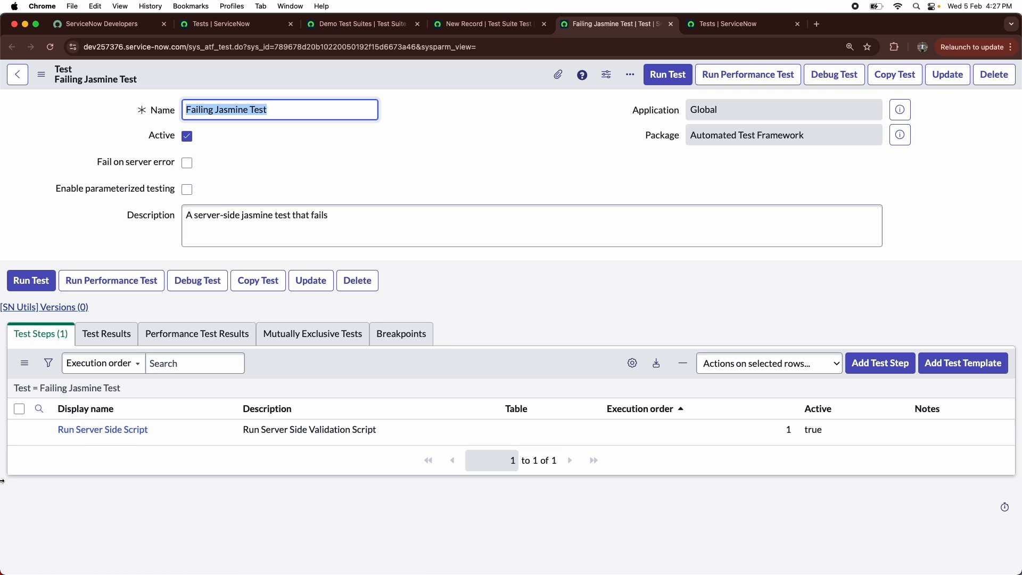
left_click(671, 30)
- Set the new suite test's execution order to 1 and submit the record
left_click(324, 101)
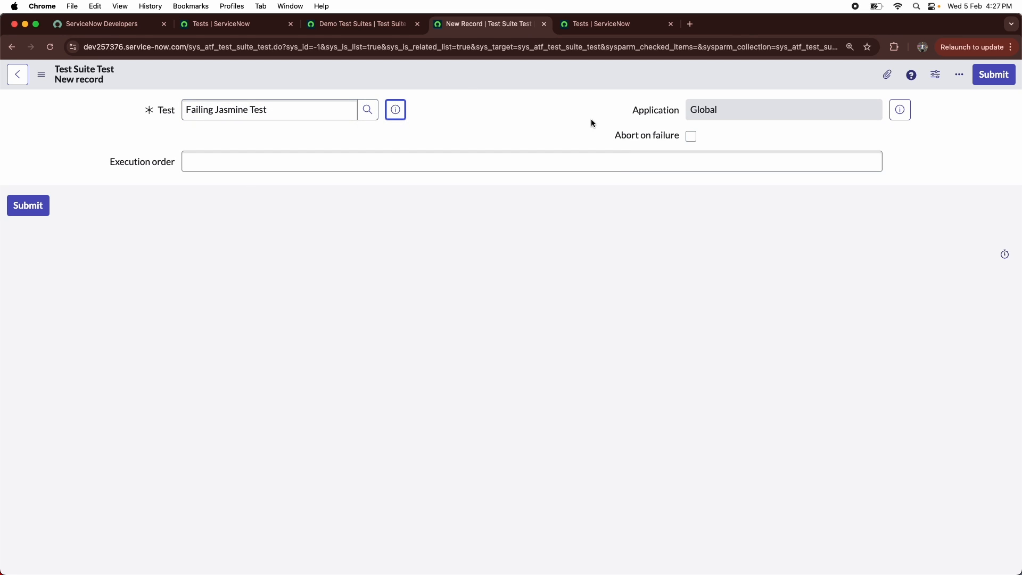
left_click(626, 158)
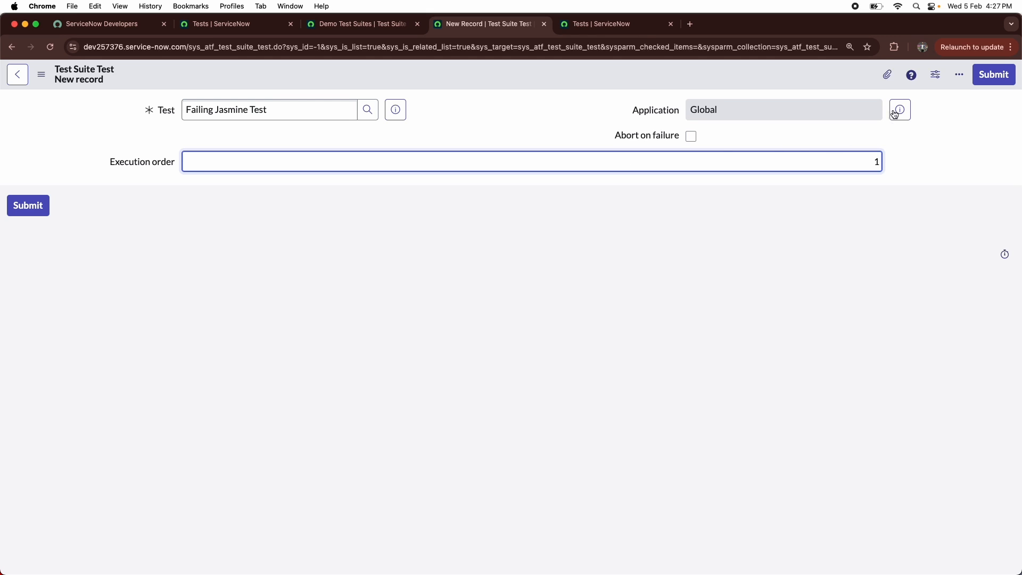
left_click(993, 75)
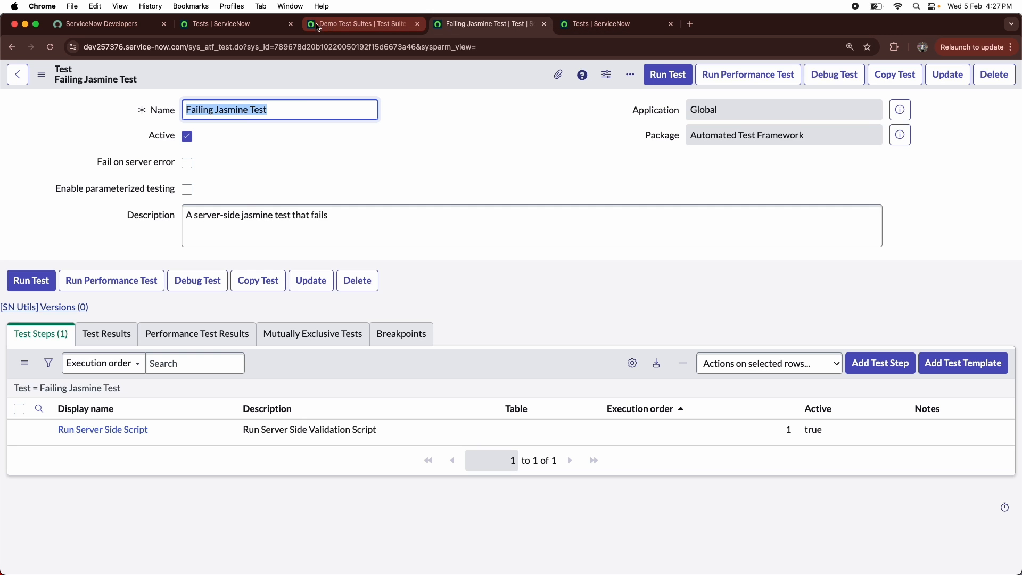
- In the Demo Child suite, set Abort on failure to true for Failing Jasmine Test and save the suite
left_click(216, 25)
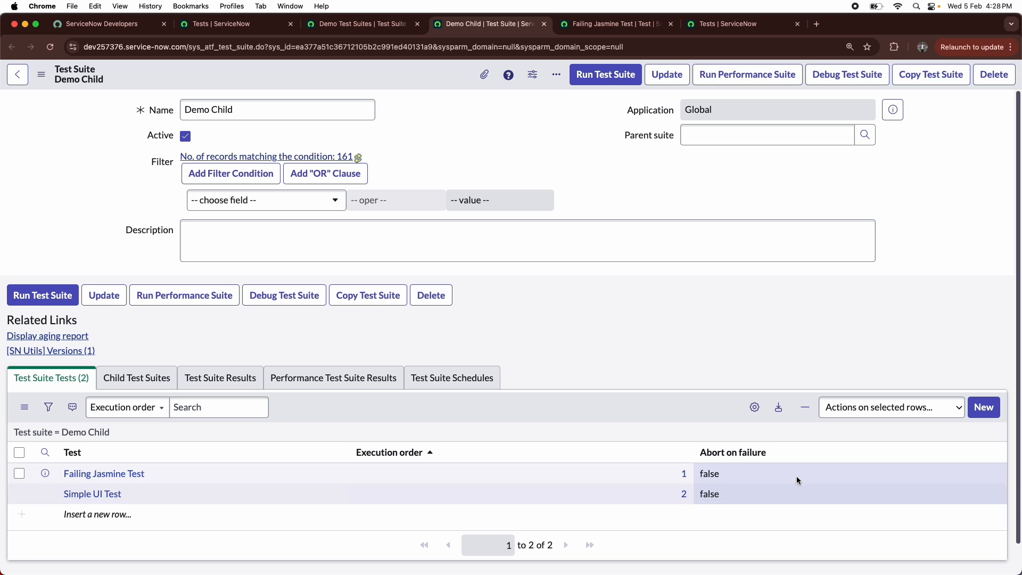
left_click(761, 477)
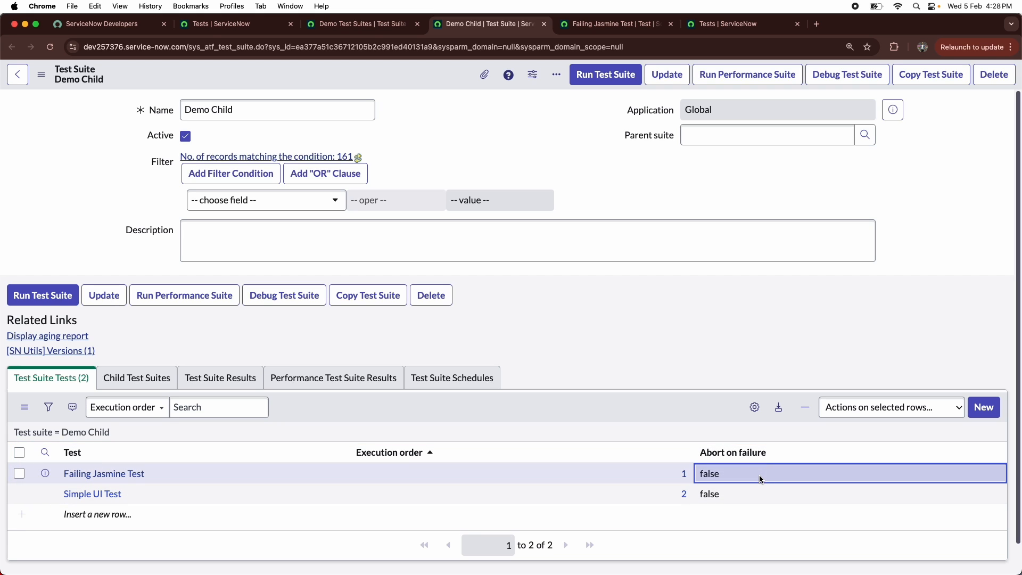
left_click(762, 478)
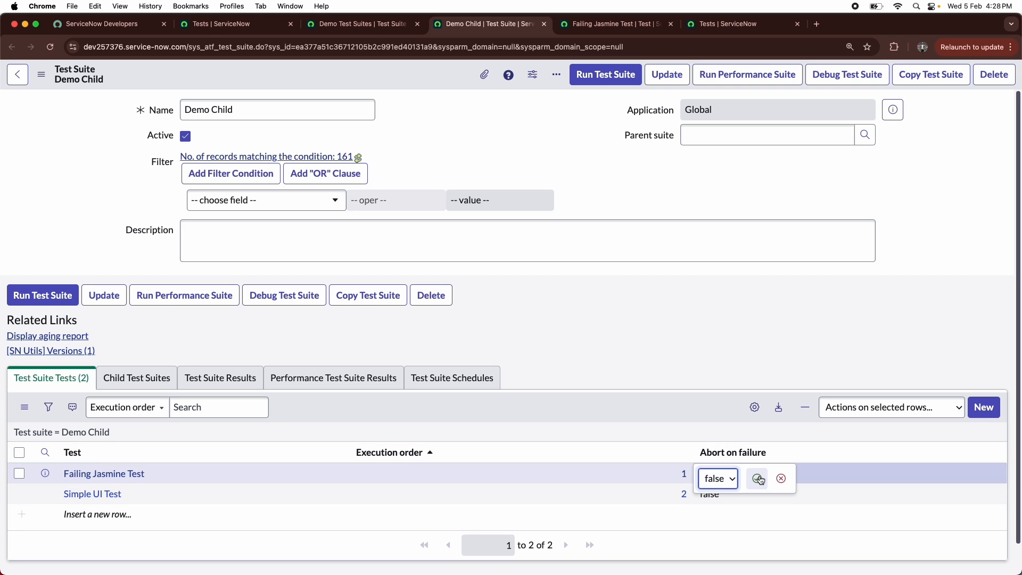
left_click(732, 480)
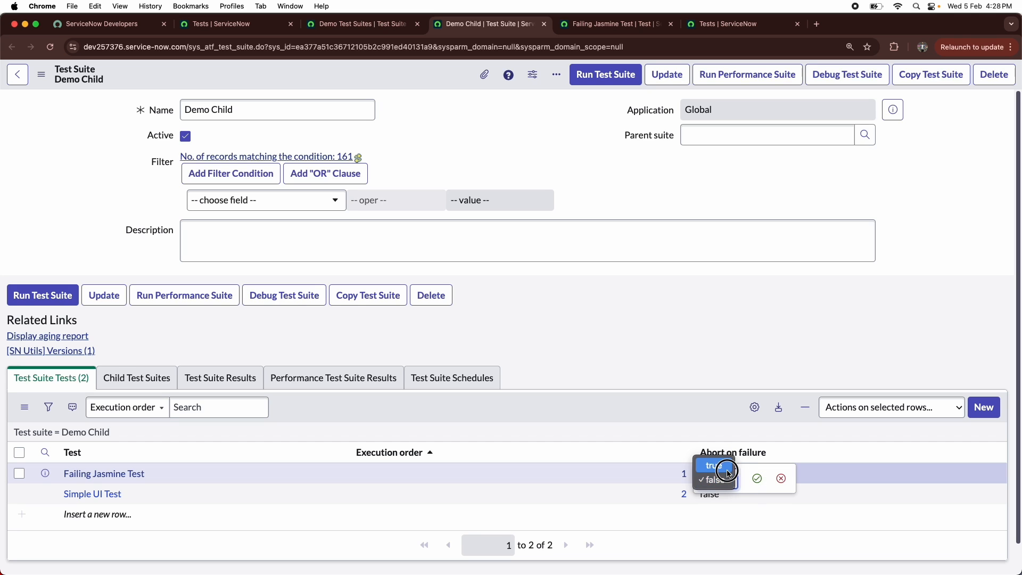
left_click(714, 466)
left_click(757, 479)
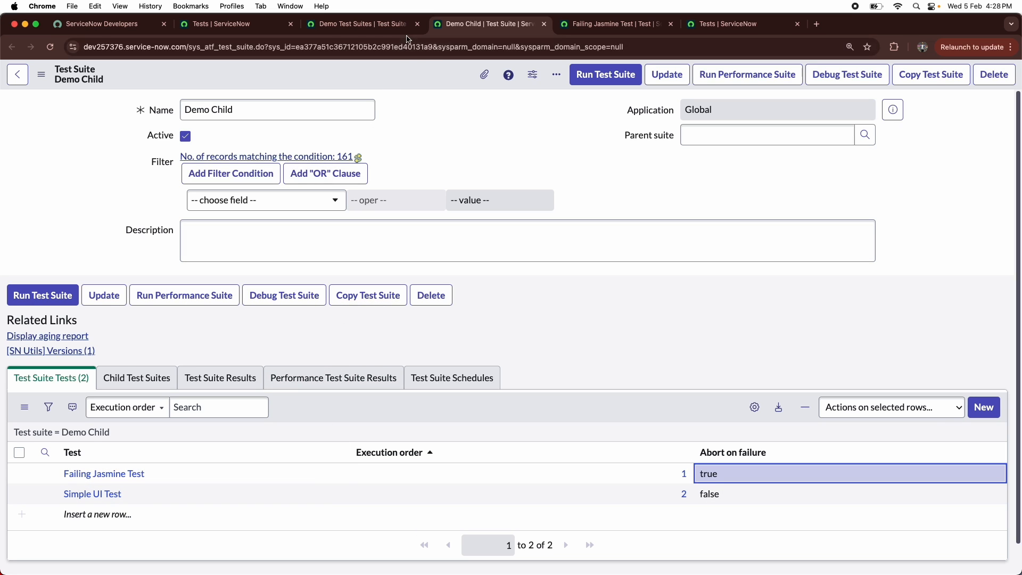
right_click(416, 76)
left_click(434, 85)
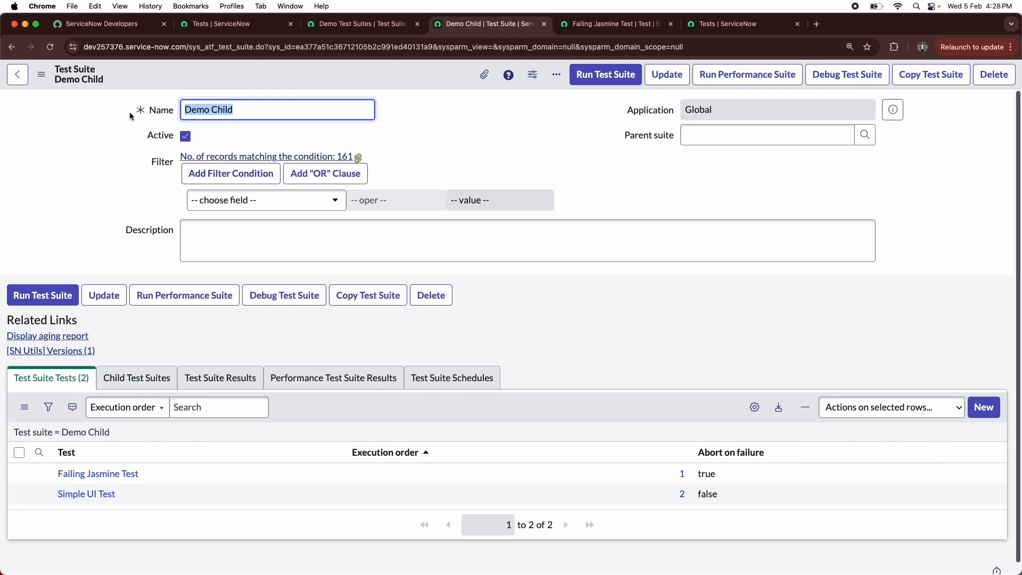
- Set Demo Child's parent suite to Demo Test Suites and save the record
left_click(332, 24)
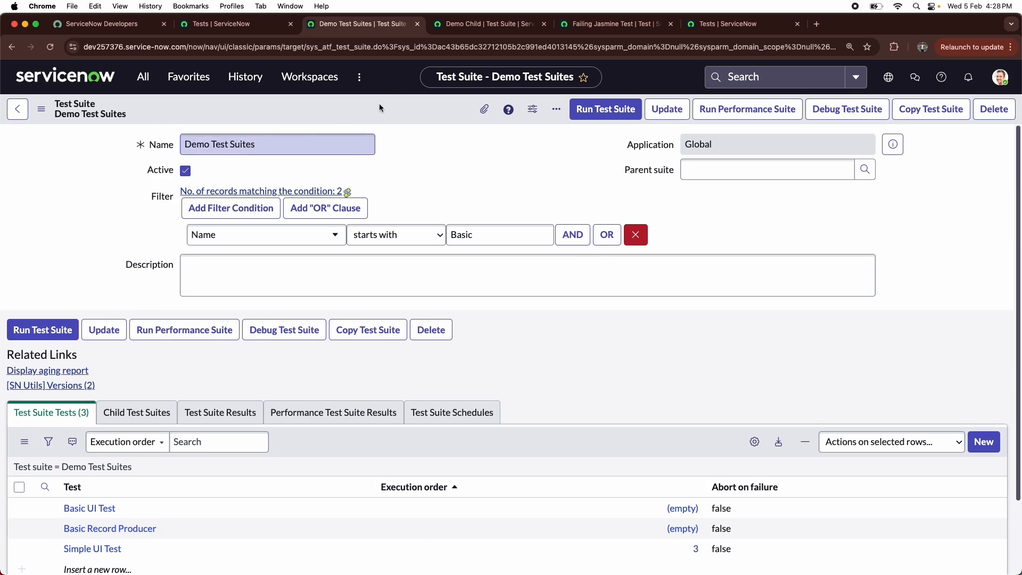
left_click(463, 31)
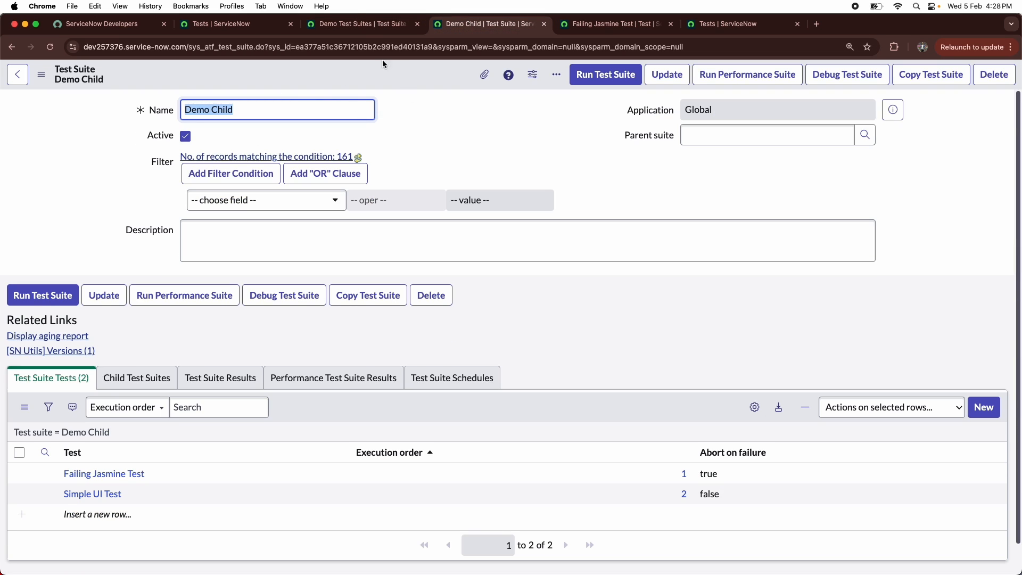
left_click(355, 20)
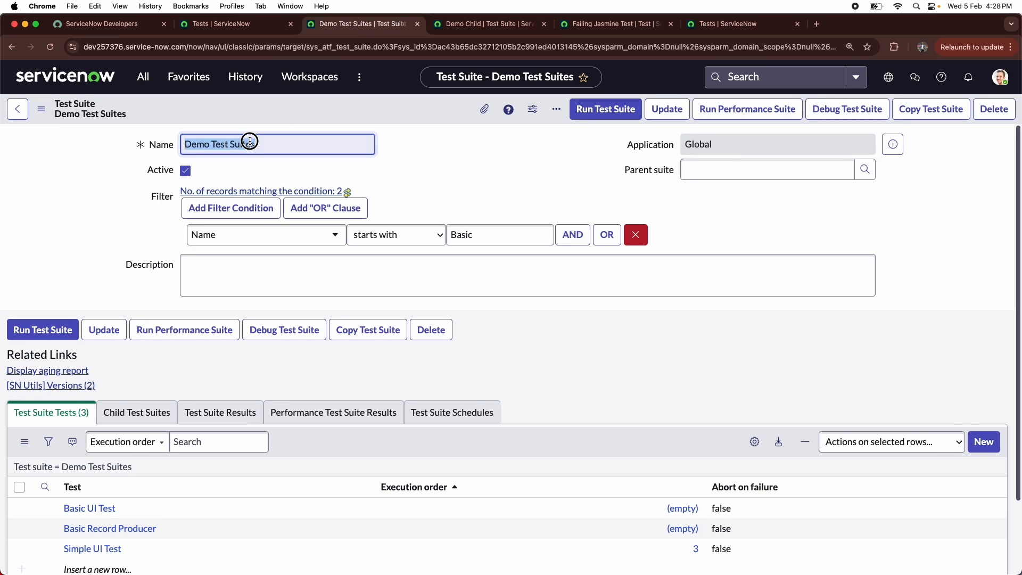
key("ctrl+Tab")
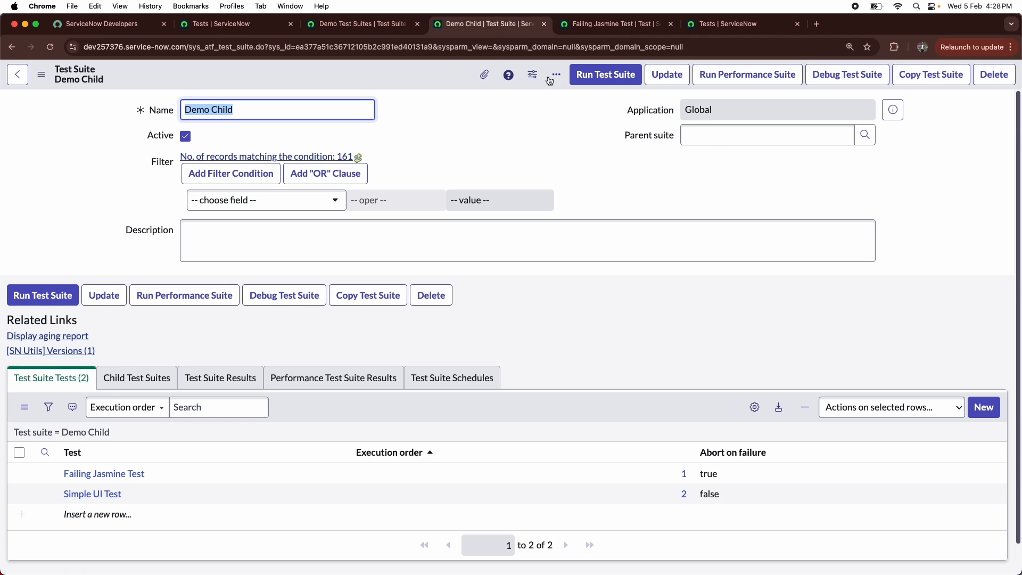
left_click(721, 128)
type("Demo Test Suites")
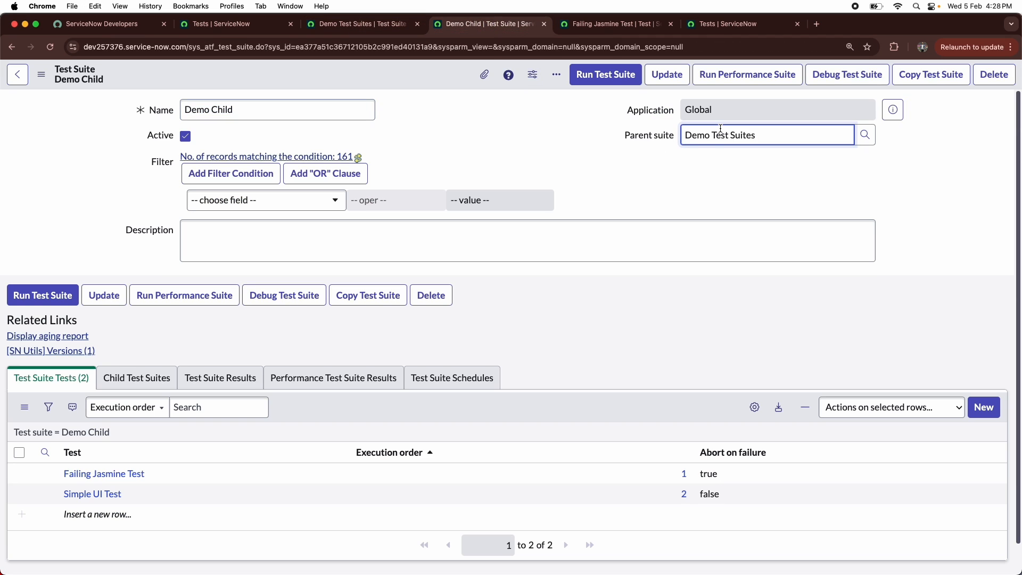
left_click(739, 159)
right_click(451, 82)
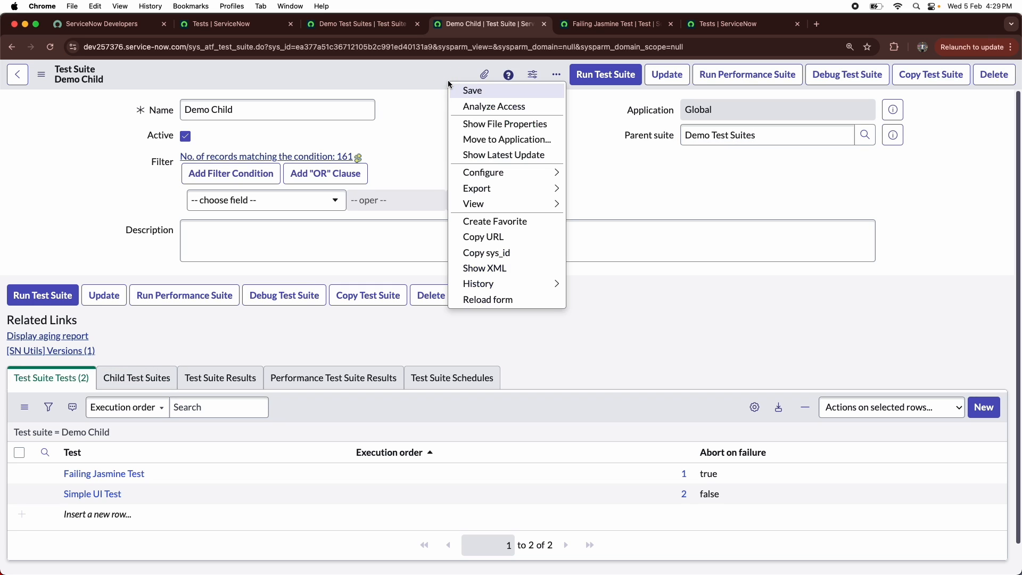
left_click(461, 91)
- Reload the Demo Test Suites record and view its list of child test suites
left_click(326, 26)
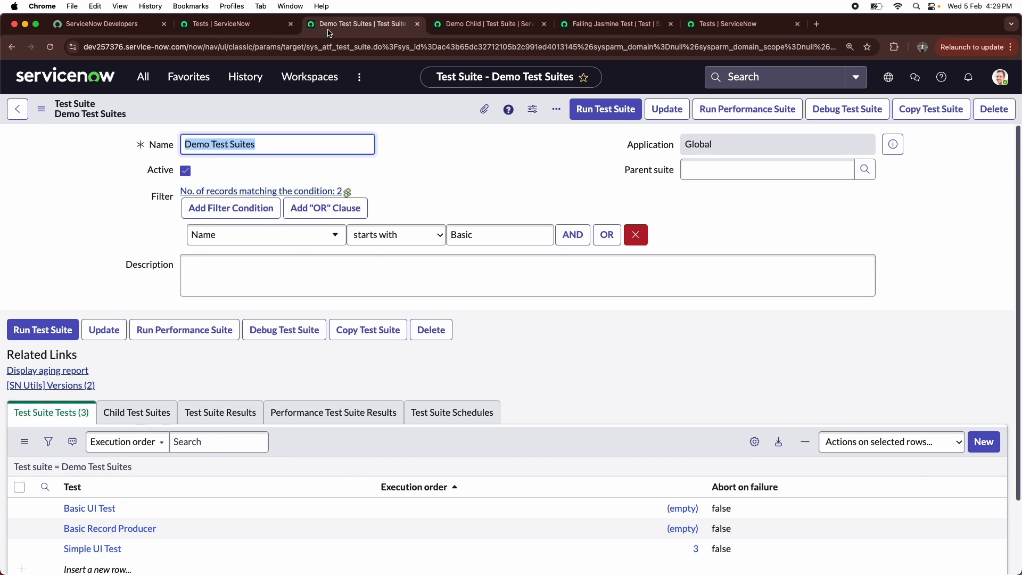
scroll(192, 155, "down", 2)
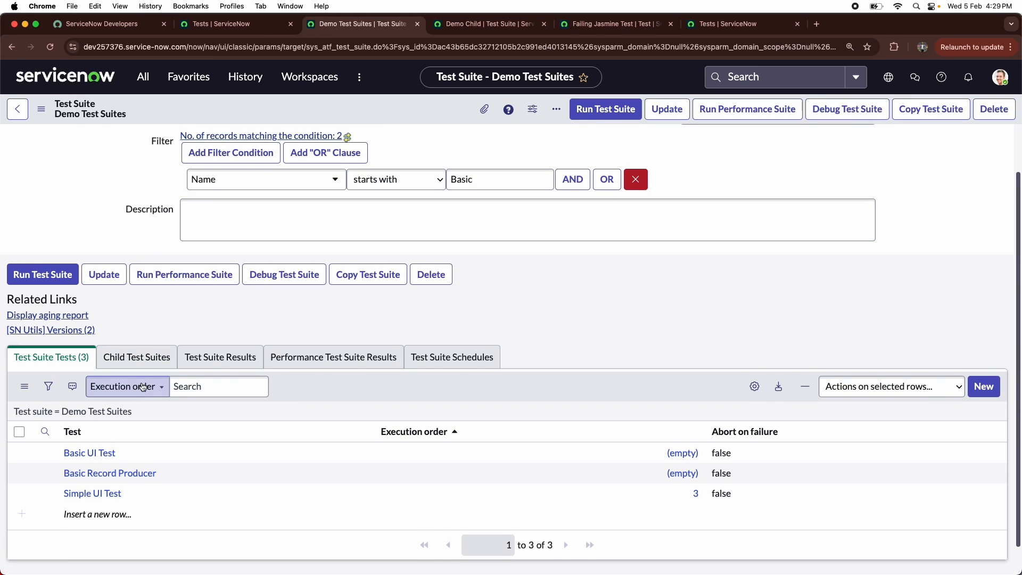
left_click(51, 48)
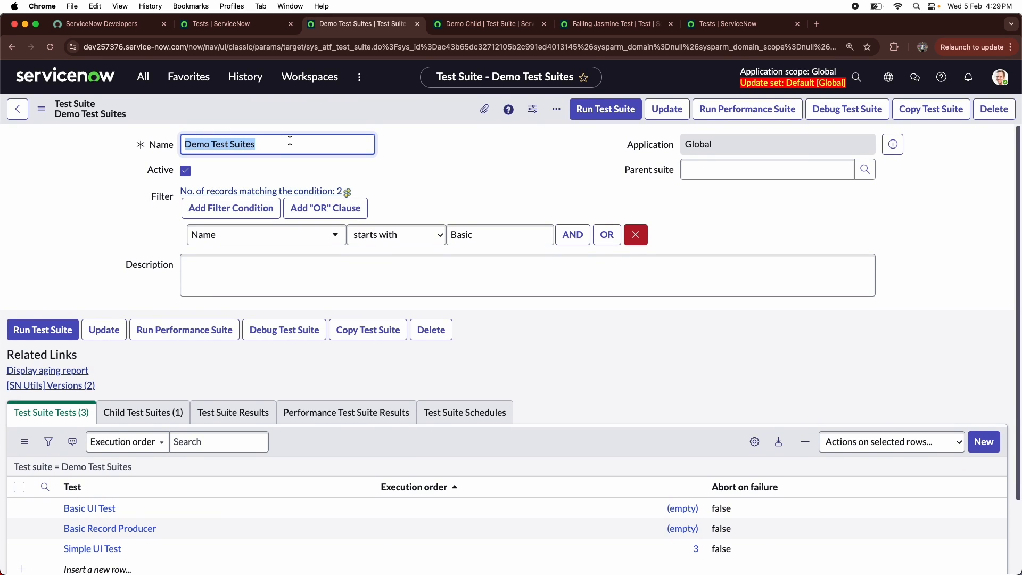
left_click(121, 417)
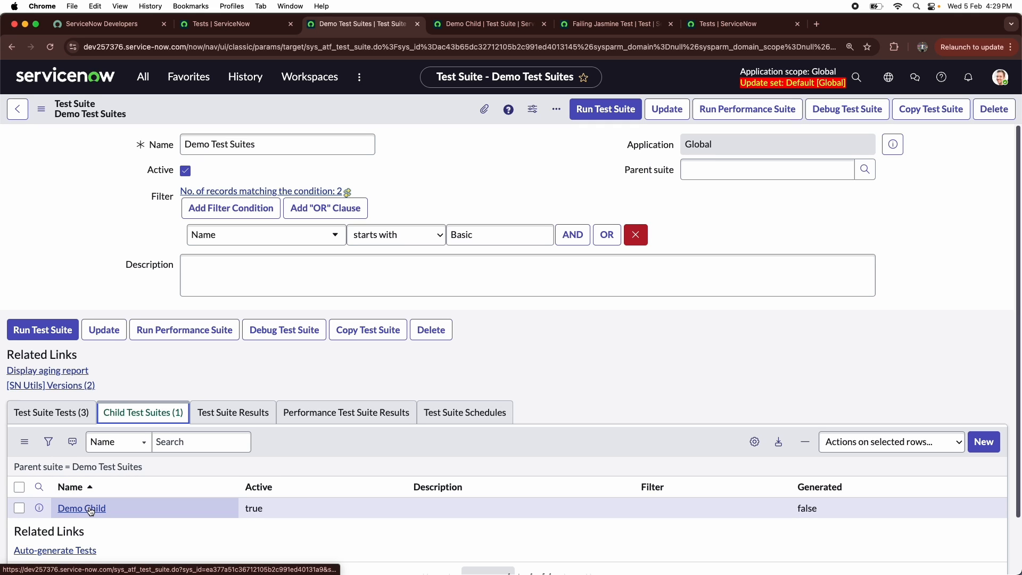
- Review the tests in Demo Child, and the tests and child suites linked to Demo Test Suites
left_click(451, 24)
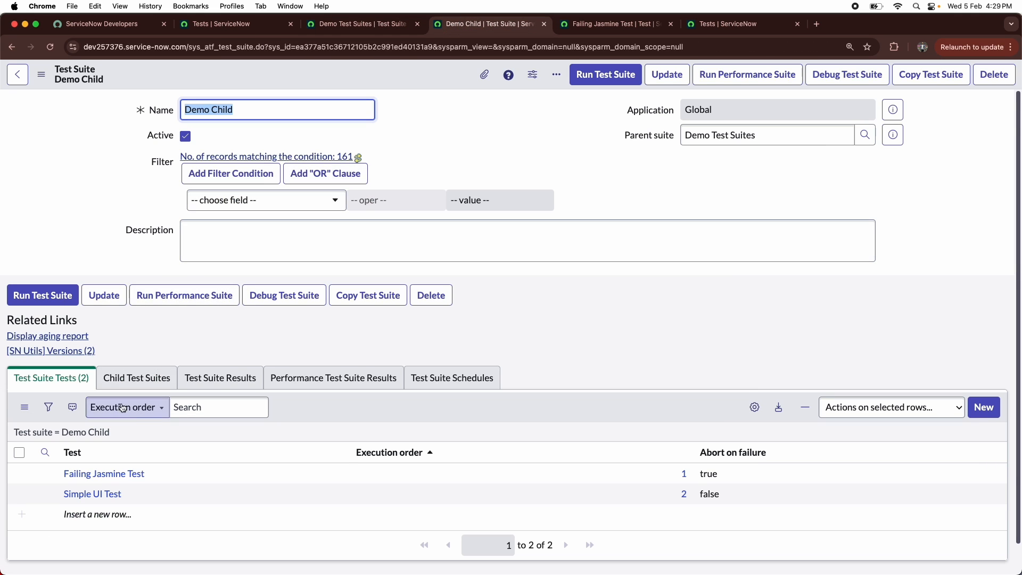
left_click(341, 25)
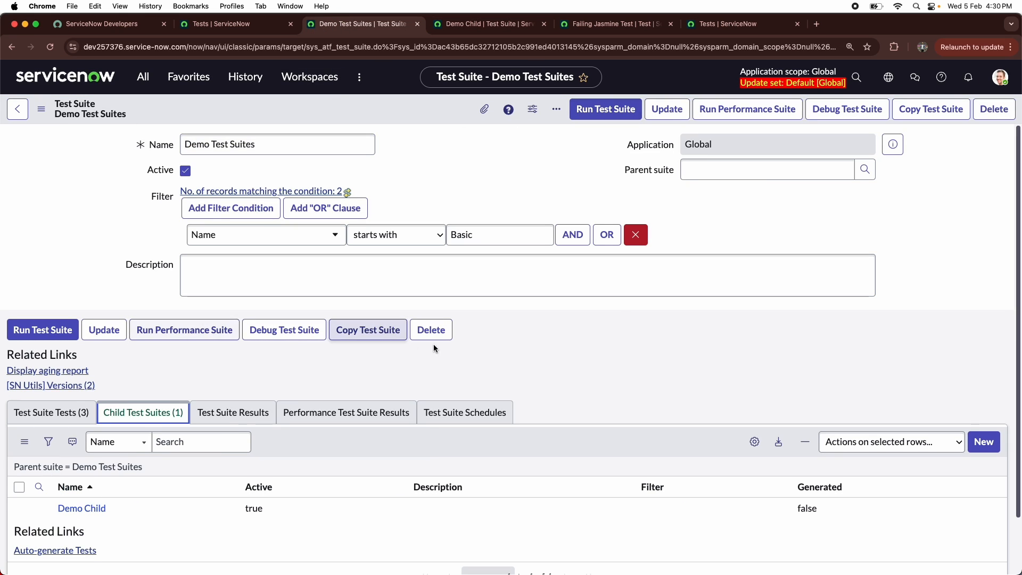
left_click(42, 416)
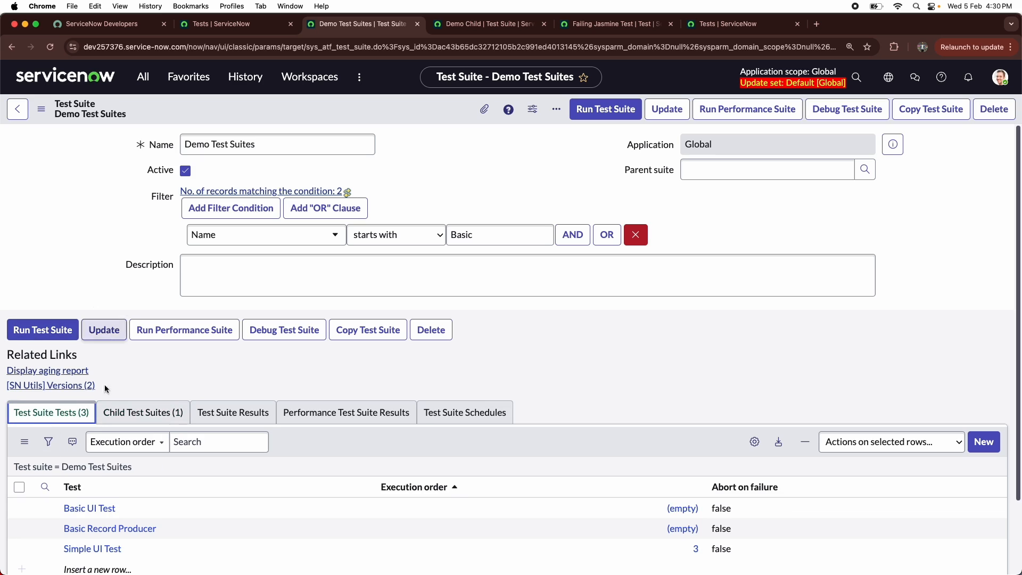
left_click(119, 414)
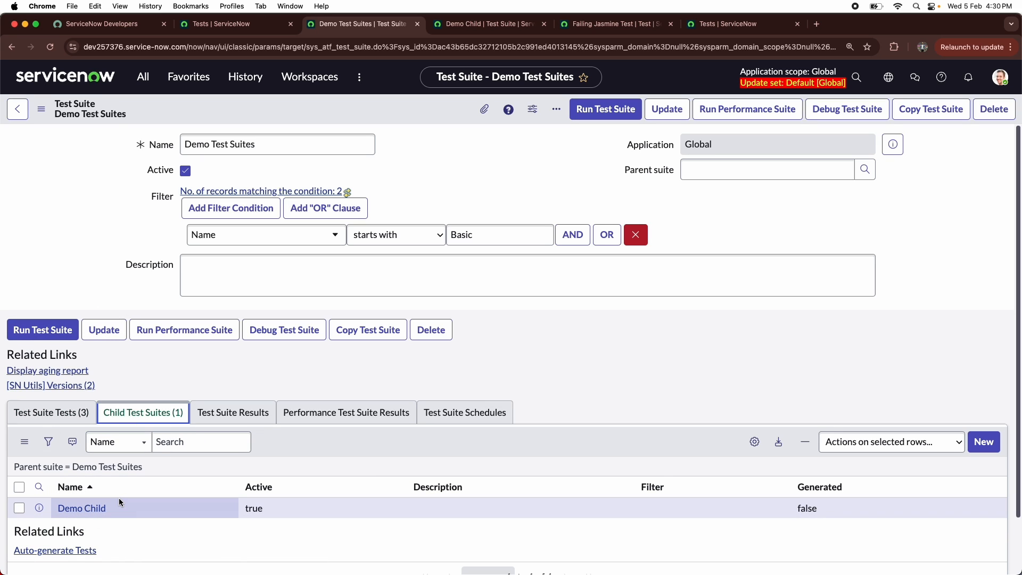
left_click(51, 413)
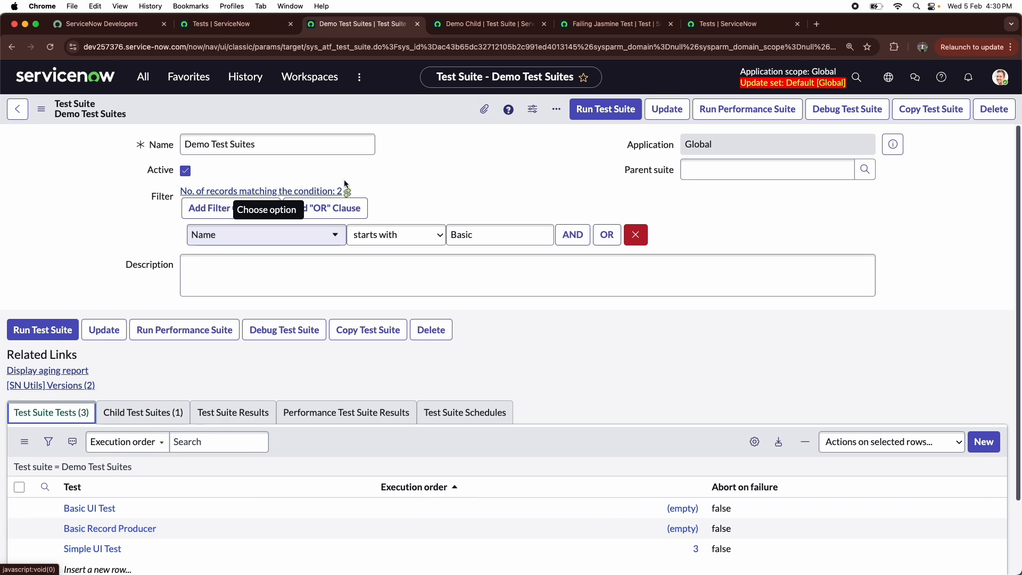
- Run the Demo Test Suites suite with a new test runner, and return to the suite's run progress
left_click(587, 115)
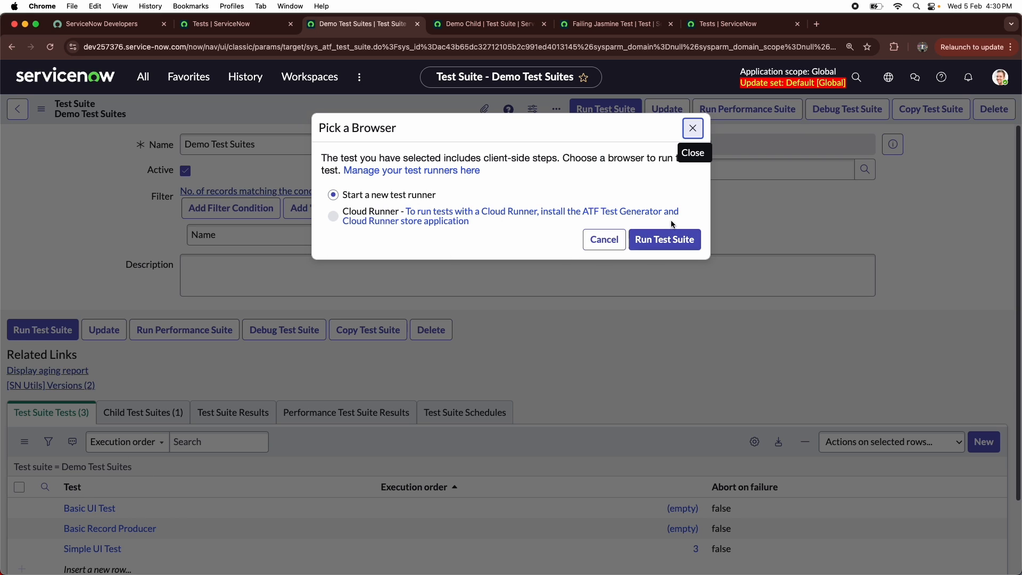
left_click(665, 239)
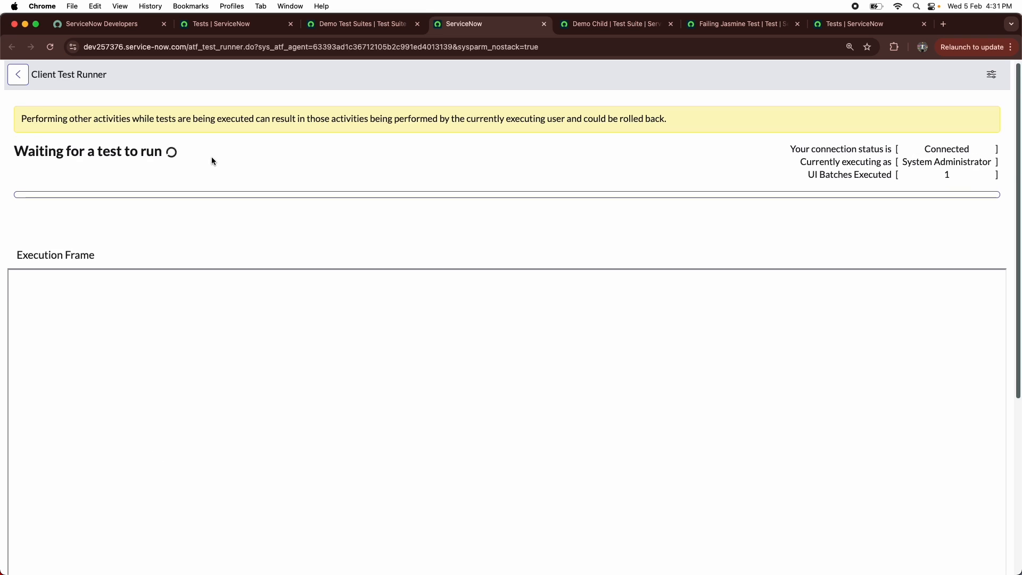
left_click(362, 24)
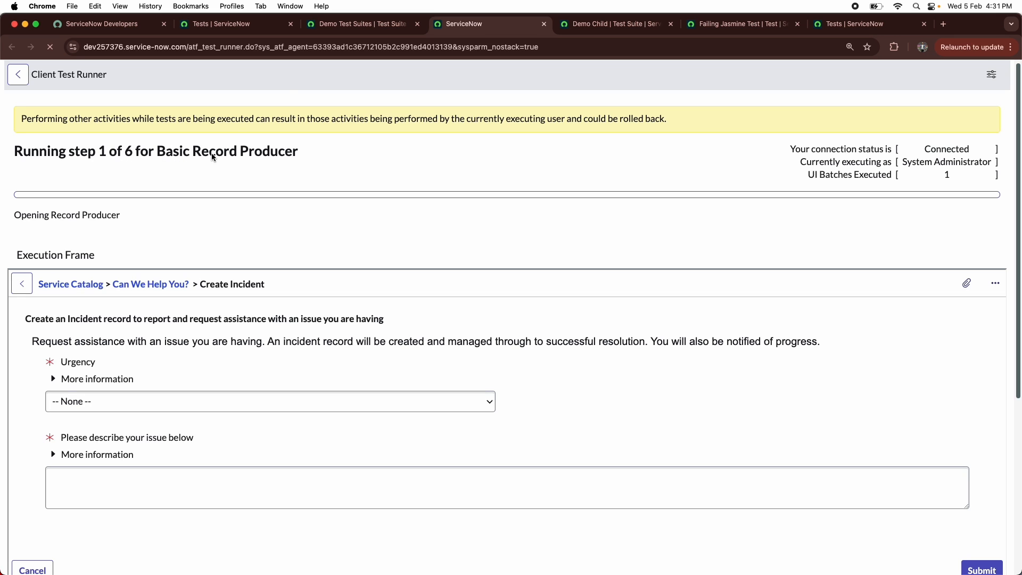
left_click(350, 25)
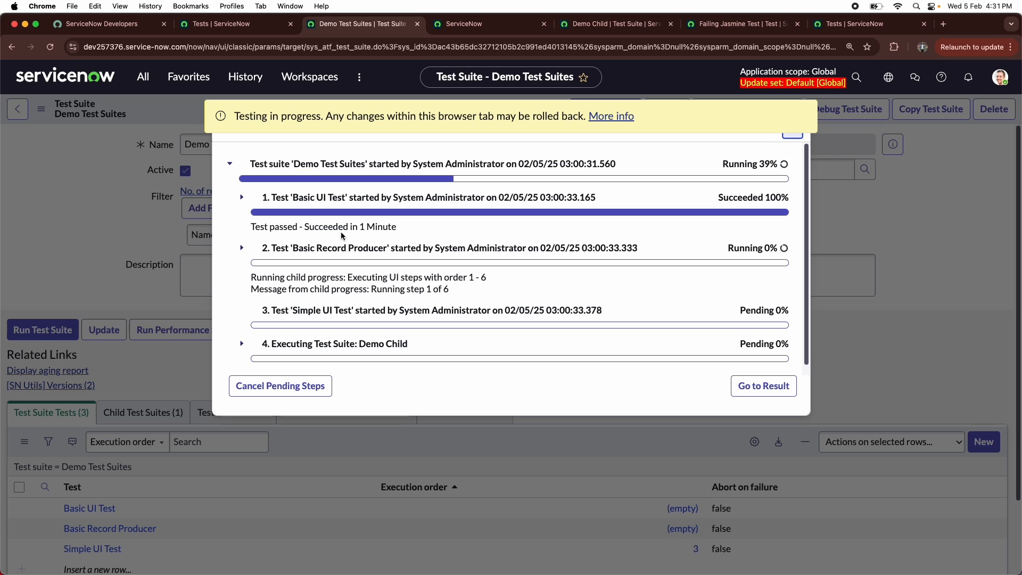
- Expand the Basic Record Producer progress details and monitor the suite run alongside the Client Test Runner
left_click(242, 248)
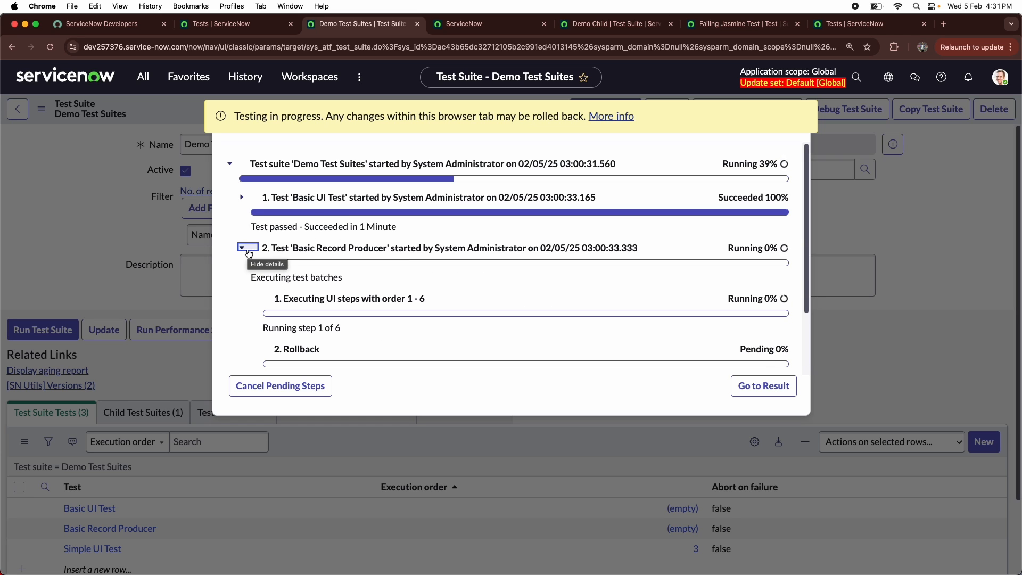
scroll(337, 287, "down", 2)
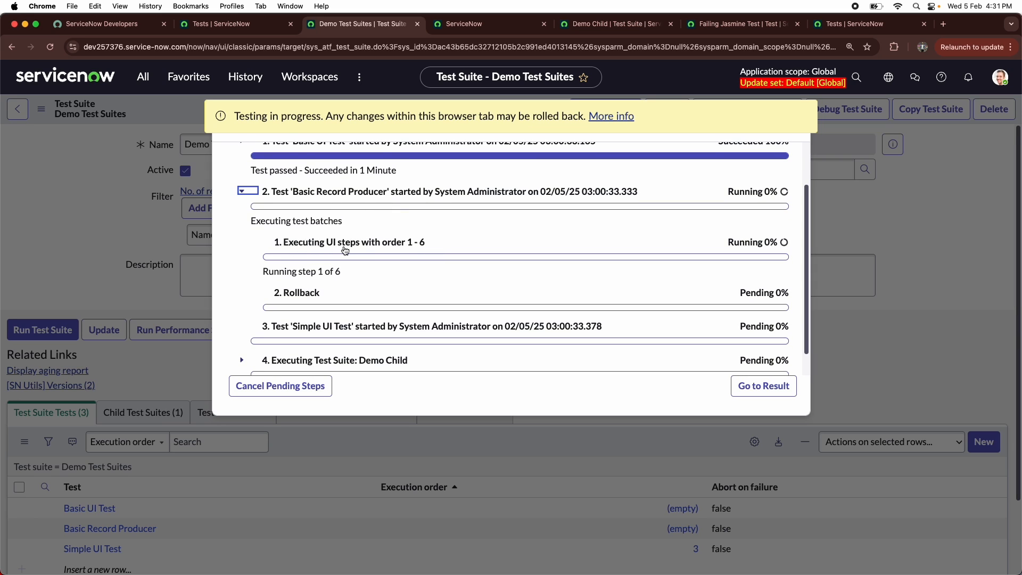
left_click(492, 24)
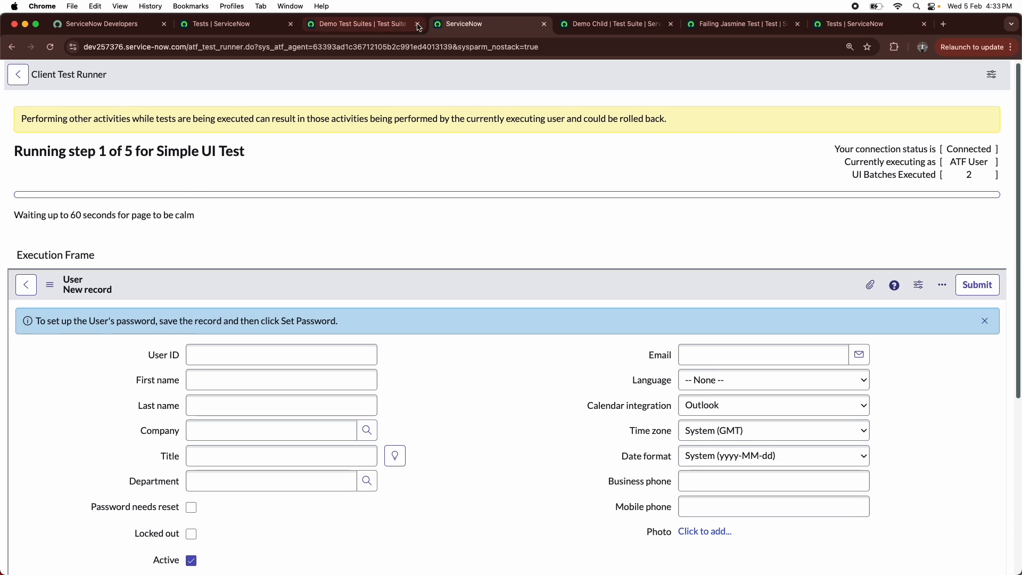
left_click(356, 27)
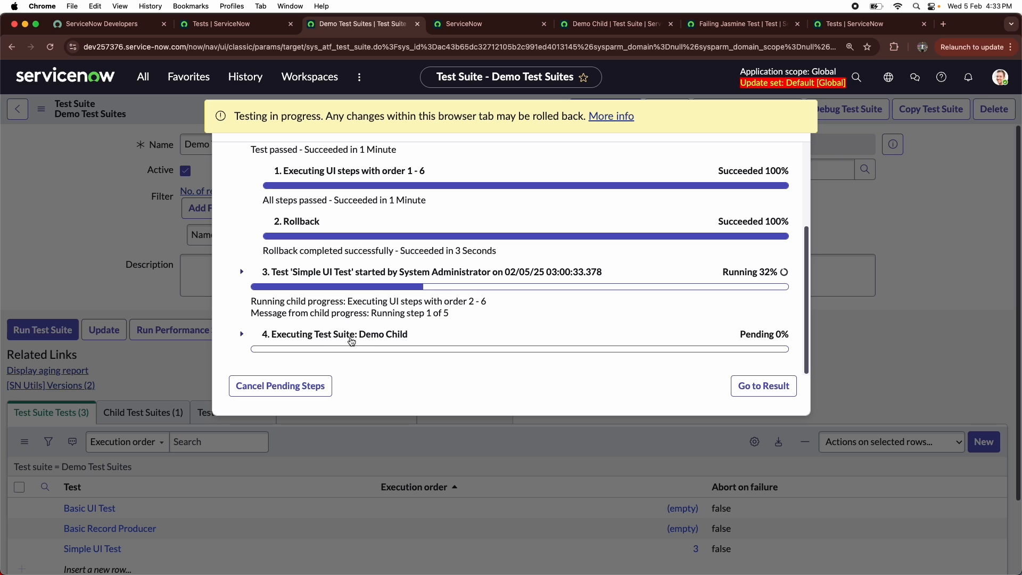
left_click(467, 24)
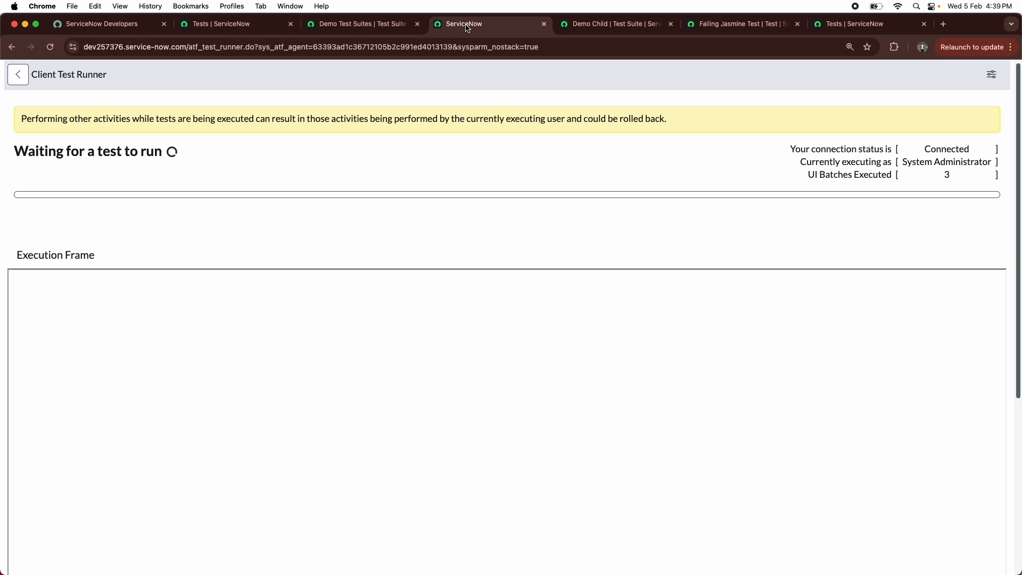
- Open the test suite result of the Demo Test Suites run and read the explanation of the Retain indefinitely flag
left_click(373, 25)
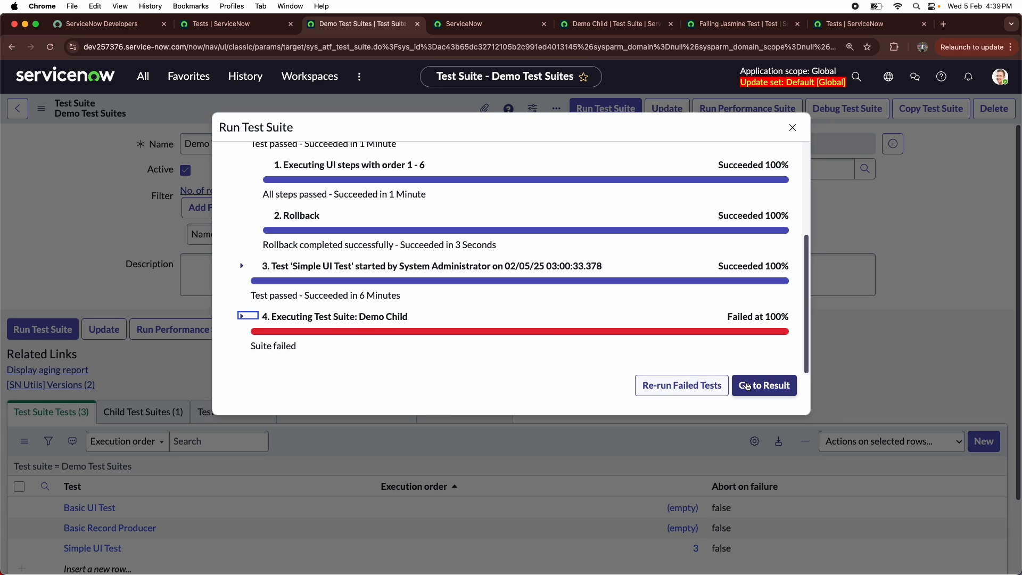
left_click(773, 387)
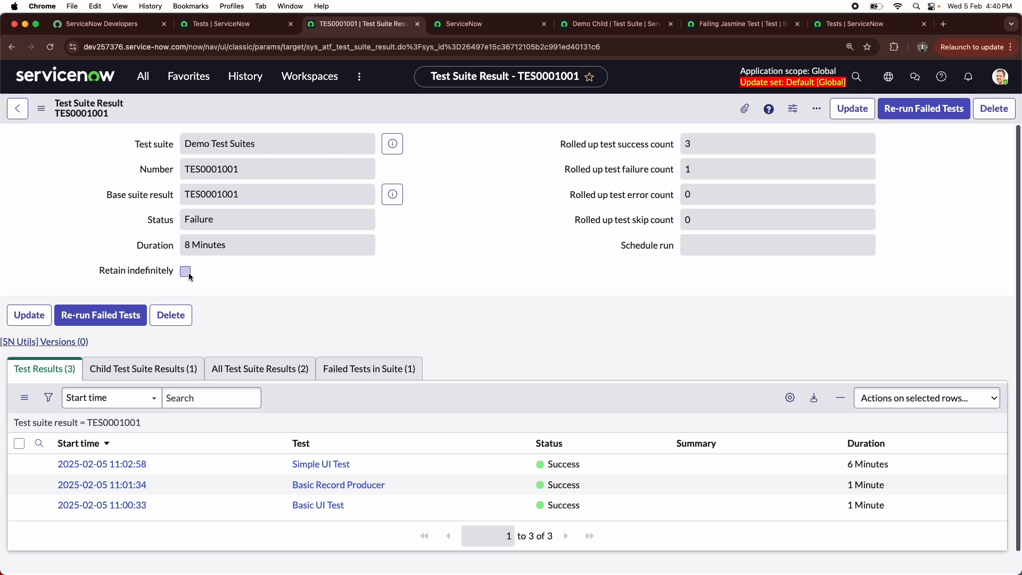
mouse_move(143, 274)
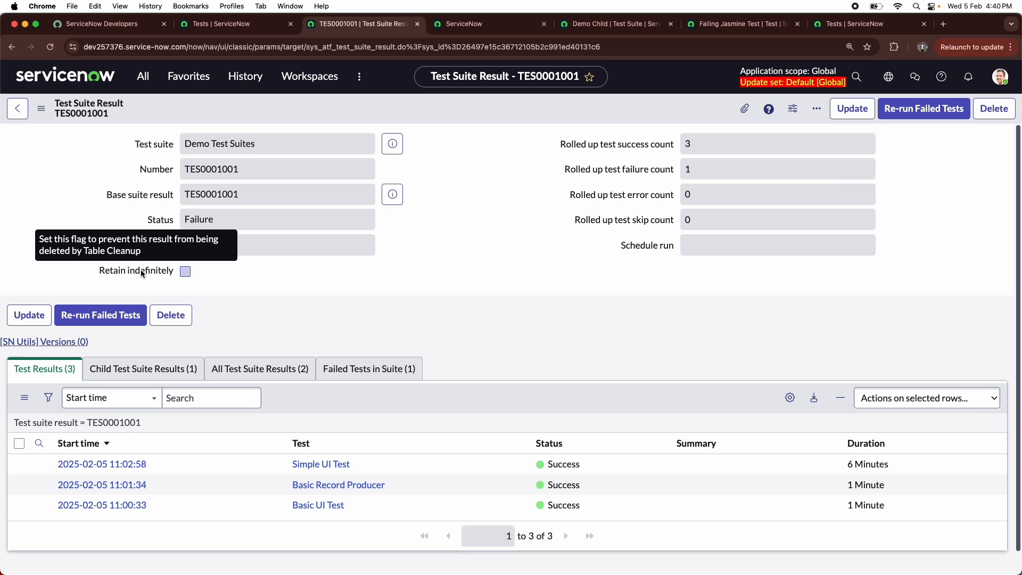
- Find the Automated Test Framework administration modules and open the table cleanup rules for sys_atf_ tables in a new browser tab
left_click(143, 76)
type("autoa")
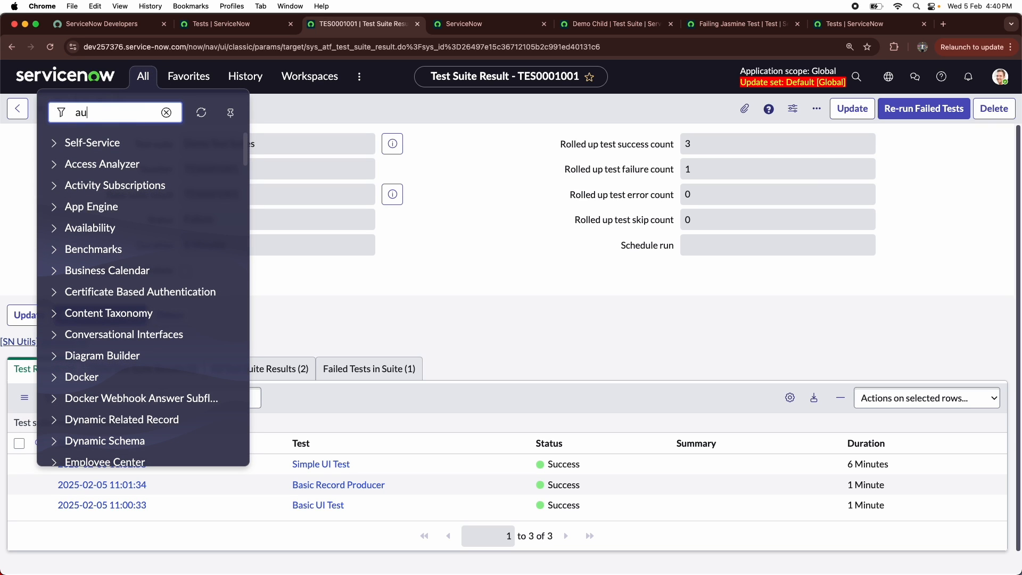
key("BackSpace")
key("BackSpace")
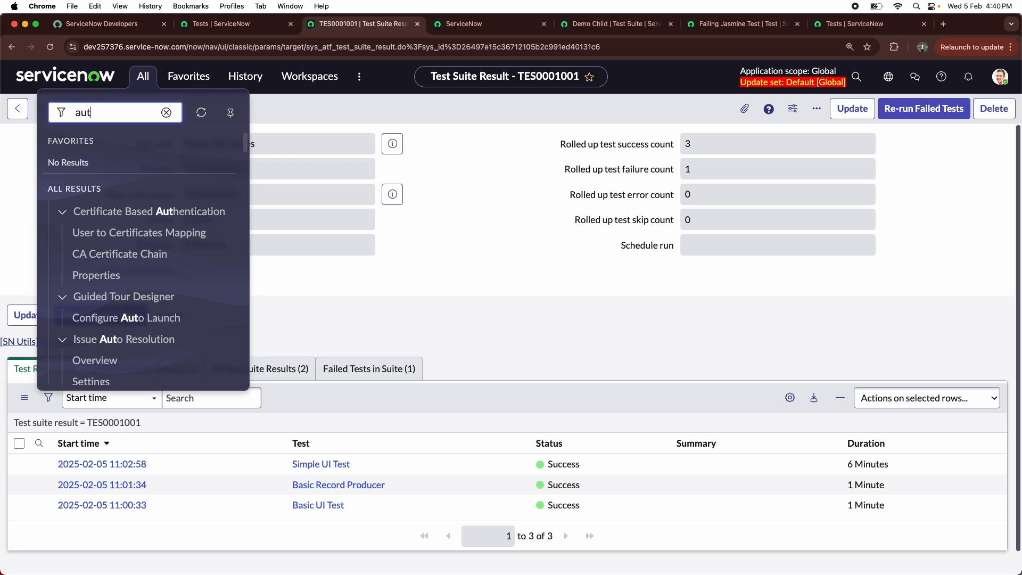
type("omated test")
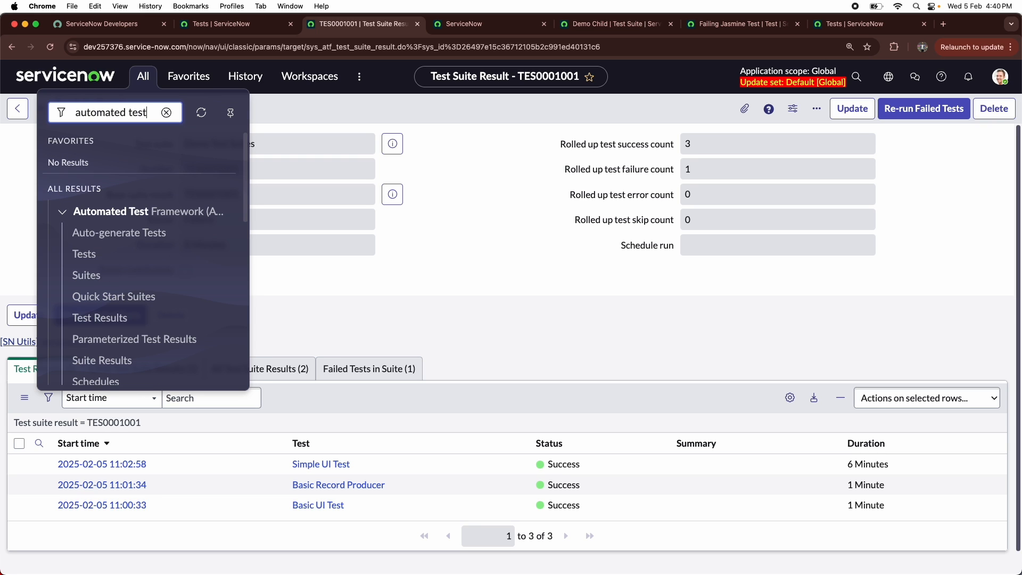
scroll(128, 188, "down", 10)
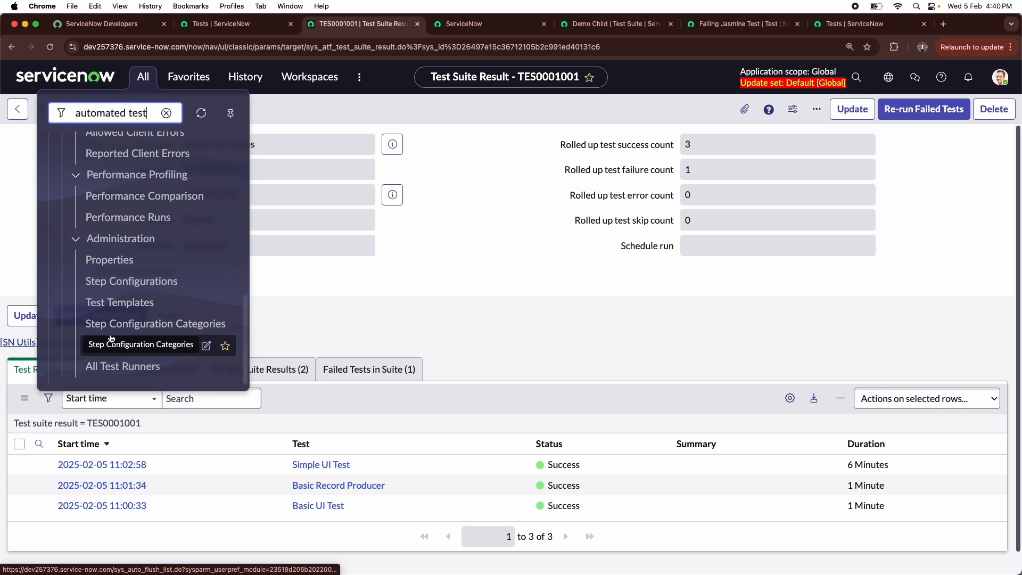
left_click(118, 355)
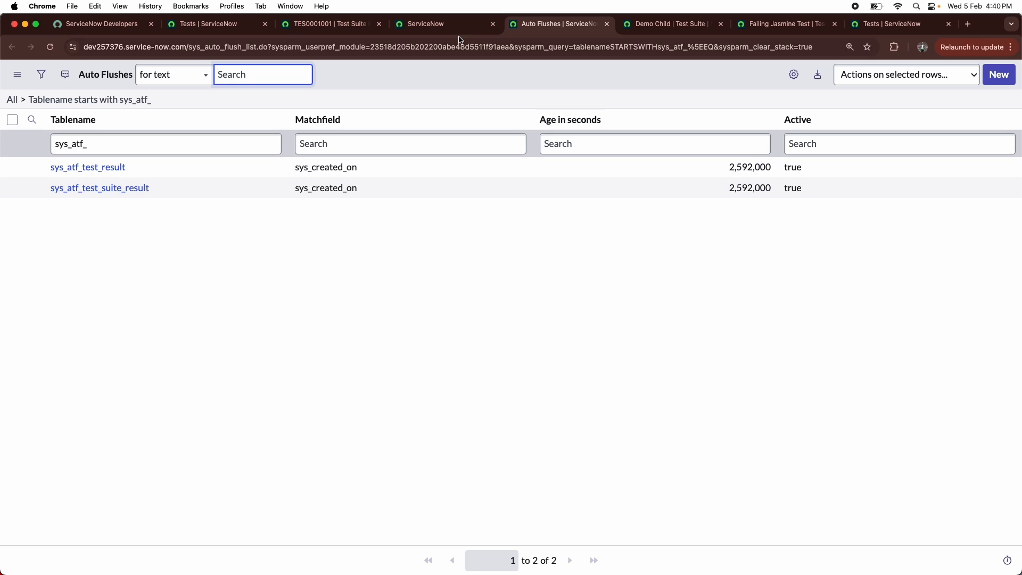
- Return to the Demo Test Suites test suite result and view its child test suite results
left_click(327, 24)
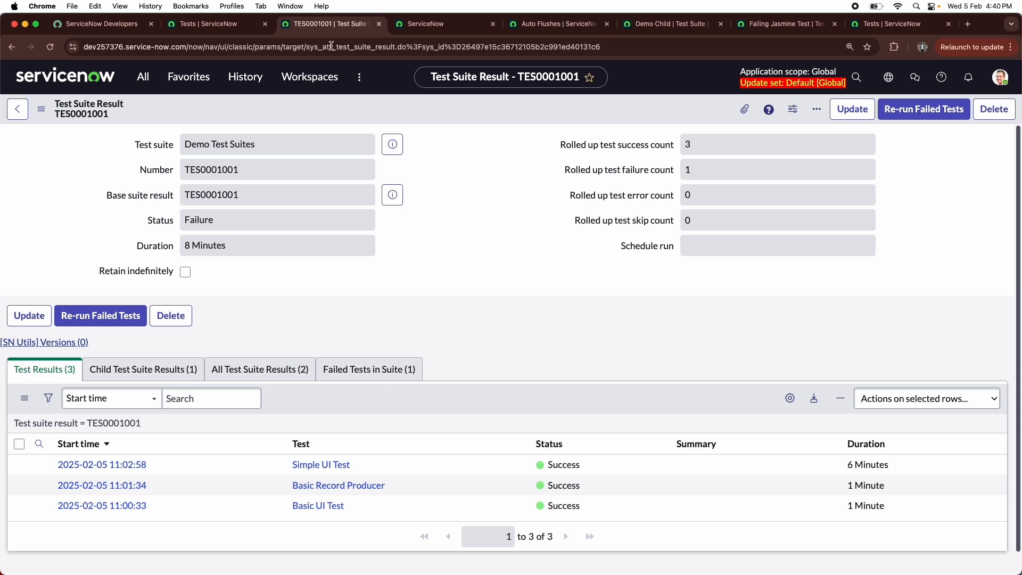
scroll(242, 227, "down", 1)
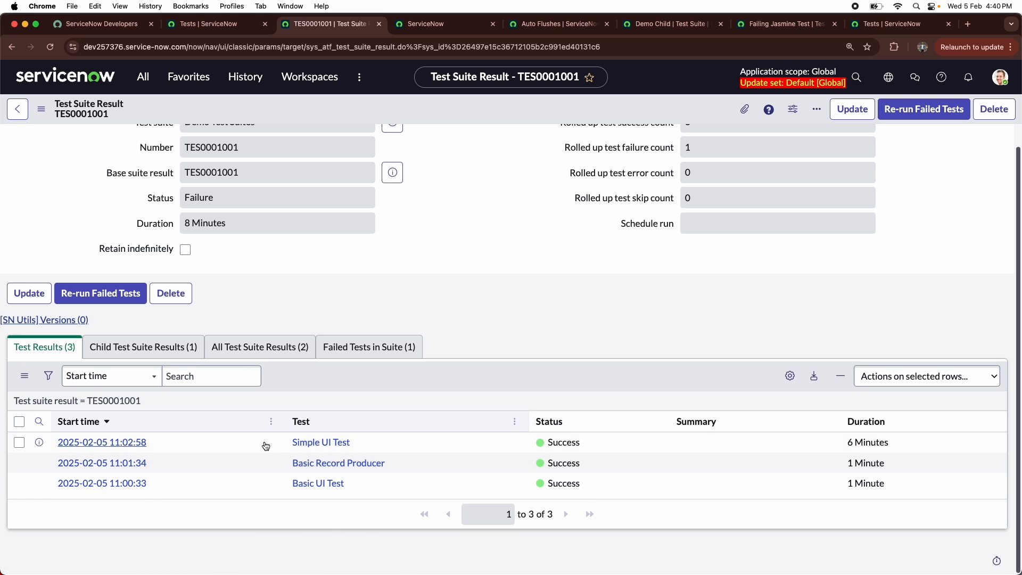
left_click(157, 350)
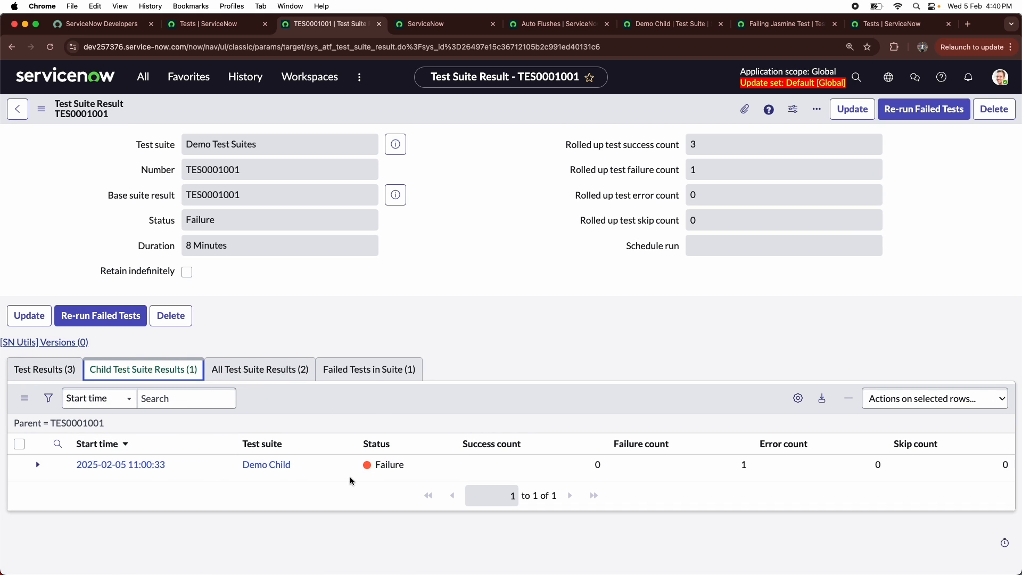
- Open the Demo Child test suite result from the child results and review its test results
left_click(136, 368)
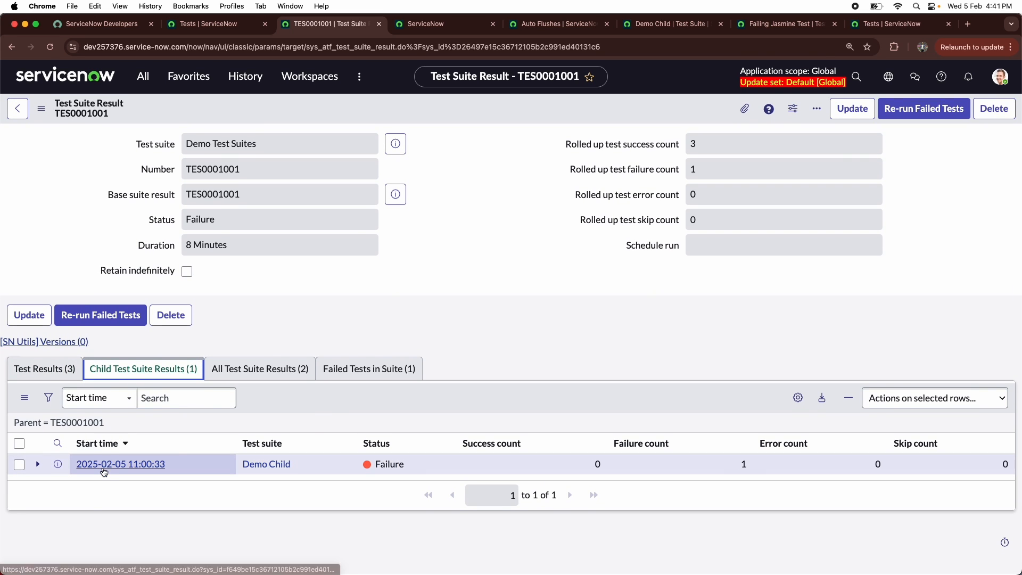
left_click(103, 469)
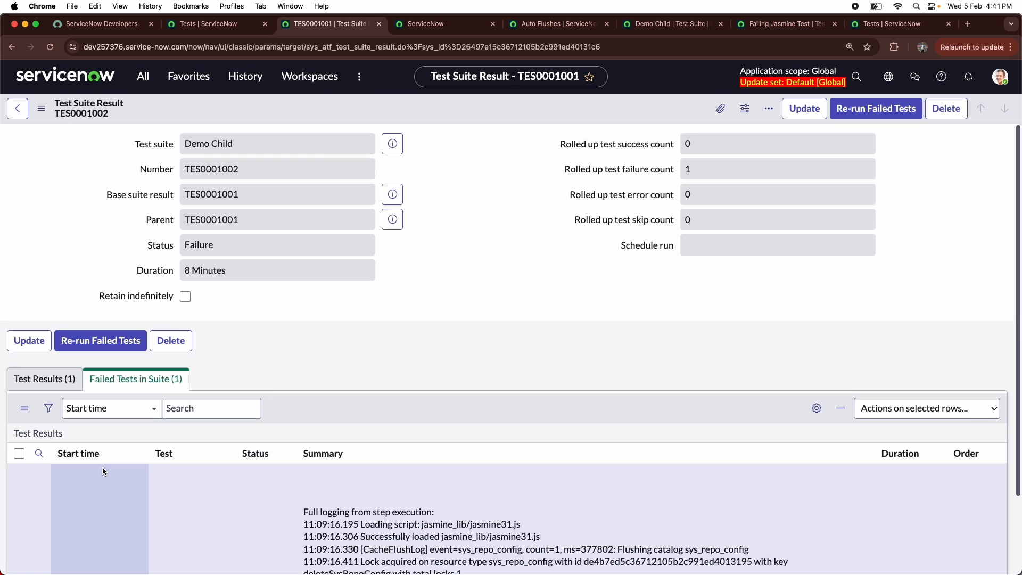
scroll(323, 317, "down", 5)
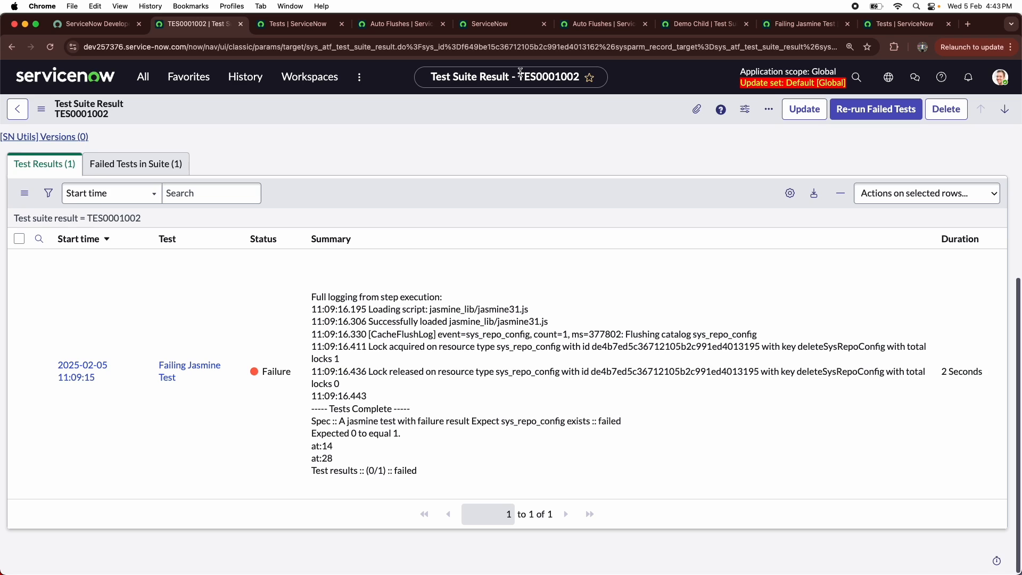
- Review the Demo Child suite and its parent suite, opened in a new browser tab, for their tests' Abort on failure settings
left_click(692, 24)
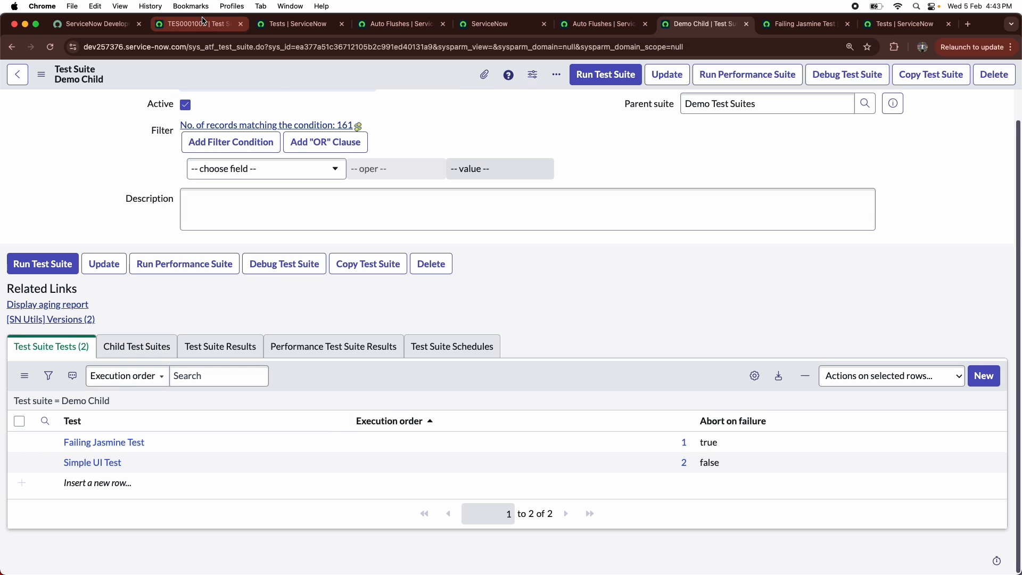
scroll(851, 143, "up", 1)
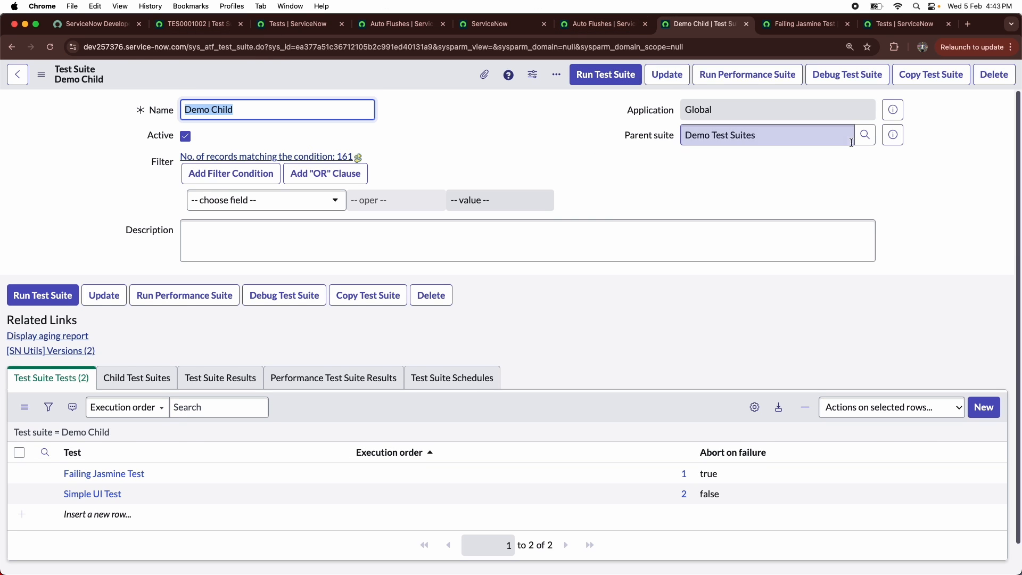
left_click(893, 135, "super")
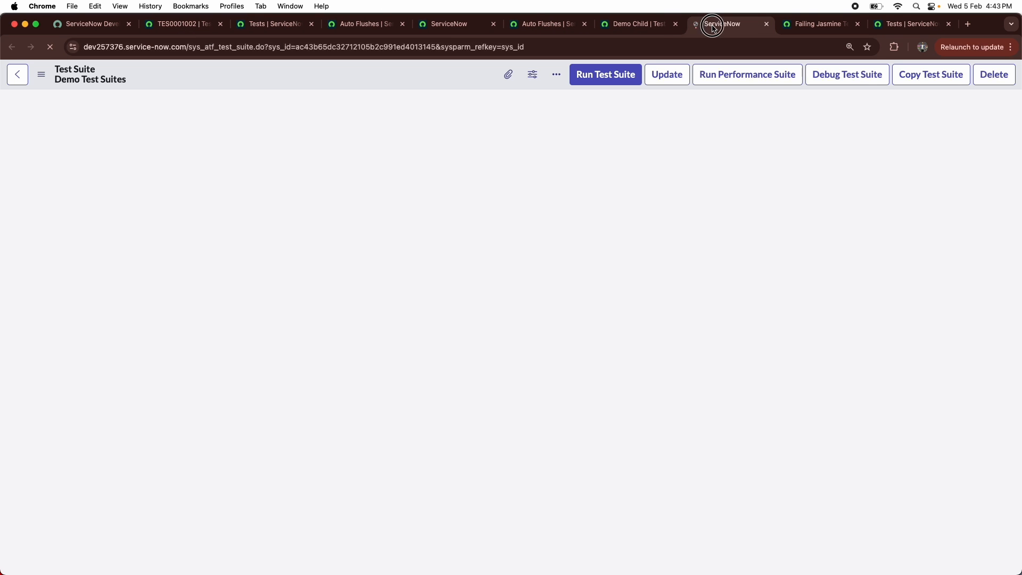
left_click_drag(713, 28, 621, 26)
scroll(331, 188, "down", 1)
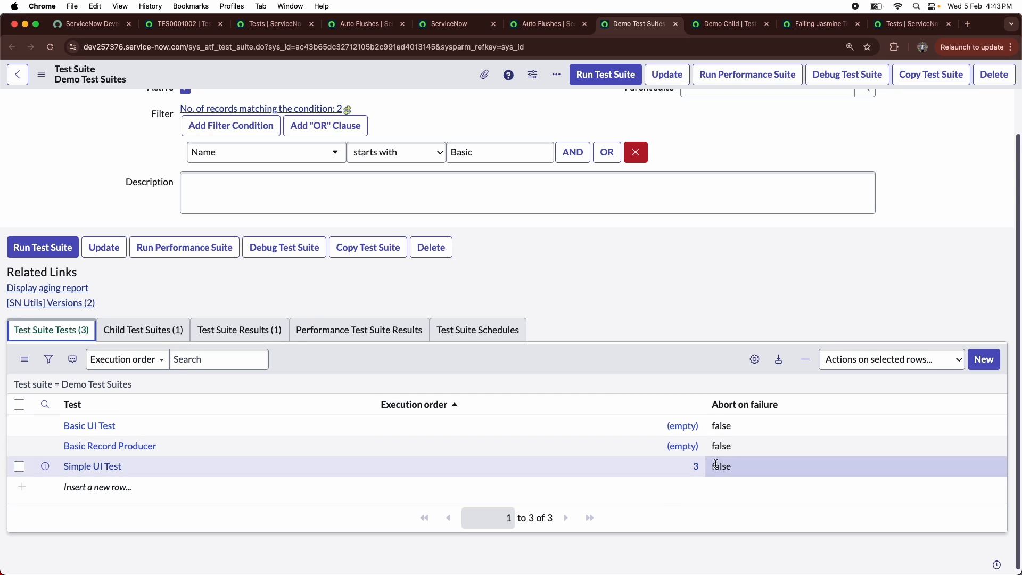
scroll(95, 251, "up", 1)
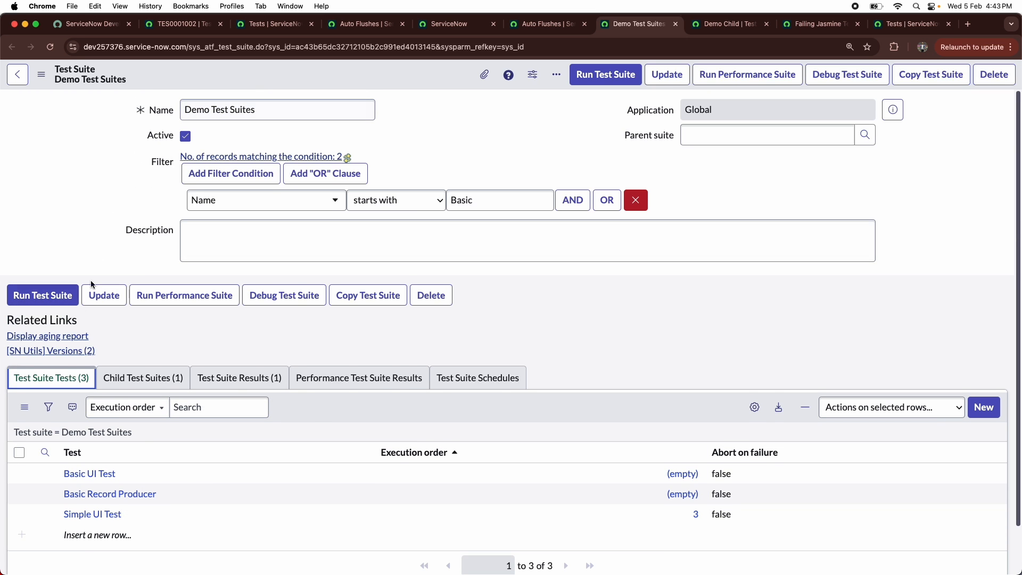
left_click(727, 27)
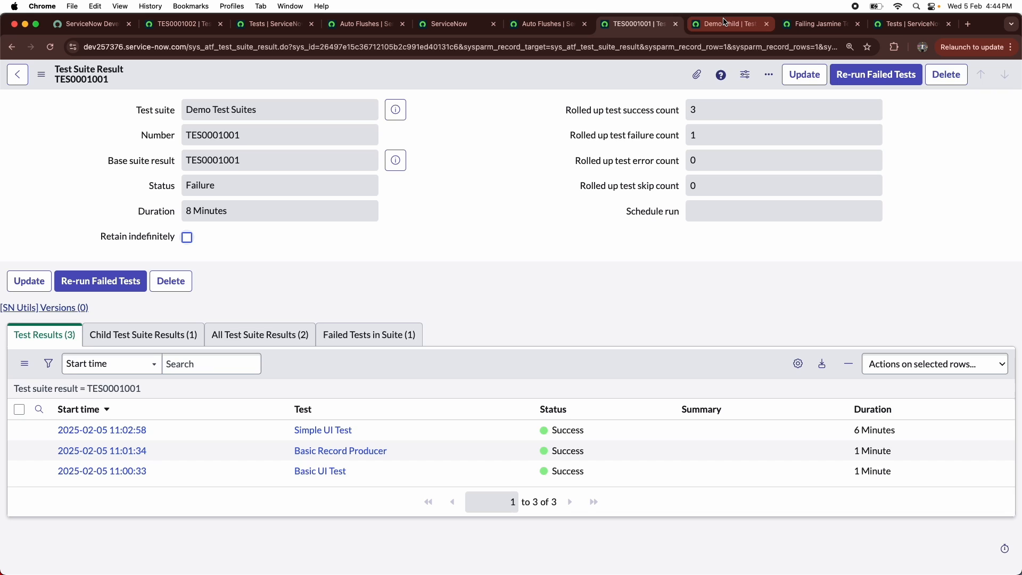
left_click(727, 24)
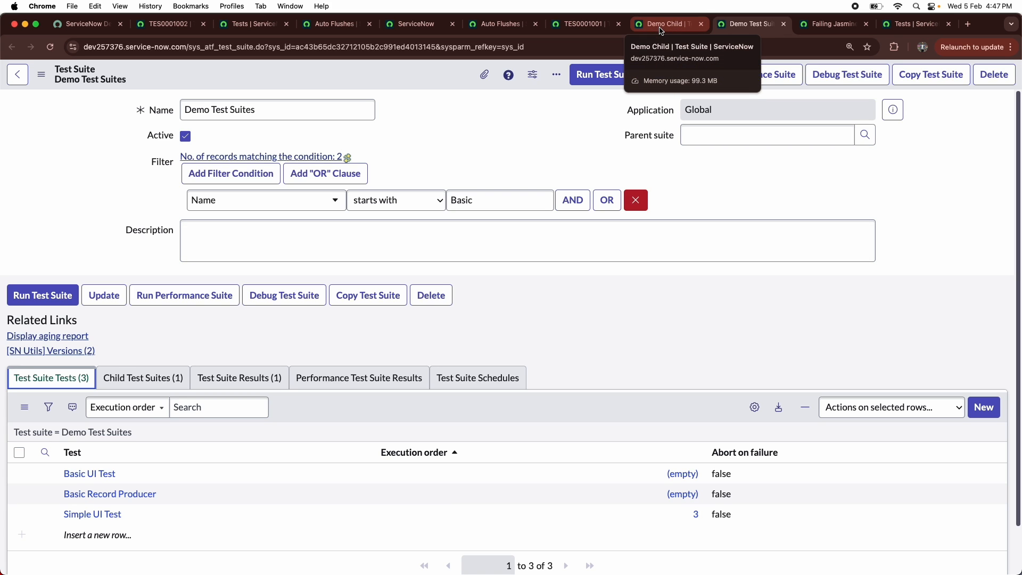
- Close the leftover browser tabs, including the Demo Child suite, the parent suite result and the Client Test Runner
left_click(700, 24)
left_click(612, 28)
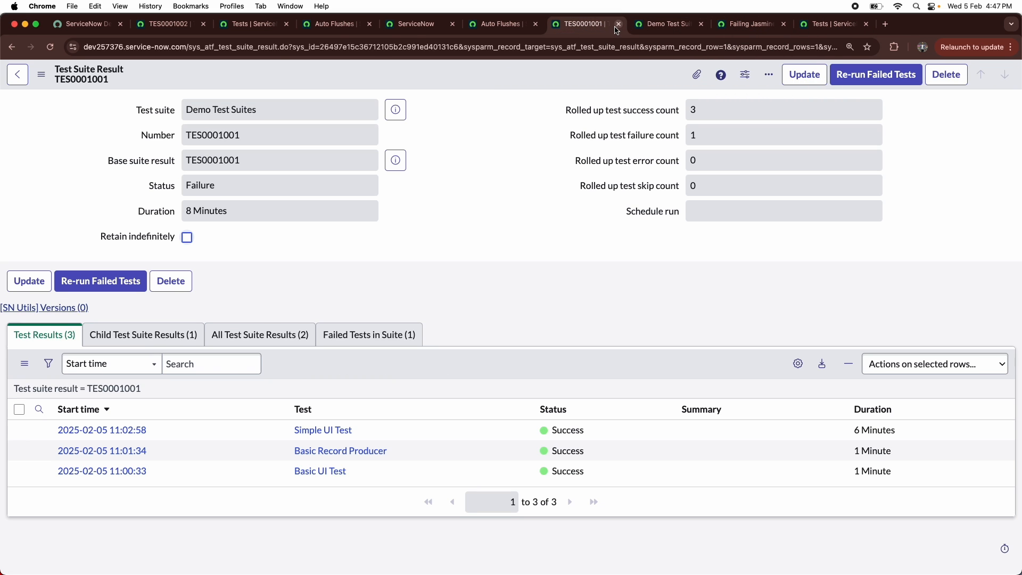
left_click(608, 27)
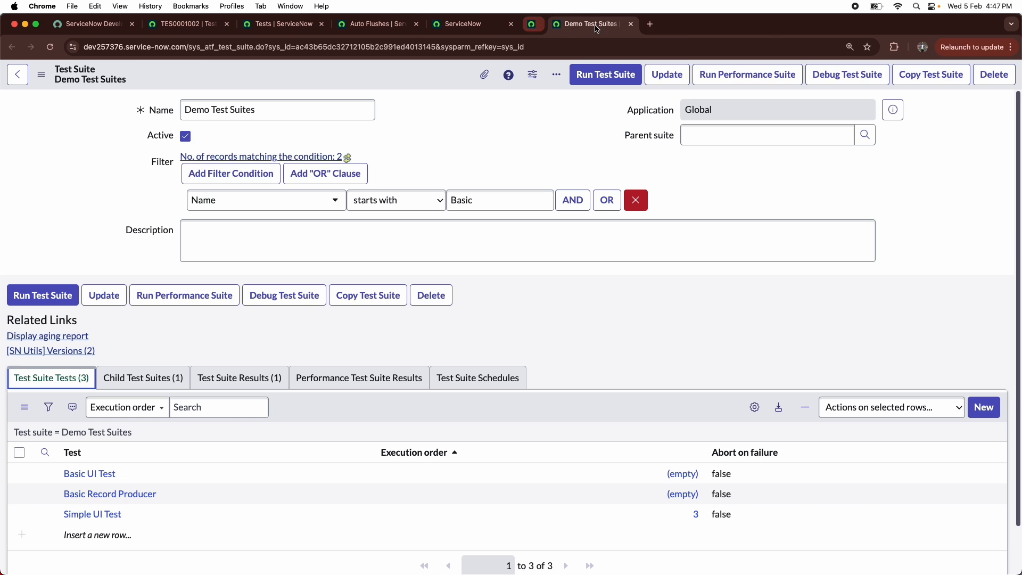
left_click(452, 29)
left_click_drag(482, 23, 610, 24)
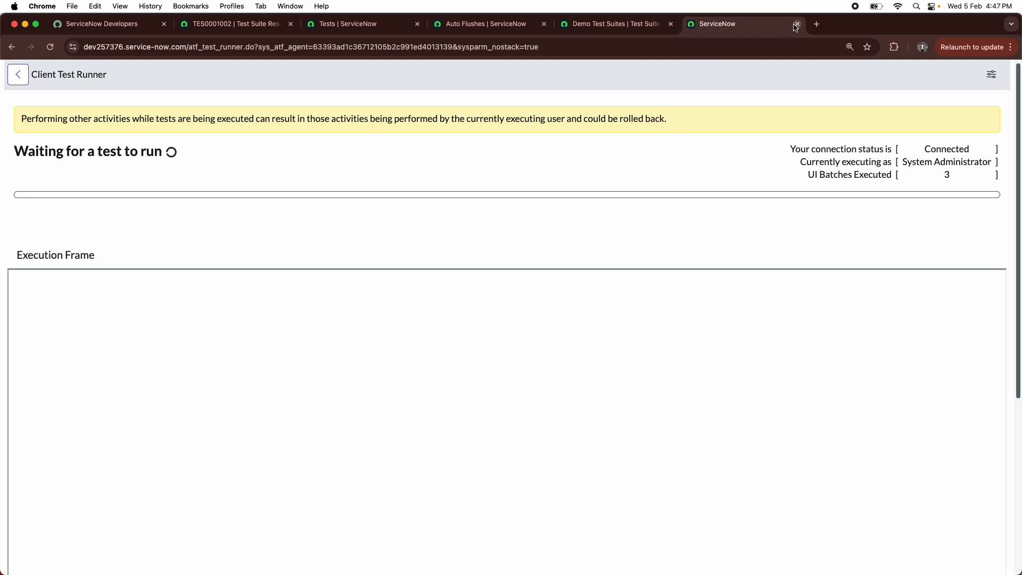
left_click(796, 25)
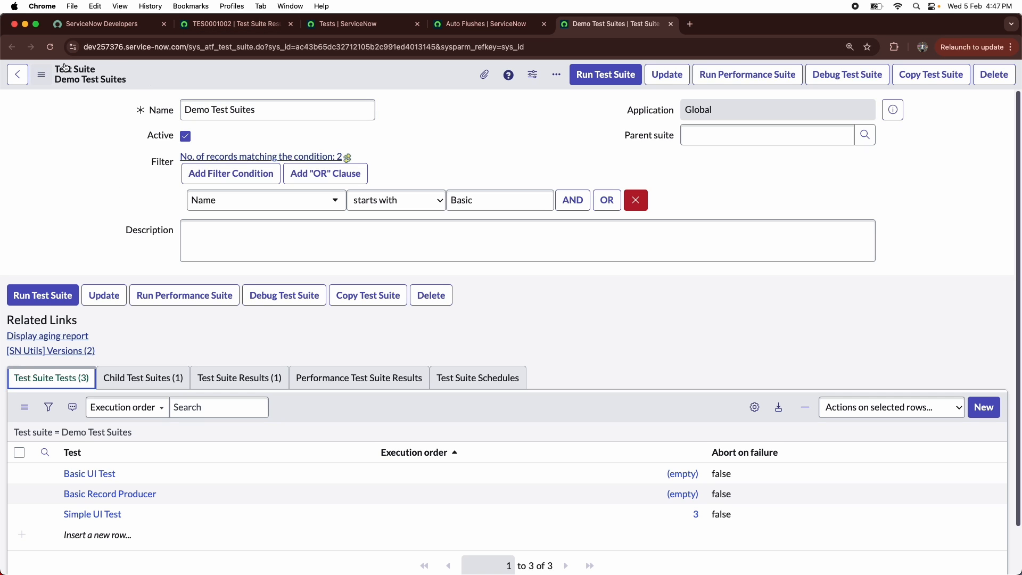
- Find the "automated test" modules from the Demo Child result page and open Schedules in a new browser tab
left_click(298, 25)
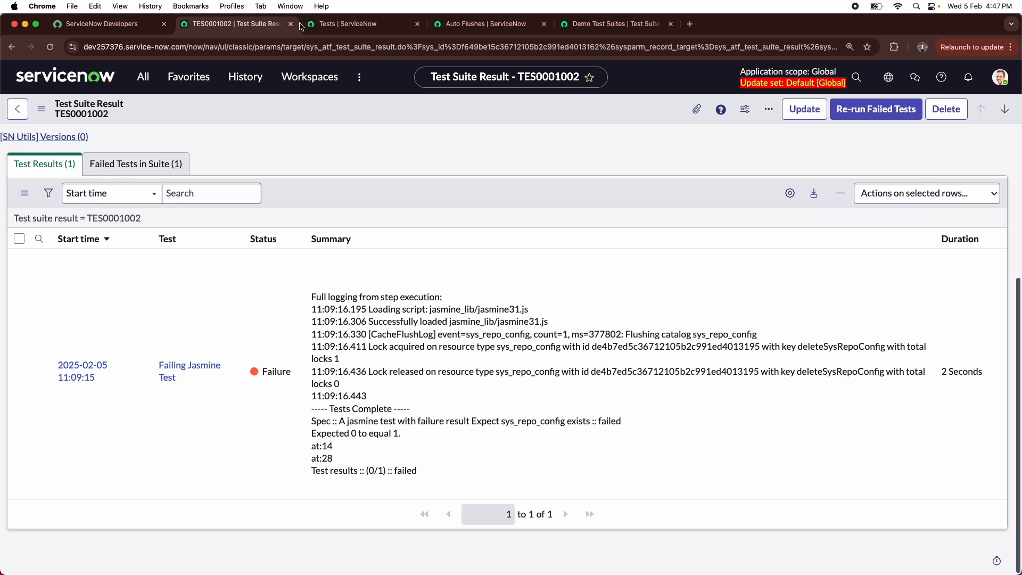
left_click(331, 26)
left_click(243, 24)
scroll(151, 123, "up", 2)
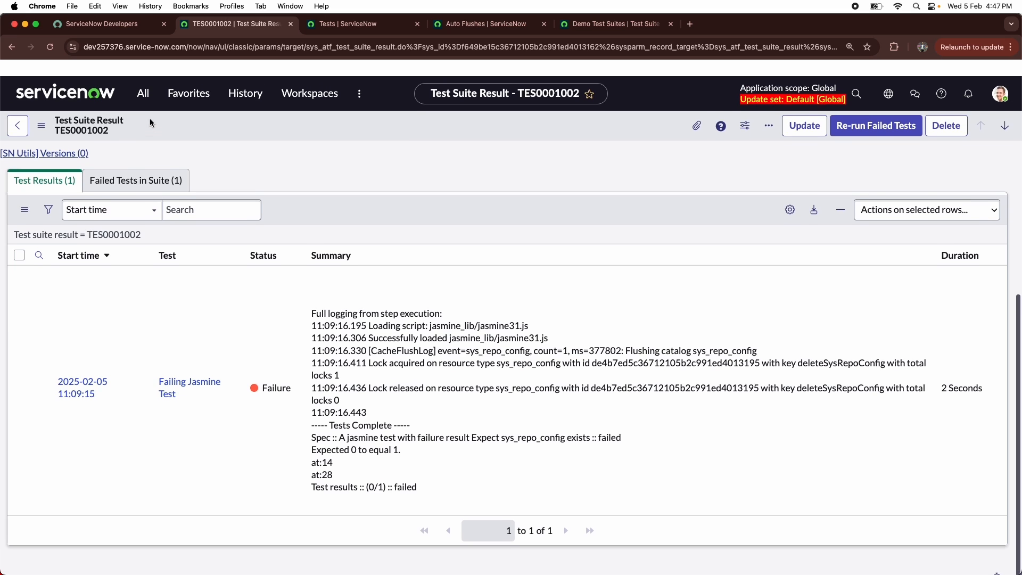
left_click(143, 76)
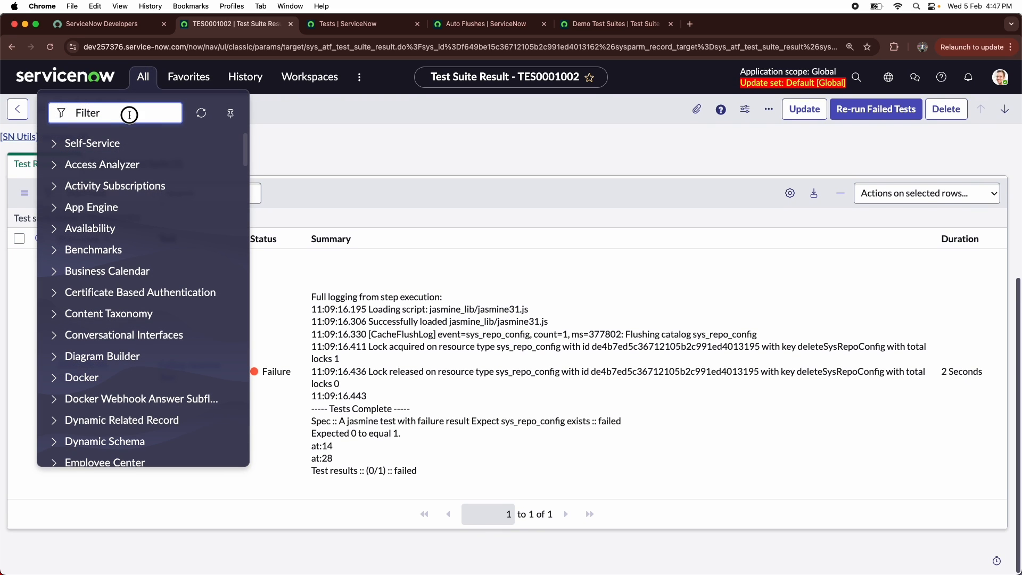
type("automa")
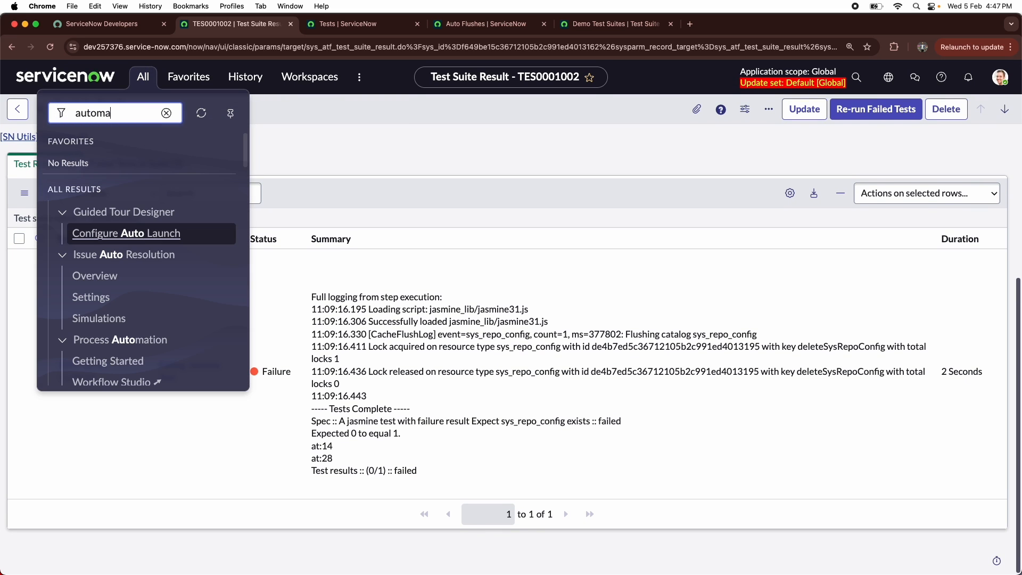
type("ye")
key("BackSpace")
type("ted test")
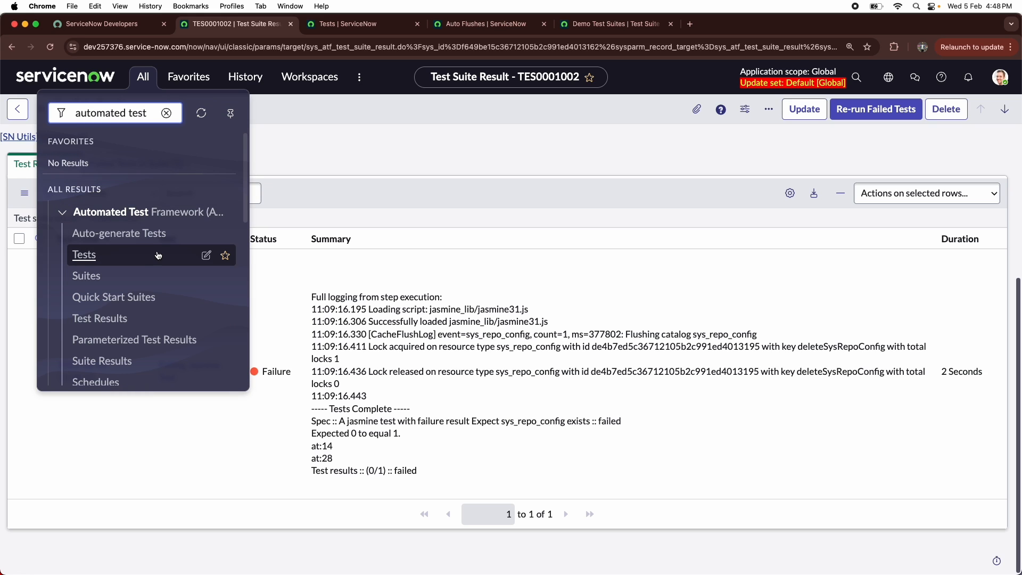
scroll(138, 256, "down", 3)
scroll(138, 255, "down", 1)
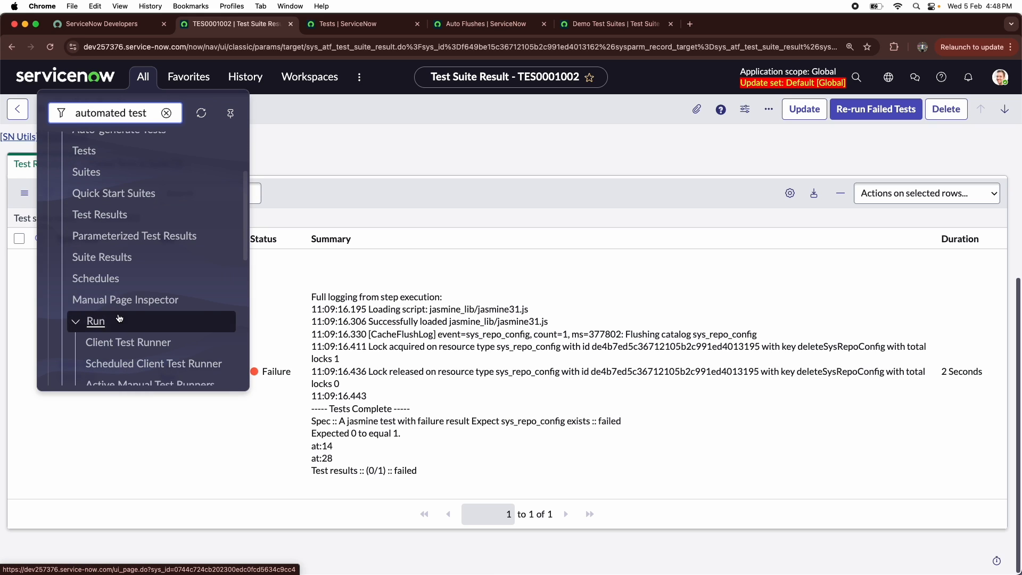
left_click(101, 280, "super")
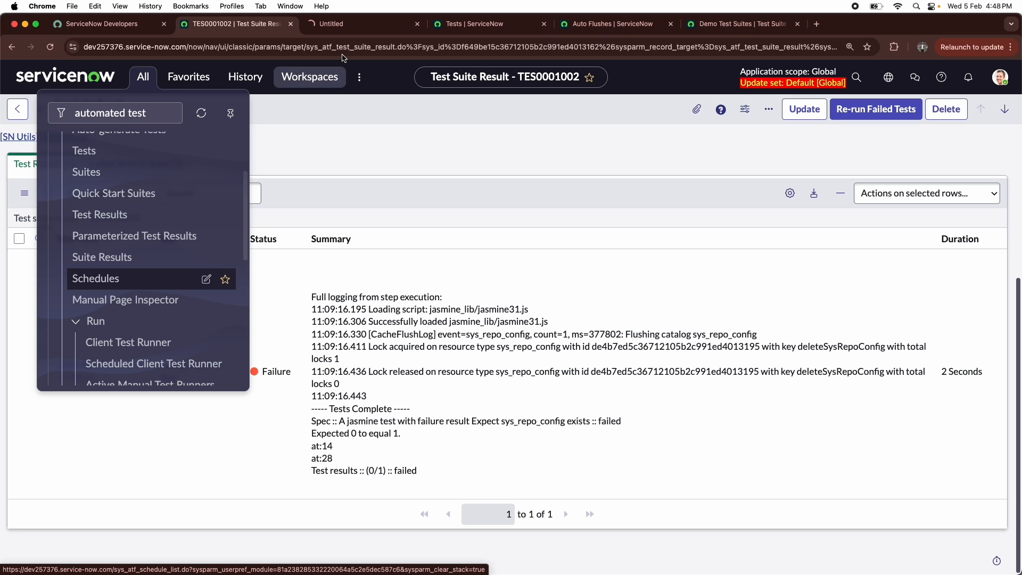
left_click(357, 25)
- Start a new suite schedule named Demo Schedule with a daily run time of 15:00:00
left_click(1003, 83)
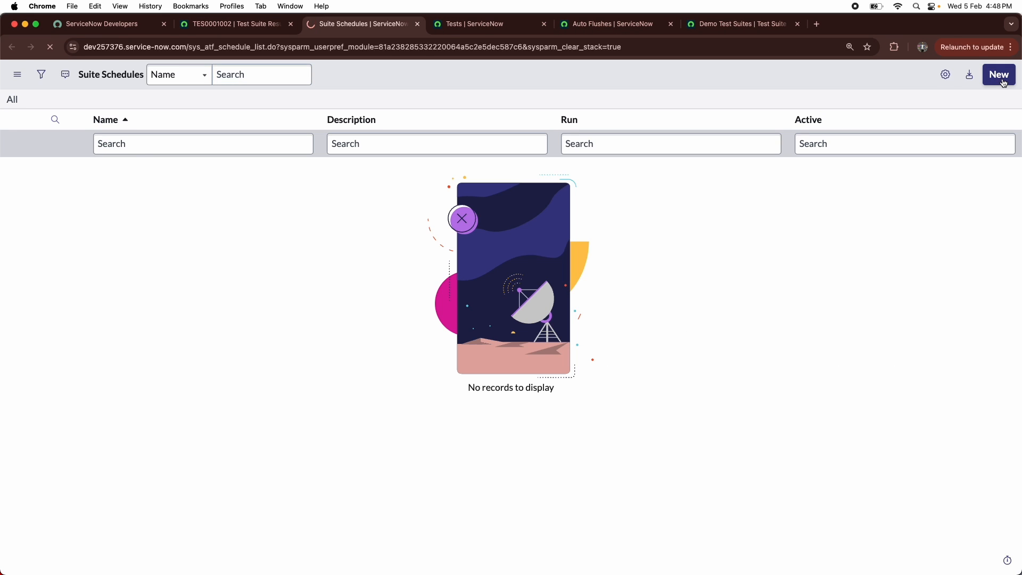
type("Den")
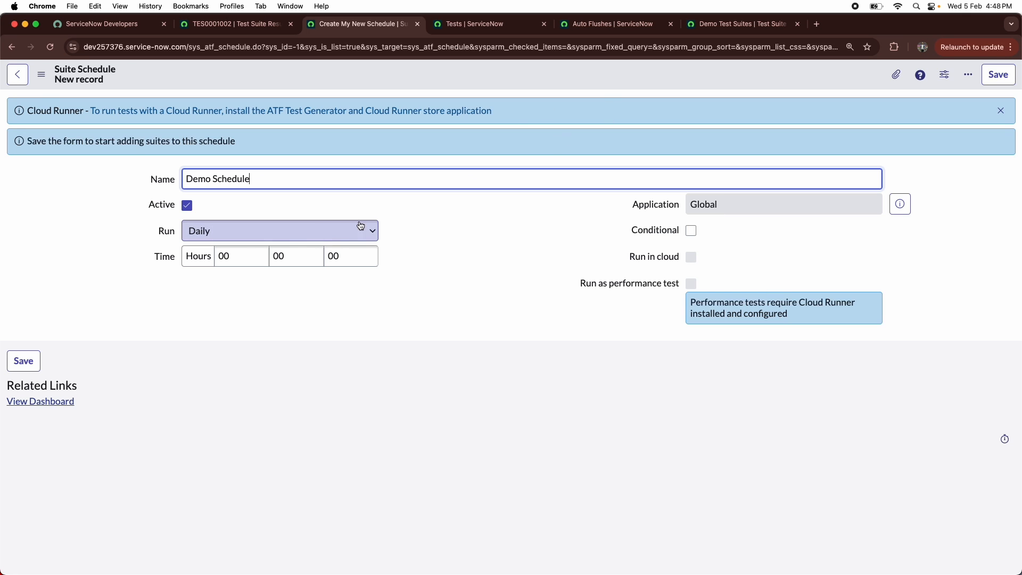
double_click(250, 255)
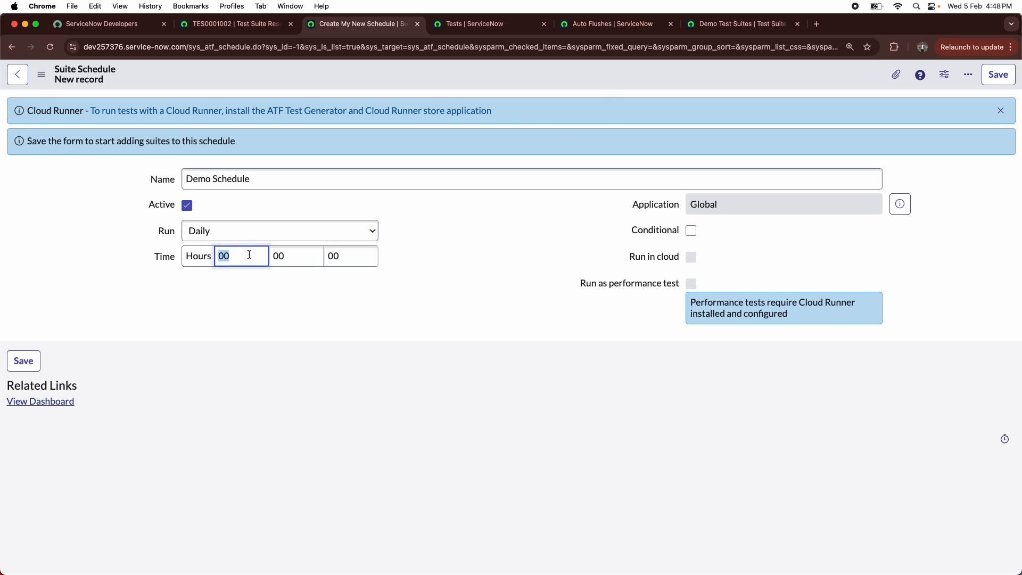
type("1")
key("Tab")
key("Tab")
key("Tab")
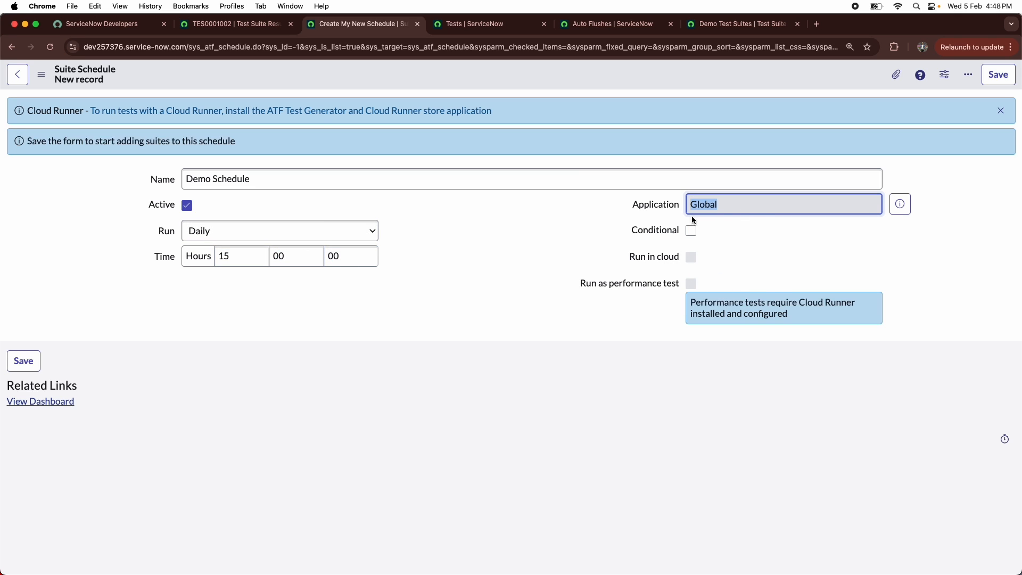
- Turn on the schedule's Conditional option to inspect the condition script field, and turn it off again
left_click(691, 231)
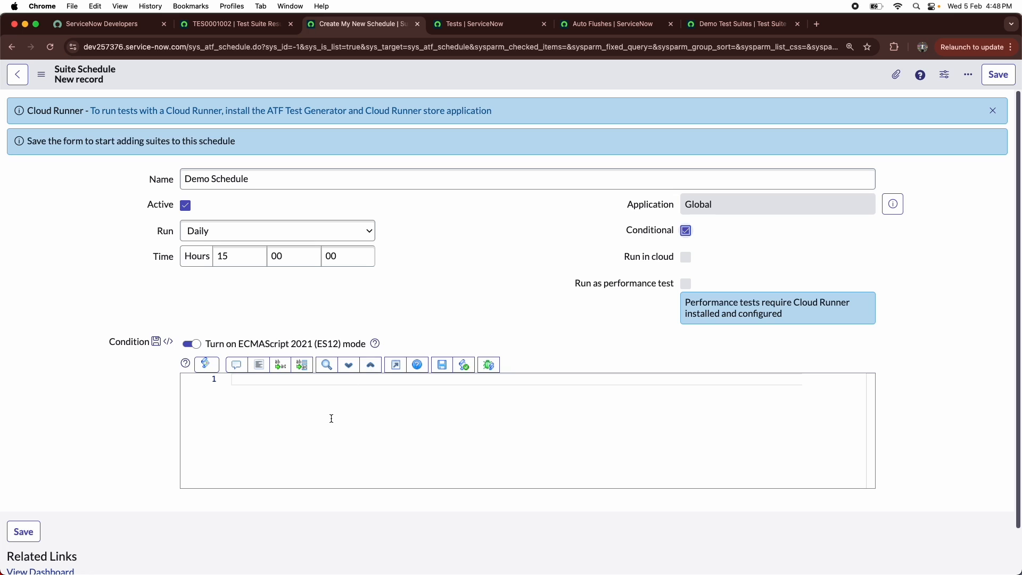
left_click(331, 419)
left_click(687, 232)
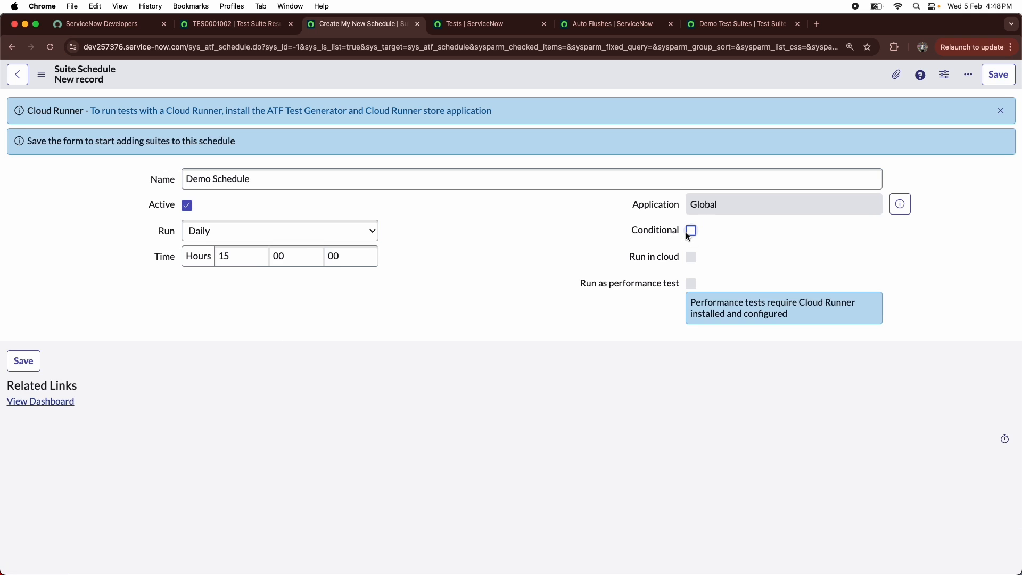
- Save the schedule and start a new scheduled suite run in it with Demo Test Suites as the test suite
right_click(445, 75)
left_click(455, 82)
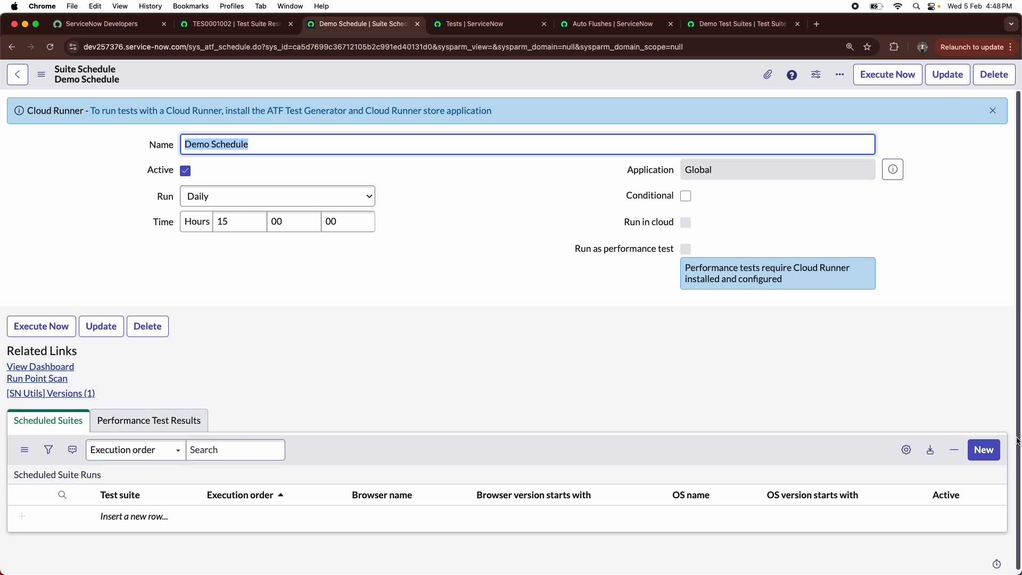
left_click(983, 451)
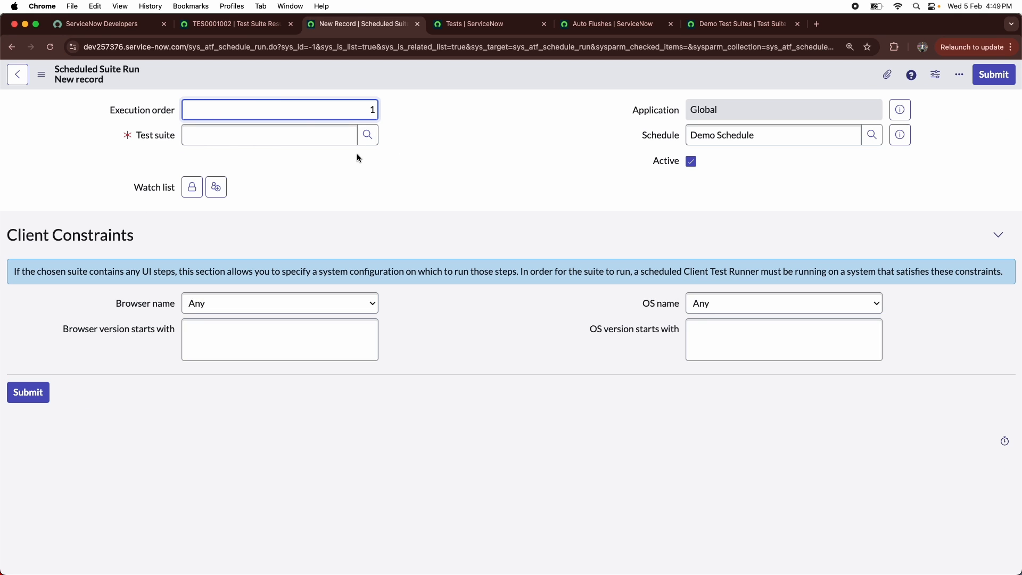
left_click(330, 139)
type("dem")
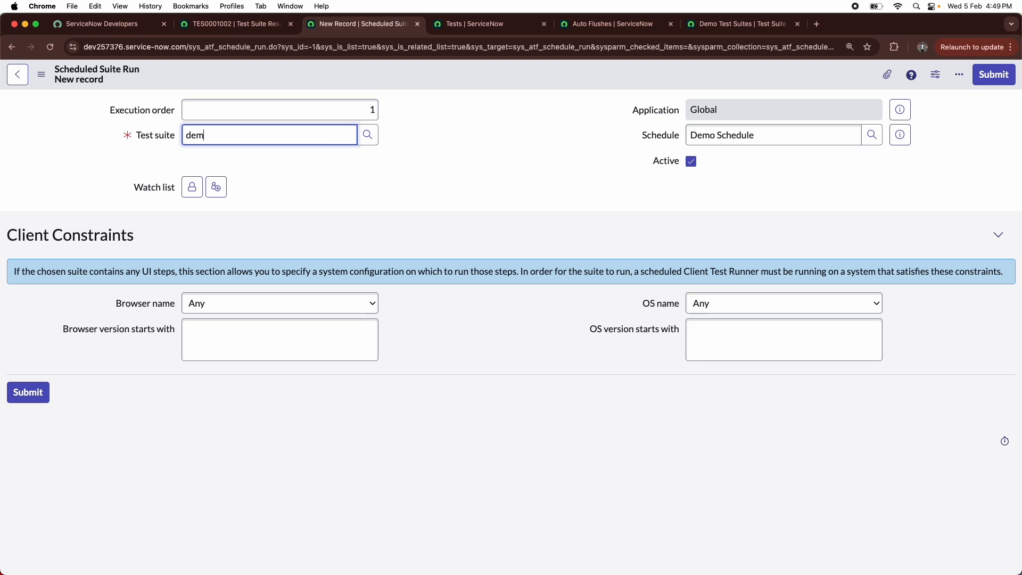
type("o")
left_click(269, 172)
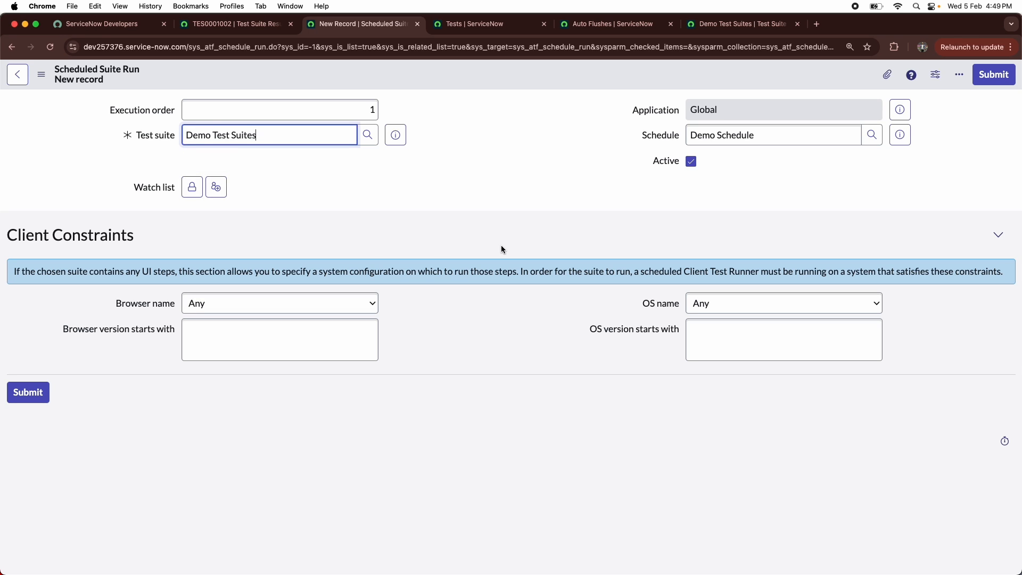
key("Tab")
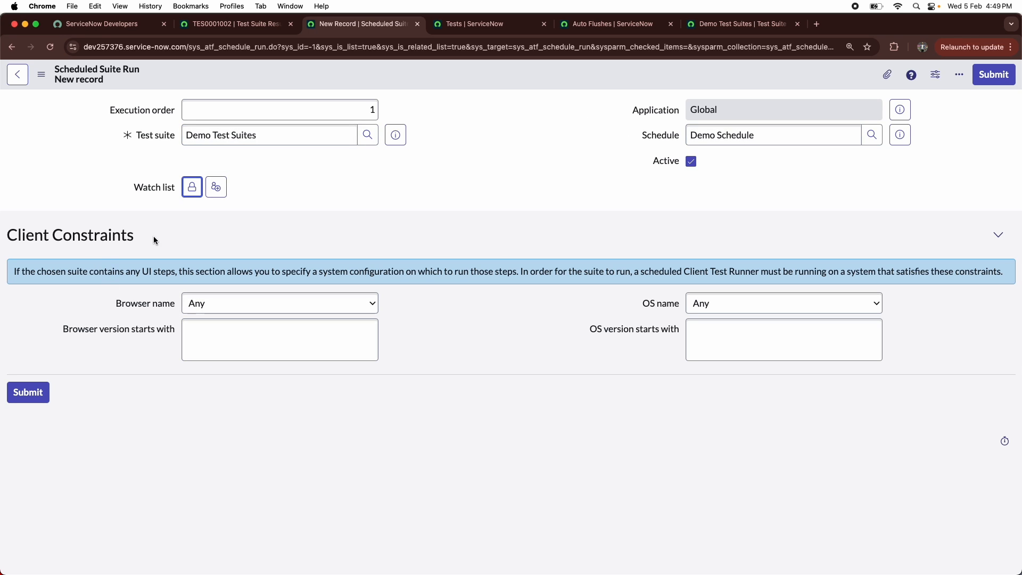
- Examine the Client Constraints of the scheduled suite run: browser name and OS name options, browser version and OS version fields
left_click_drag(155, 240, 9, 234)
left_click(360, 228)
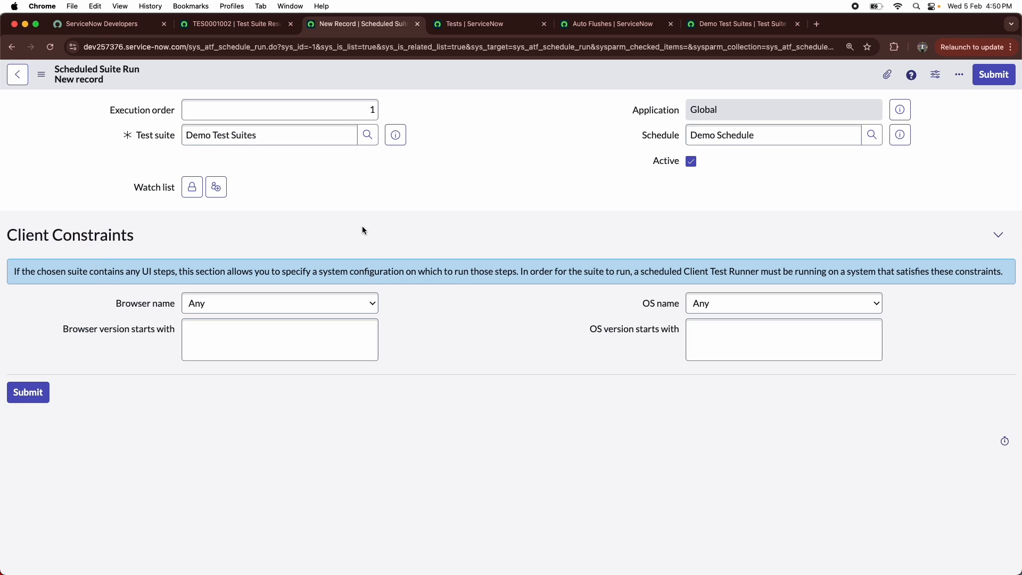
left_click(262, 305)
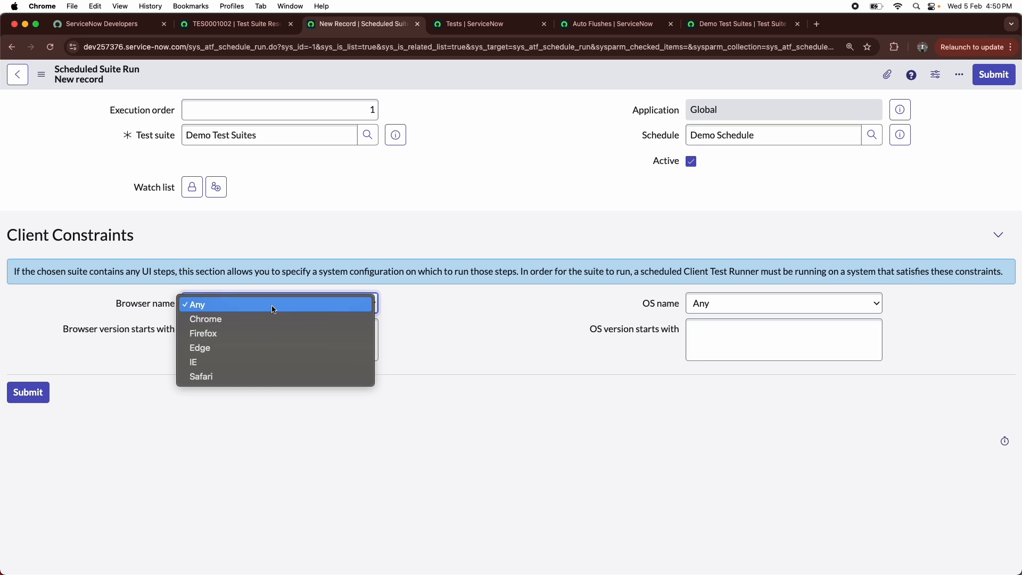
left_click(436, 318)
left_click(713, 305)
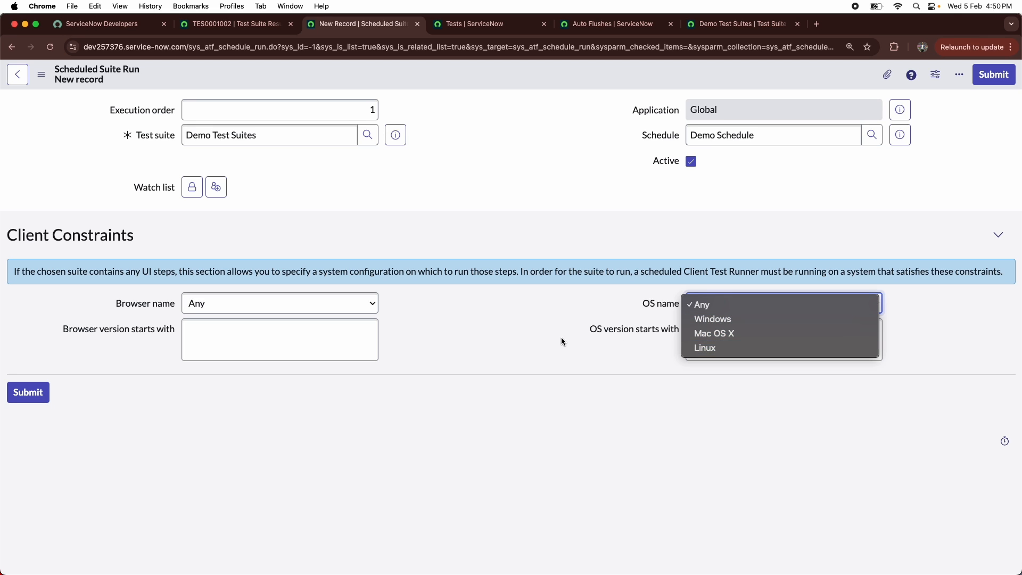
left_click(538, 340)
left_click(237, 334)
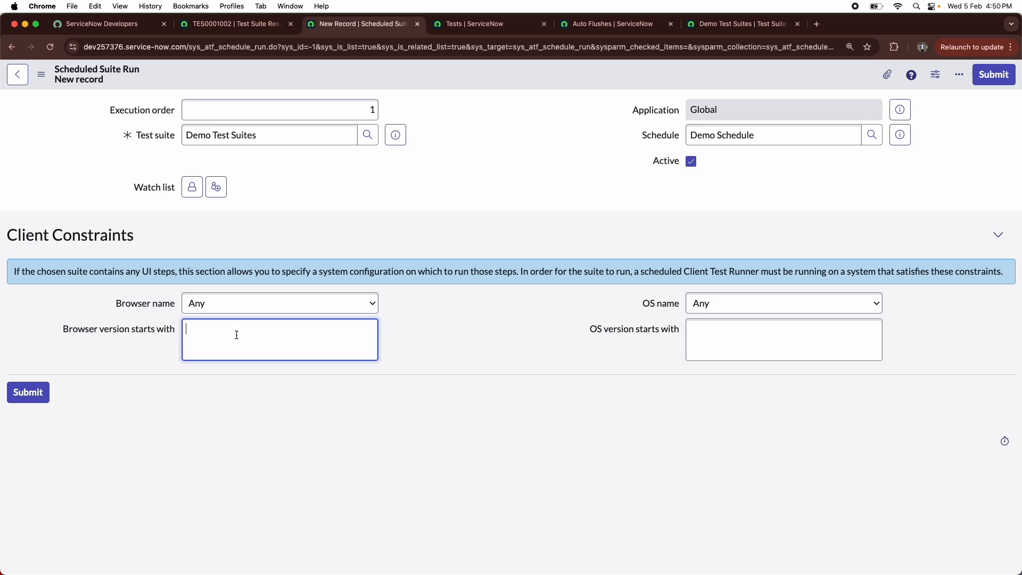
left_click(692, 348)
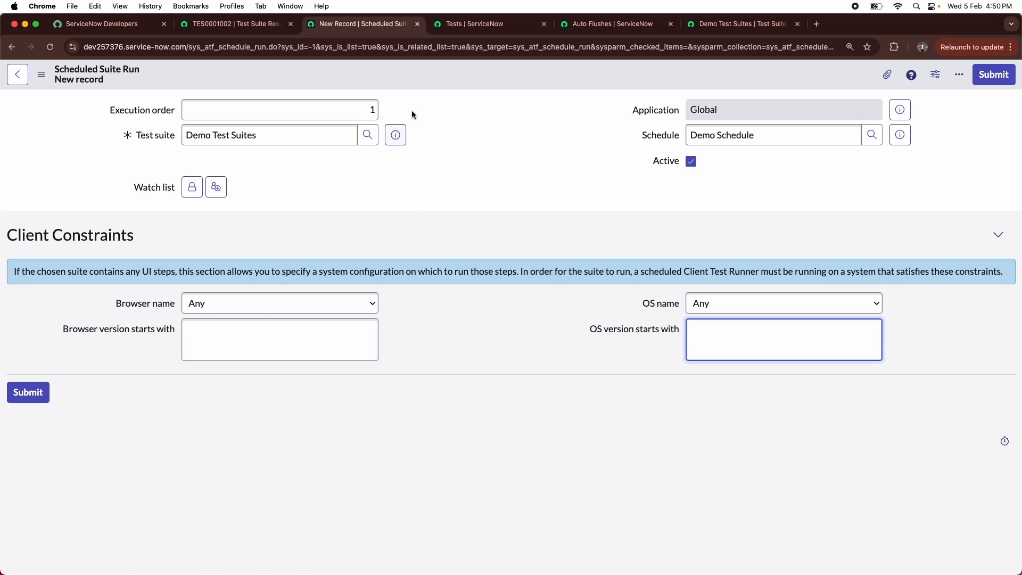
- Save the scheduled suite run and open the Demo Schedule record from the Suite Schedules list
right_click(467, 77)
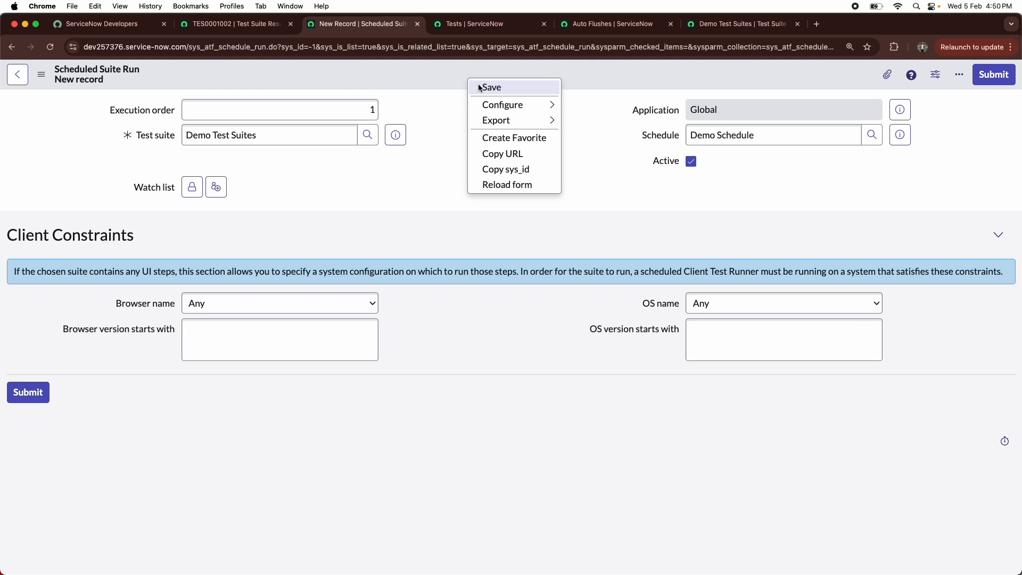
left_click(478, 85)
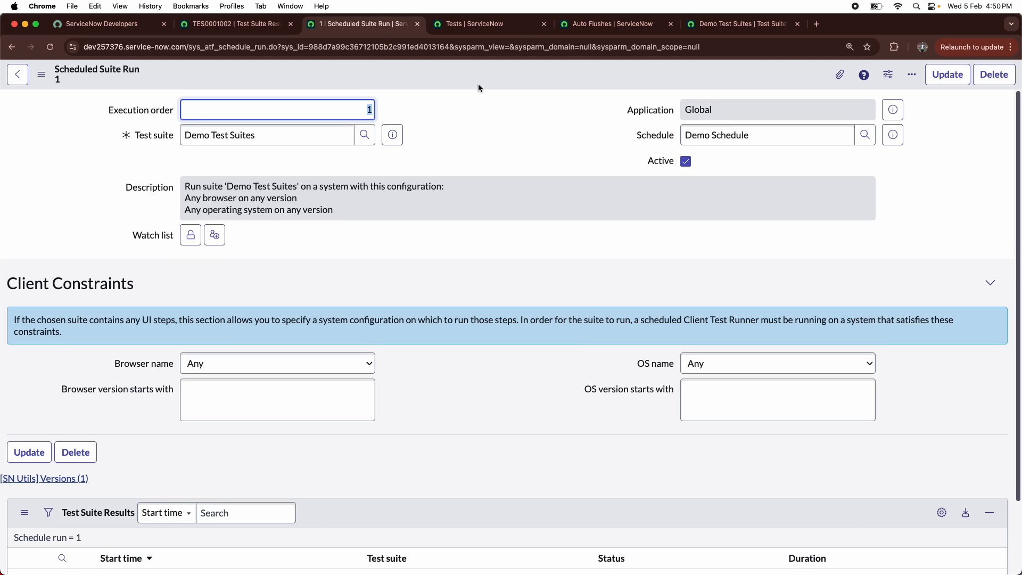
left_click(229, 24)
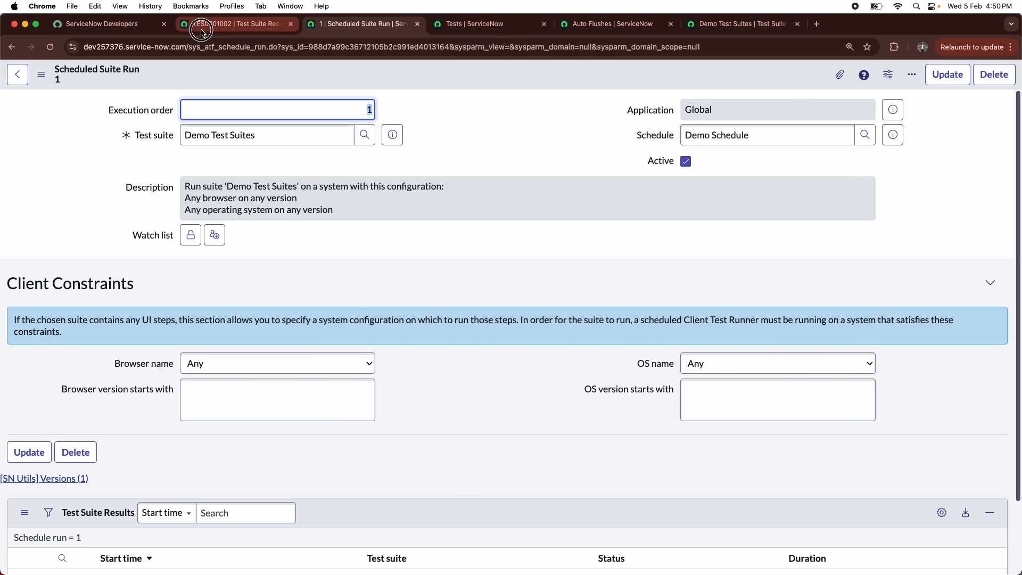
left_click(142, 77)
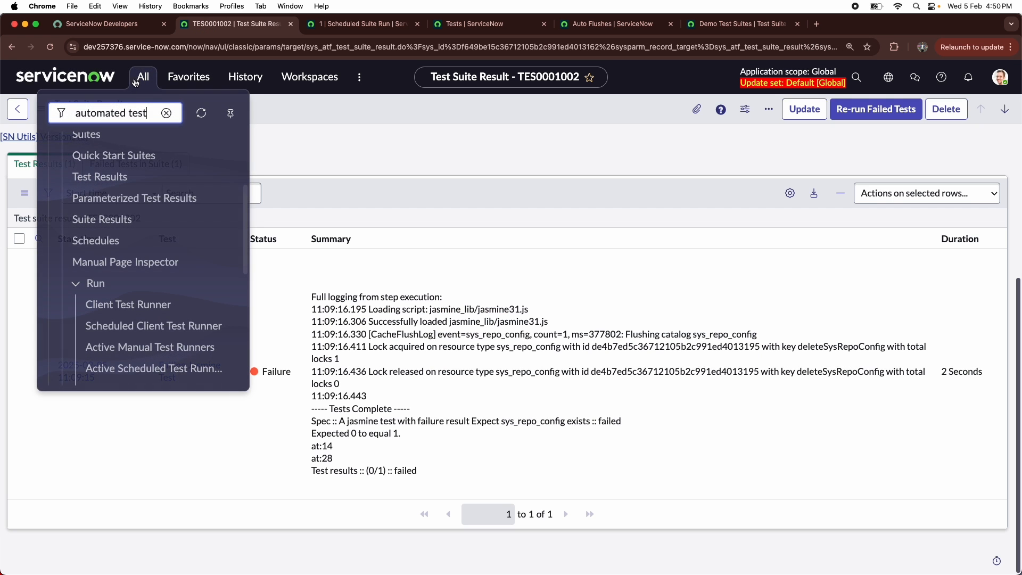
left_click(99, 246)
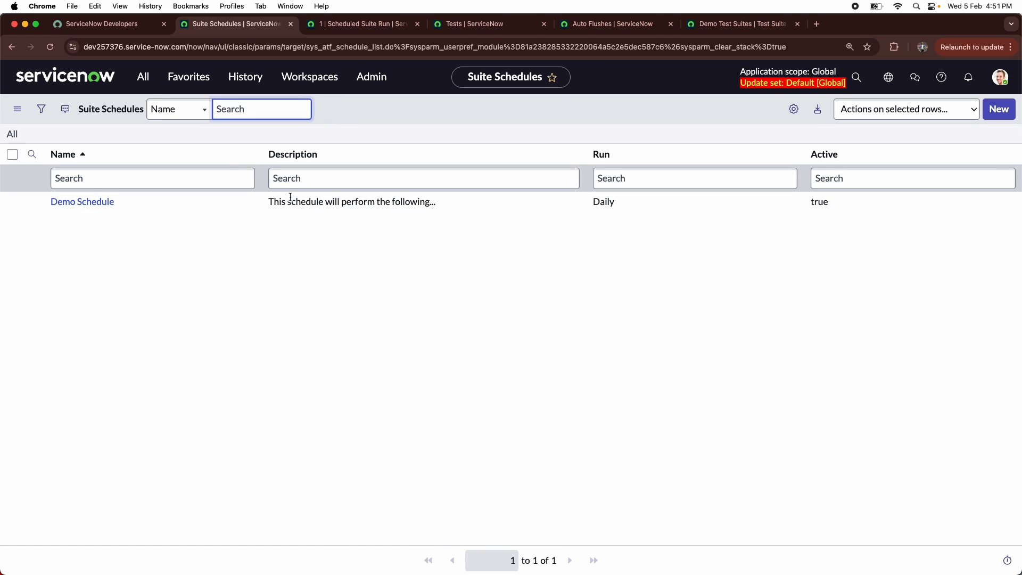
left_click(74, 205)
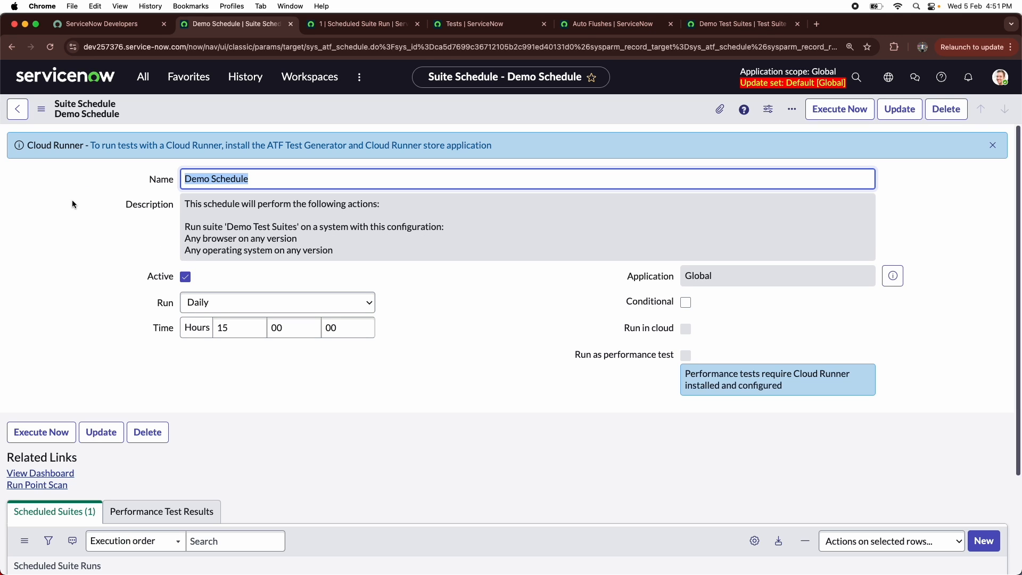
- Try to execute Demo Schedule immediately and review its scheduled suite run and schedule record
left_click(824, 110)
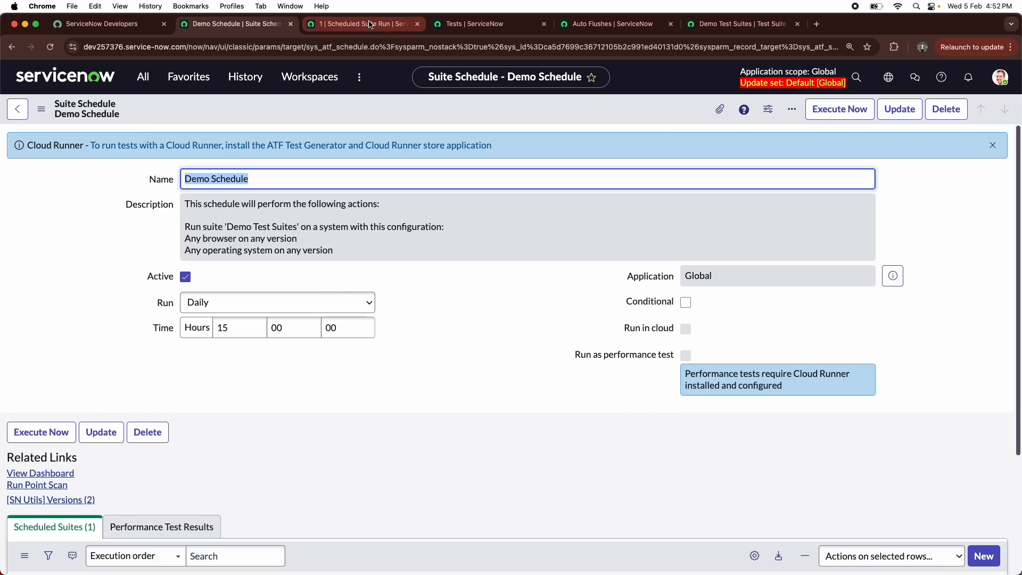
left_click(372, 24)
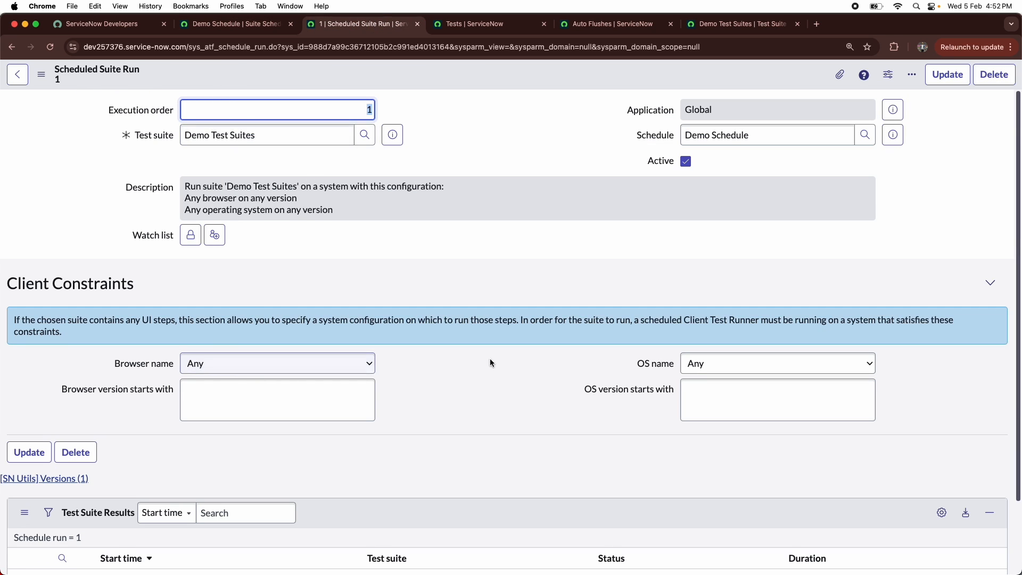
left_click(234, 24)
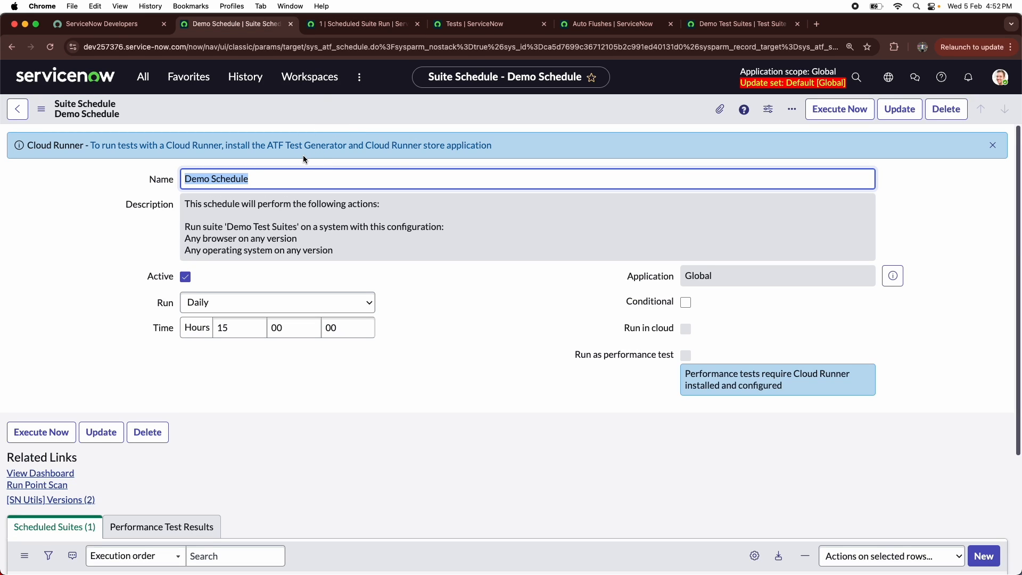
scroll(548, 229, "down", 3)
scroll(547, 229, "up", 3)
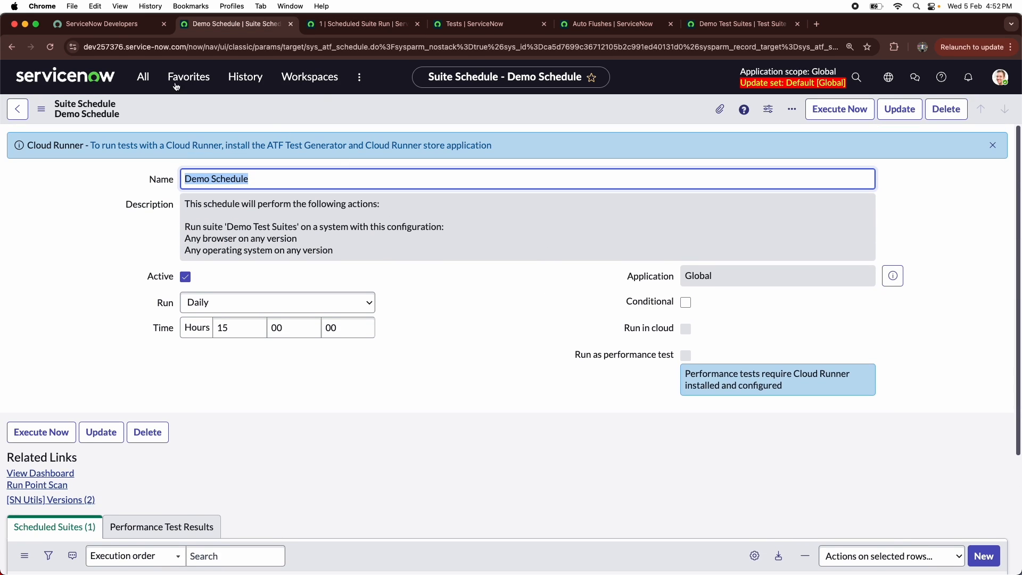
- Look at the Client Test Runner page from the automated test modules and close it again
left_click(142, 76)
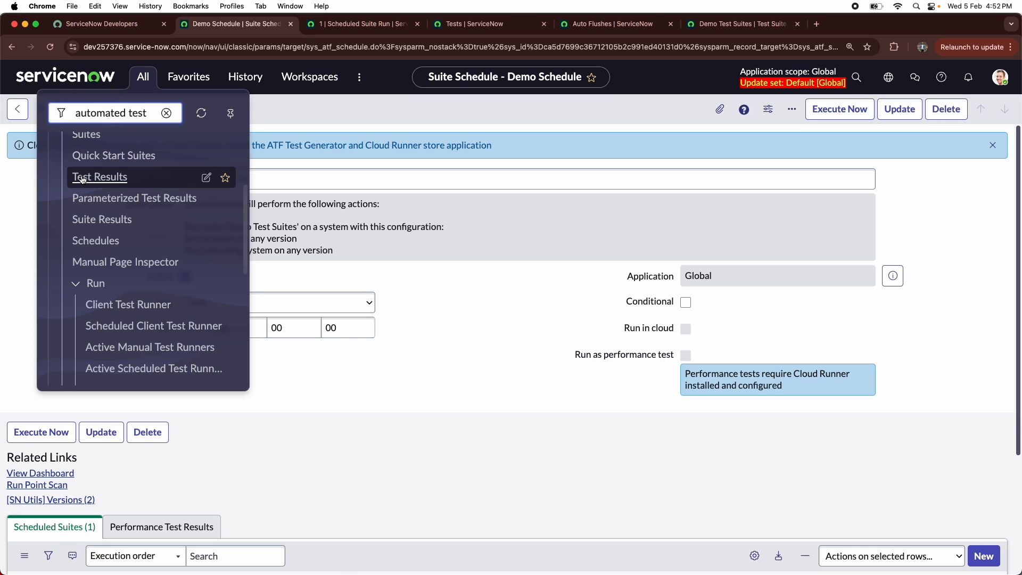
scroll(72, 175, "down", 3)
scroll(73, 175, "down", 1)
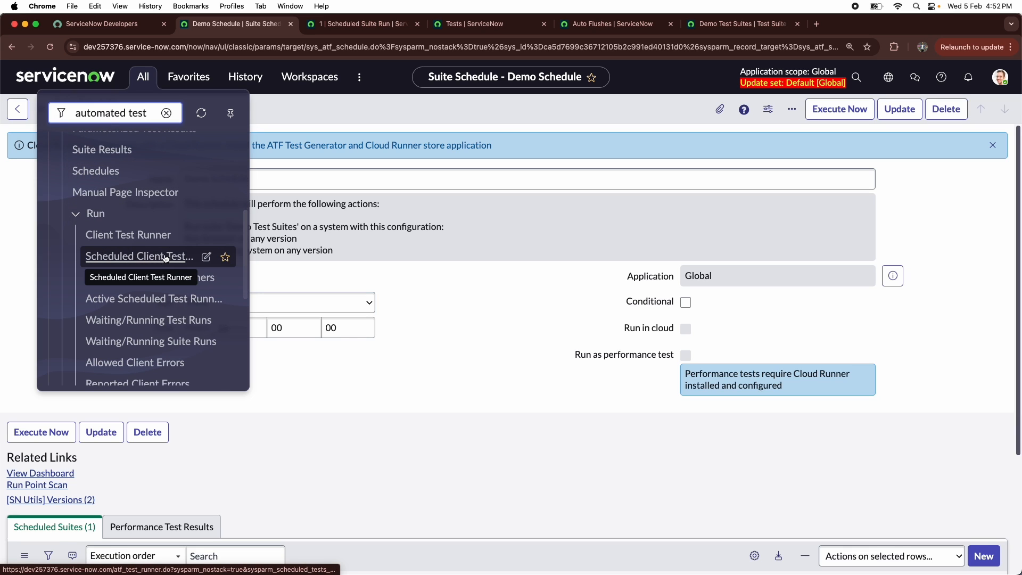
scroll(159, 224, "down", 2)
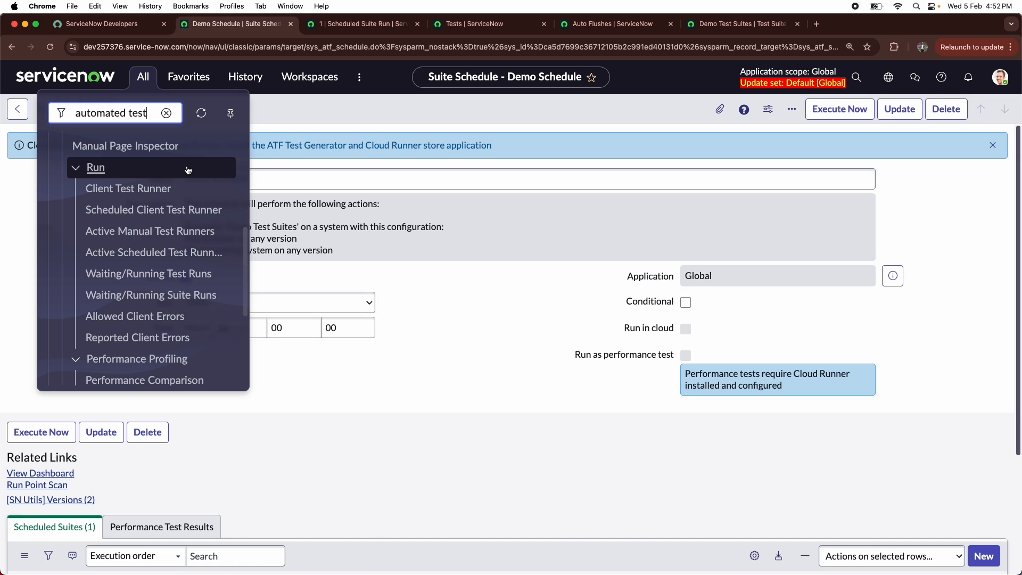
left_click(133, 195)
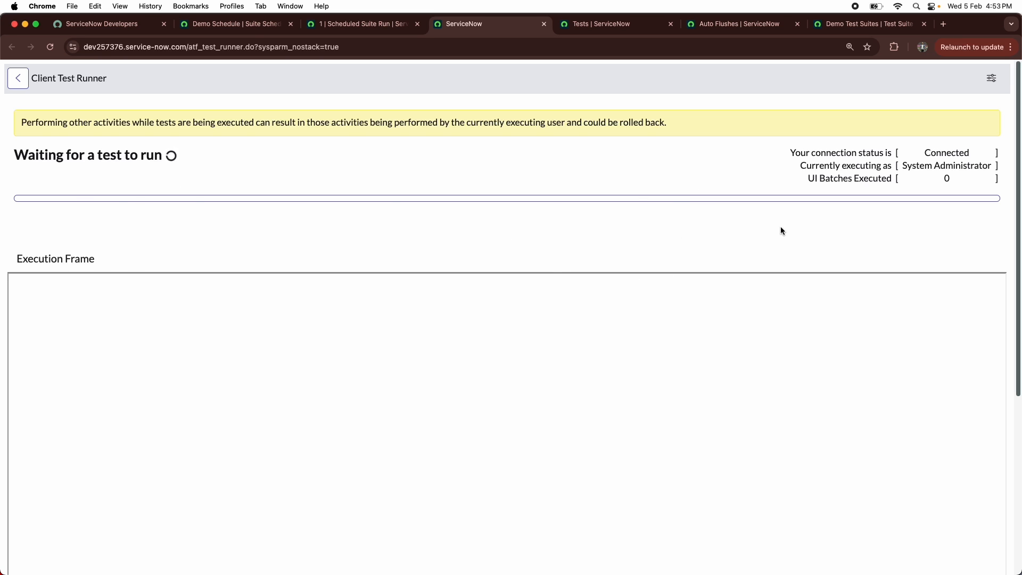
left_click(544, 24)
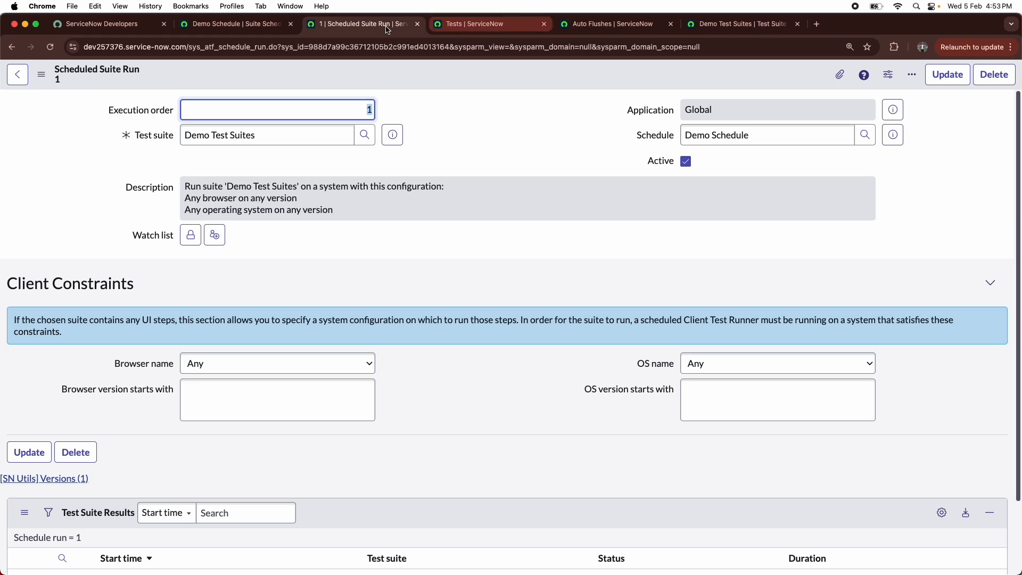
- Open the Scheduled Client Test Runner from the automated test modules in its own browser tab
left_click(250, 24)
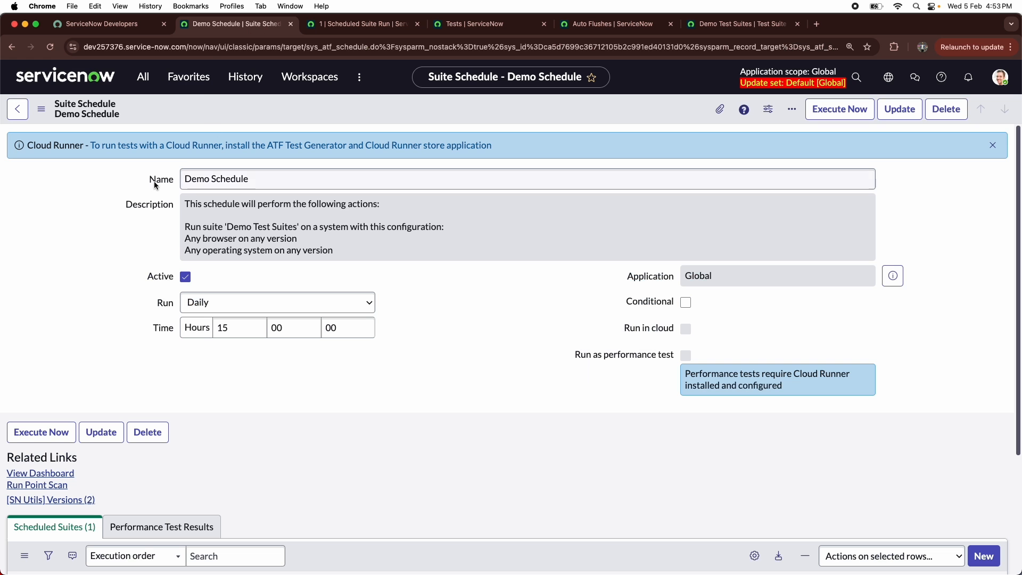
left_click(142, 82)
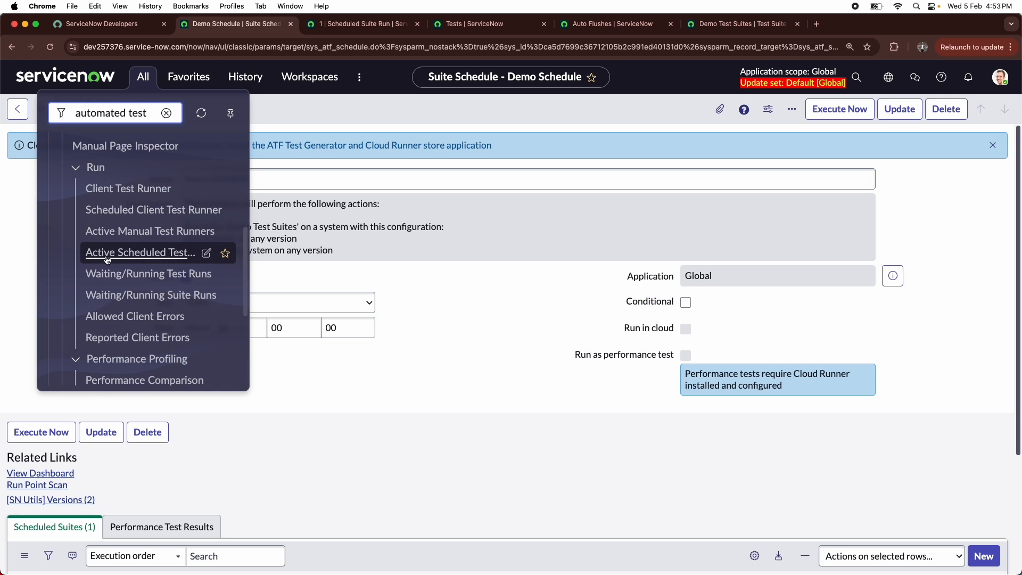
left_click(116, 210)
left_click(473, 23)
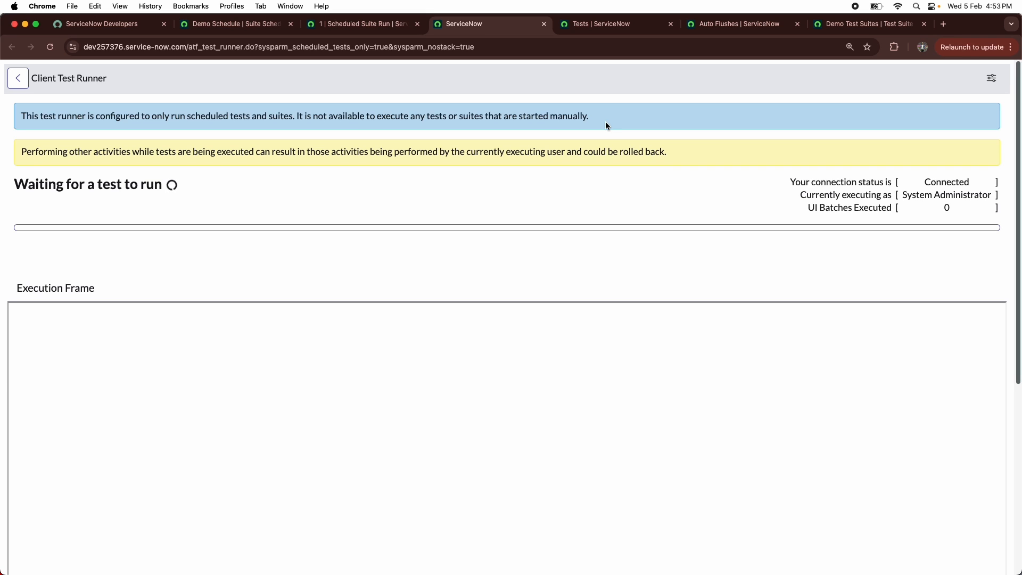
- Execute Demo Schedule now and check the Scheduled Client Test Runner as it picks up the run
left_click(234, 24)
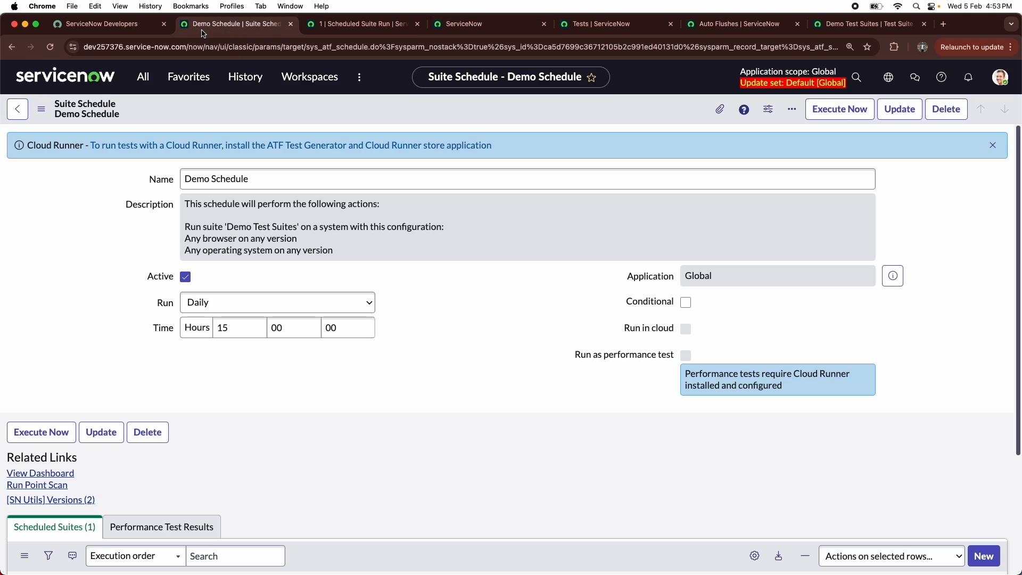
left_click(830, 109)
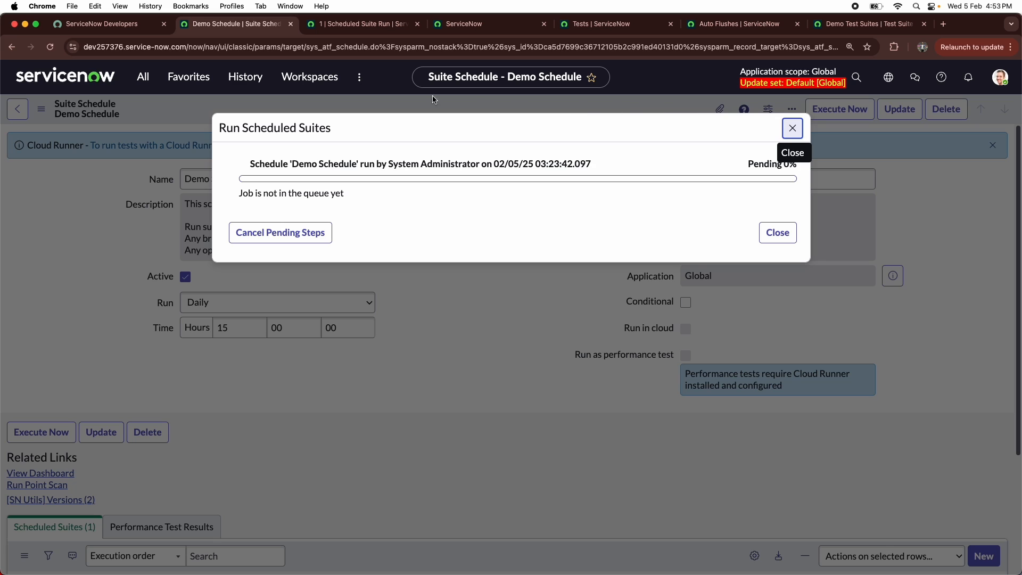
left_click(452, 22)
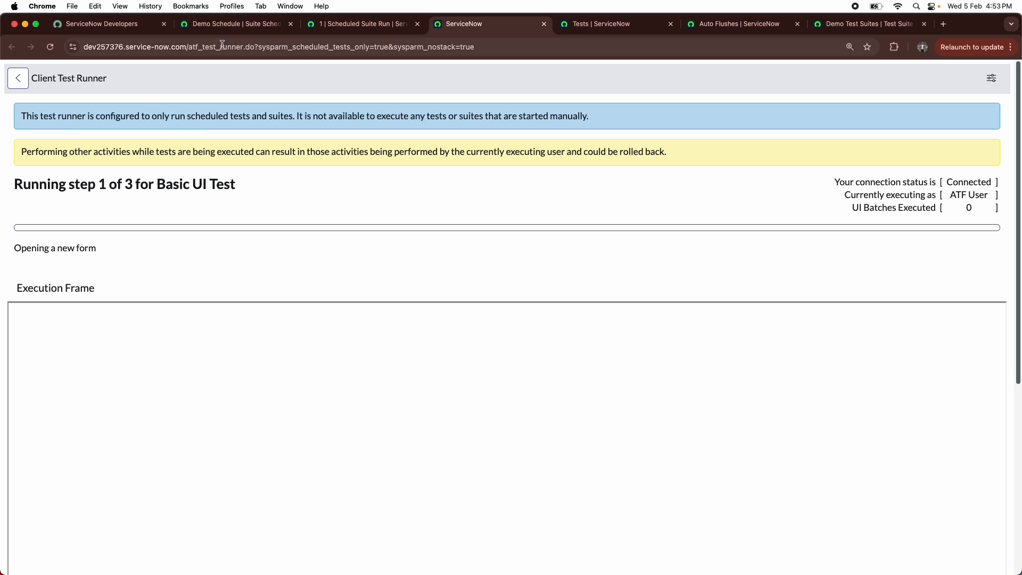
- From a new ServiceNow home page tab, find the "automated test" modules and open Active Scheduled Test Runners in a separate tab
left_click_drag(228, 24, 320, 27)
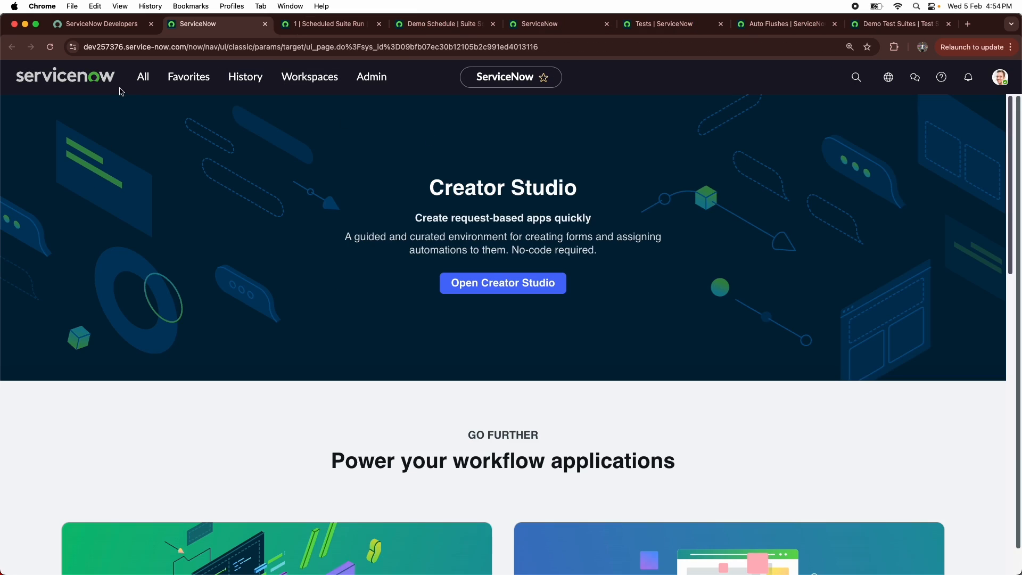
left_click(143, 77)
type("au")
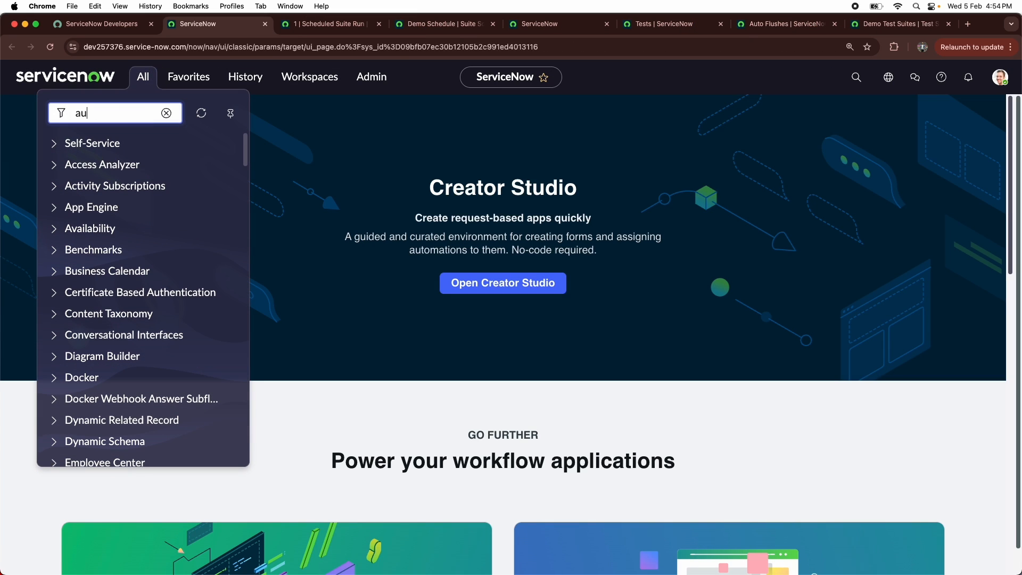
type("tomated test")
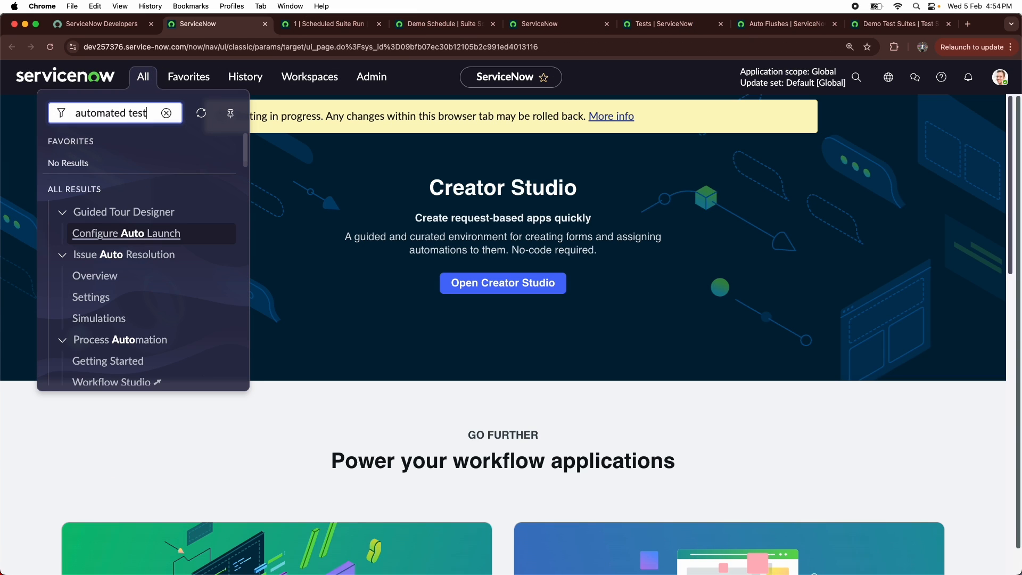
scroll(140, 179, "down", 5)
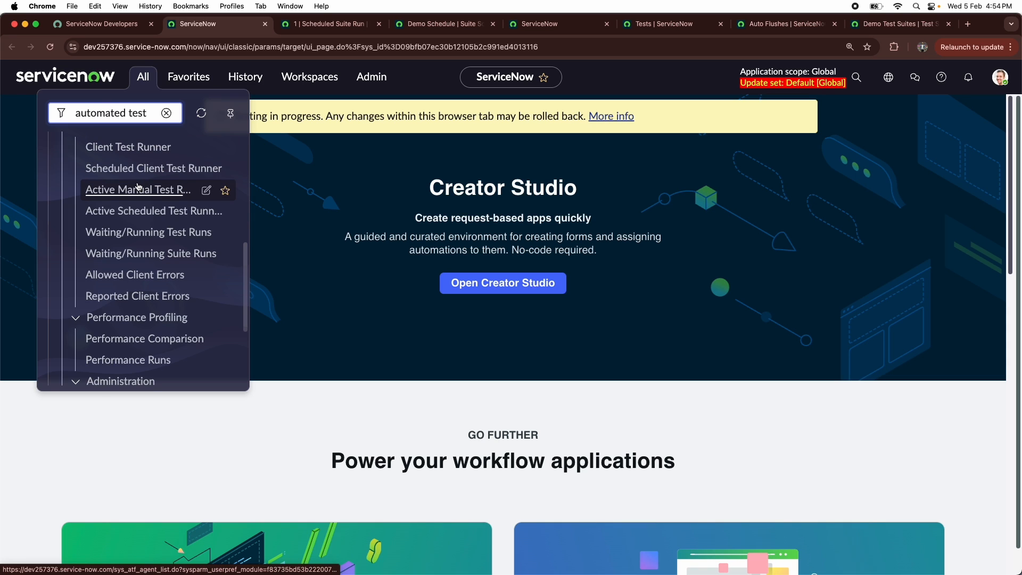
left_click(119, 221, "super")
left_click(297, 30)
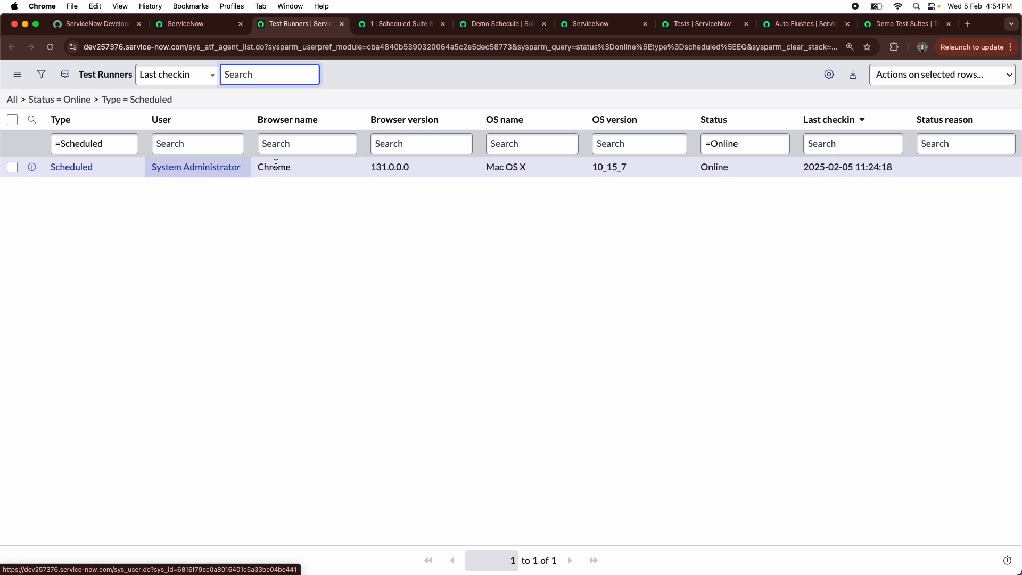
- Examine the browser name, OS name and status of the scheduled runner in the Test Runners list
left_click_drag(298, 165, 254, 168)
left_click(434, 194)
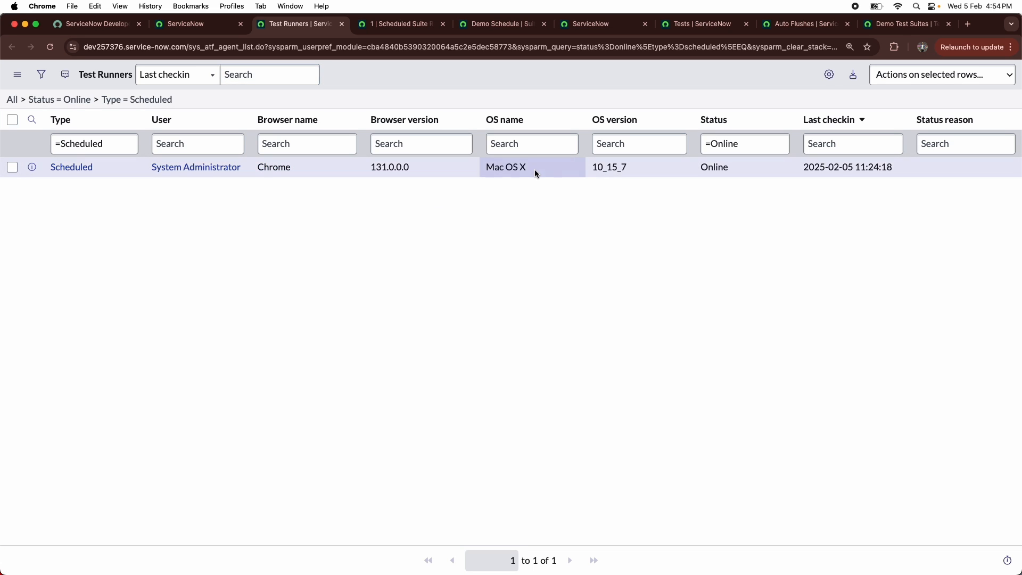
left_click_drag(534, 169, 467, 166)
left_click(641, 230)
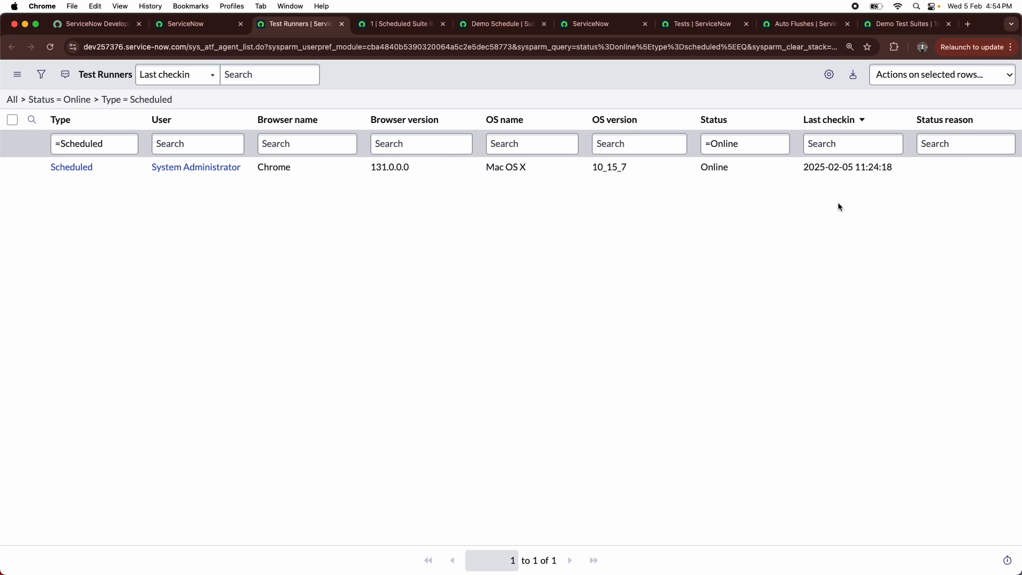
left_click_drag(742, 169, 685, 178)
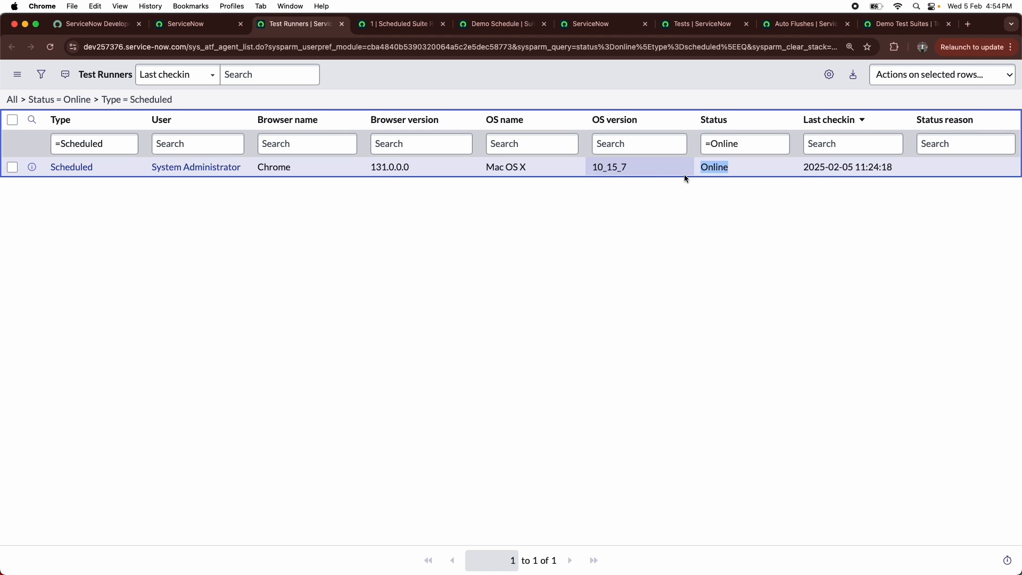
- Check the Demo Schedule run progress and the Scheduled Client Test Runner's execution frame, and return to the Test Runners list
left_click(497, 23)
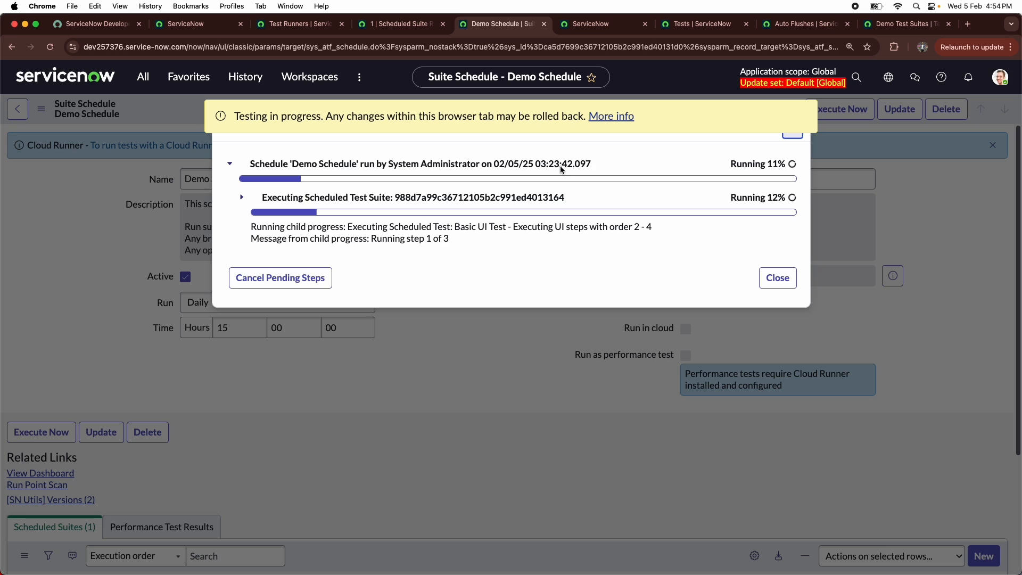
left_click(608, 26)
scroll(317, 228, "down", 2)
scroll(318, 227, "up", 2)
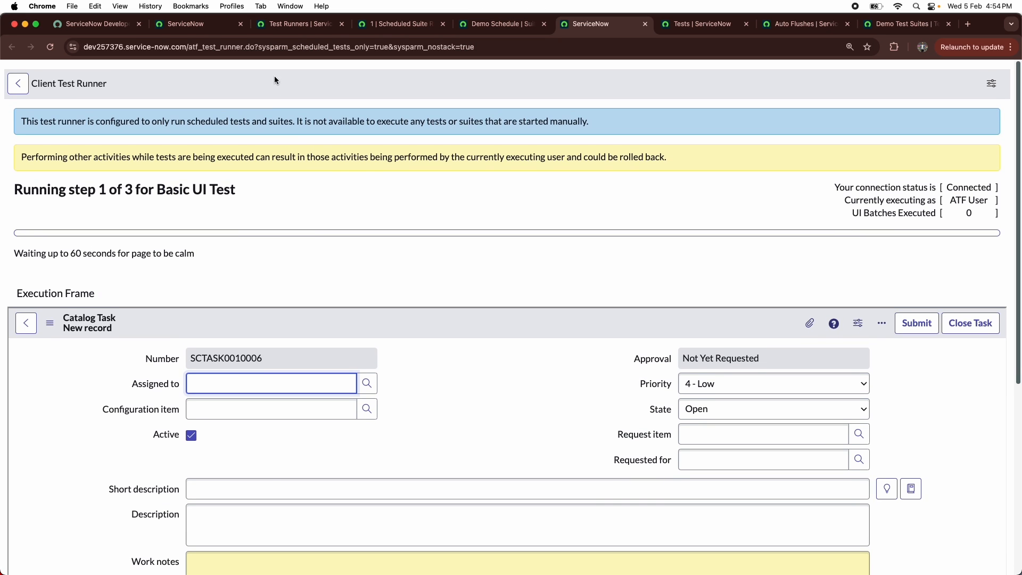
left_click(296, 24)
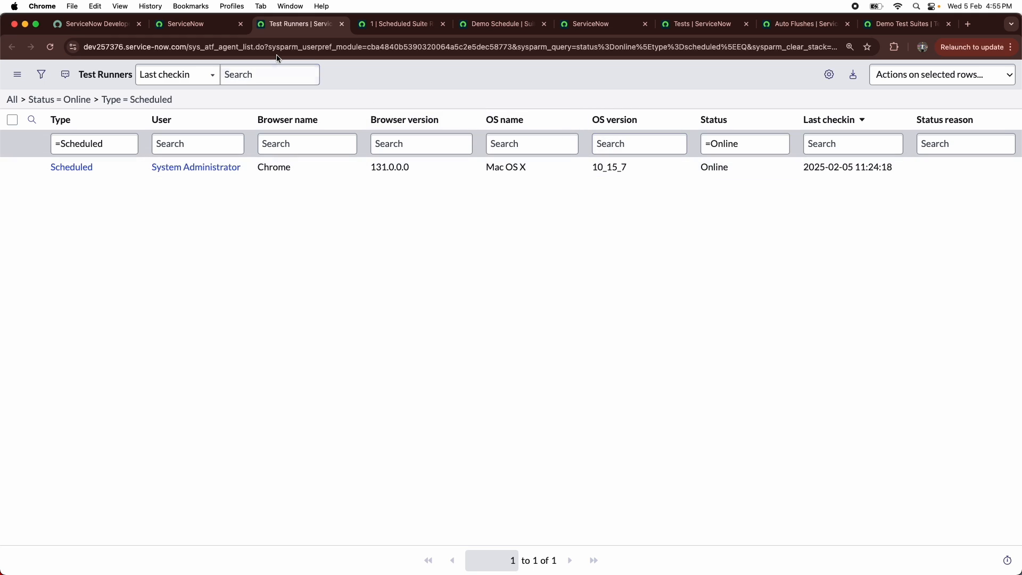
left_click(182, 27)
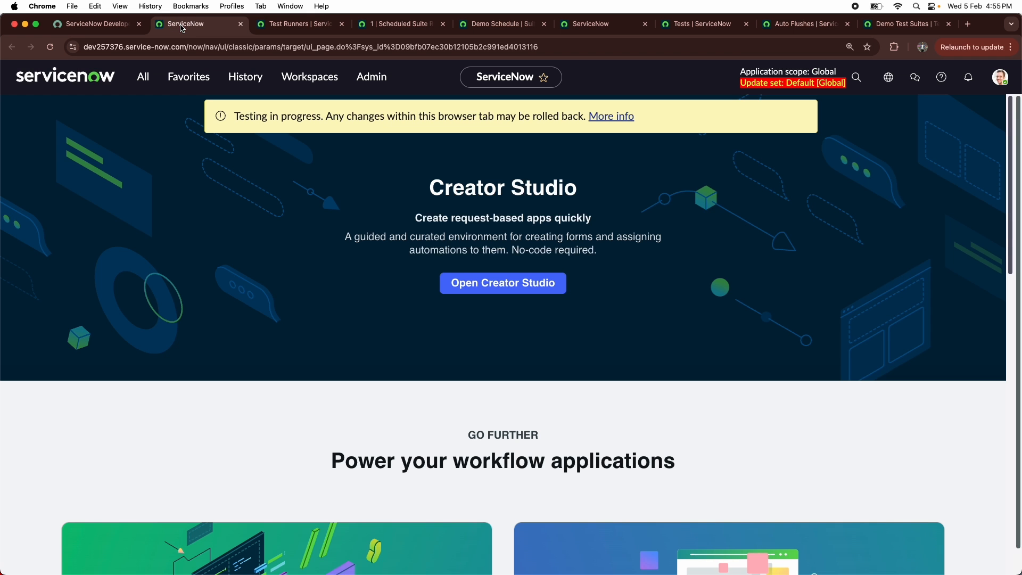
left_click(382, 27)
left_click(298, 27)
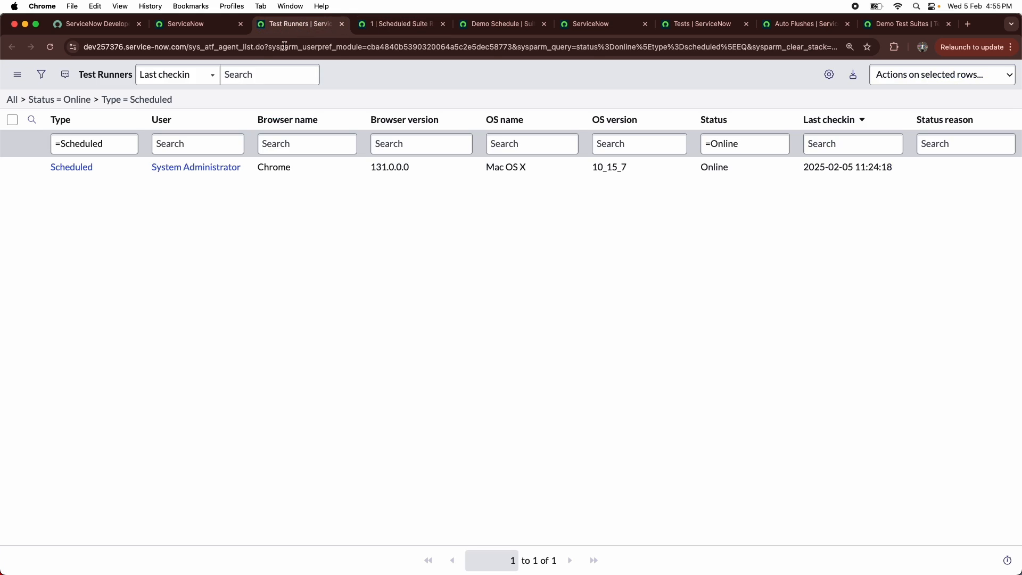